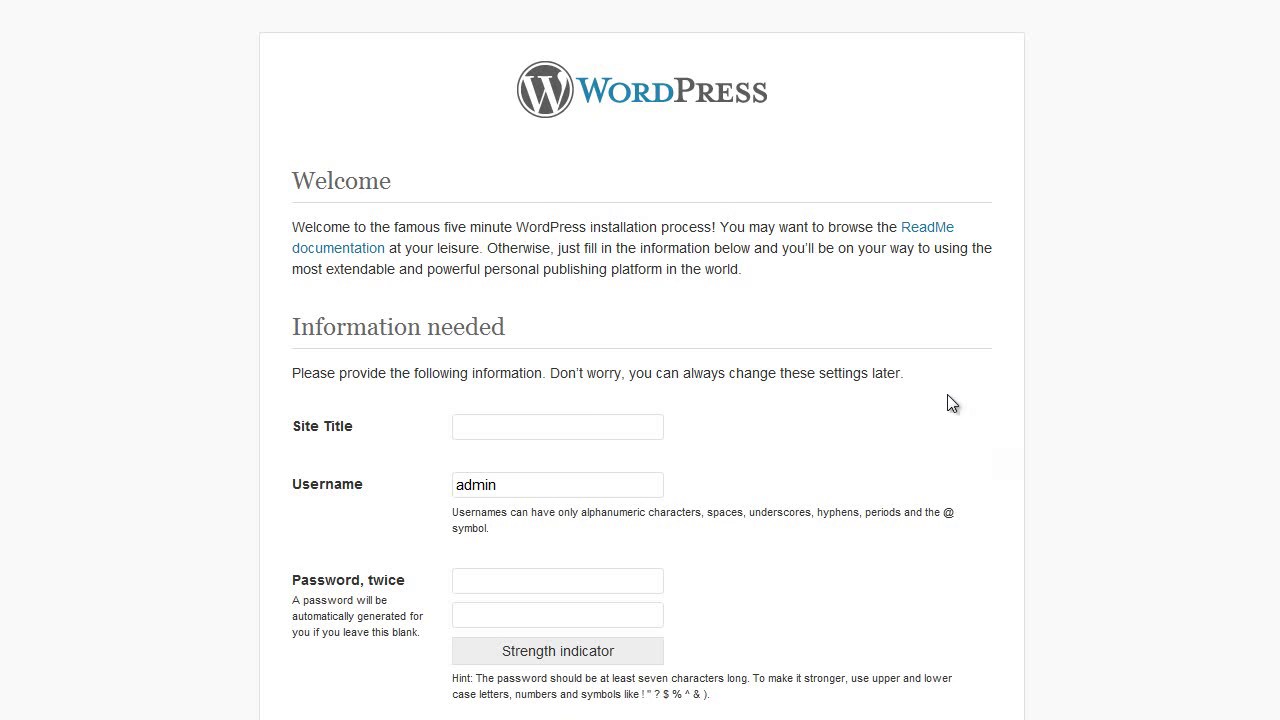
Install WordPress titled 'PremiumPress Video Tutorial' with the default username, a password and a contact e-mail.
{"action": "left_click", "coordinate": [650, 423]}
{"action": "type", "text": "Premiu"}
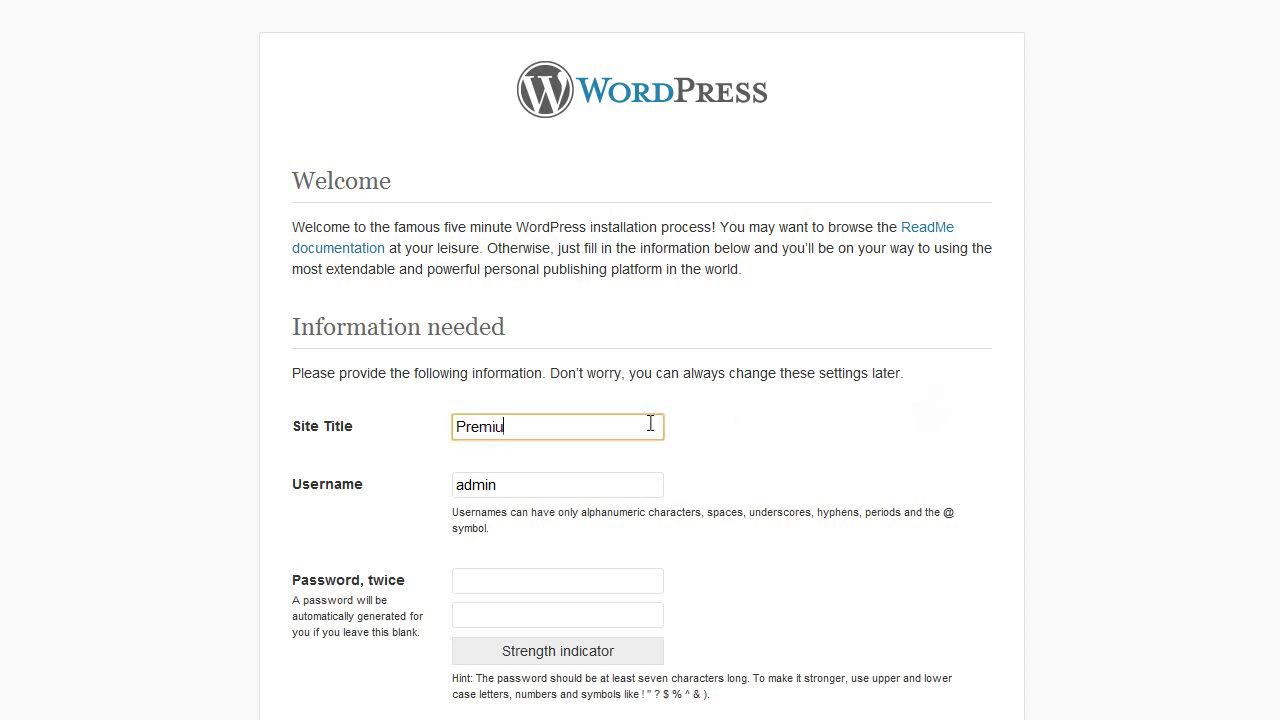
{"action": "type", "text": "mPress Vid"}
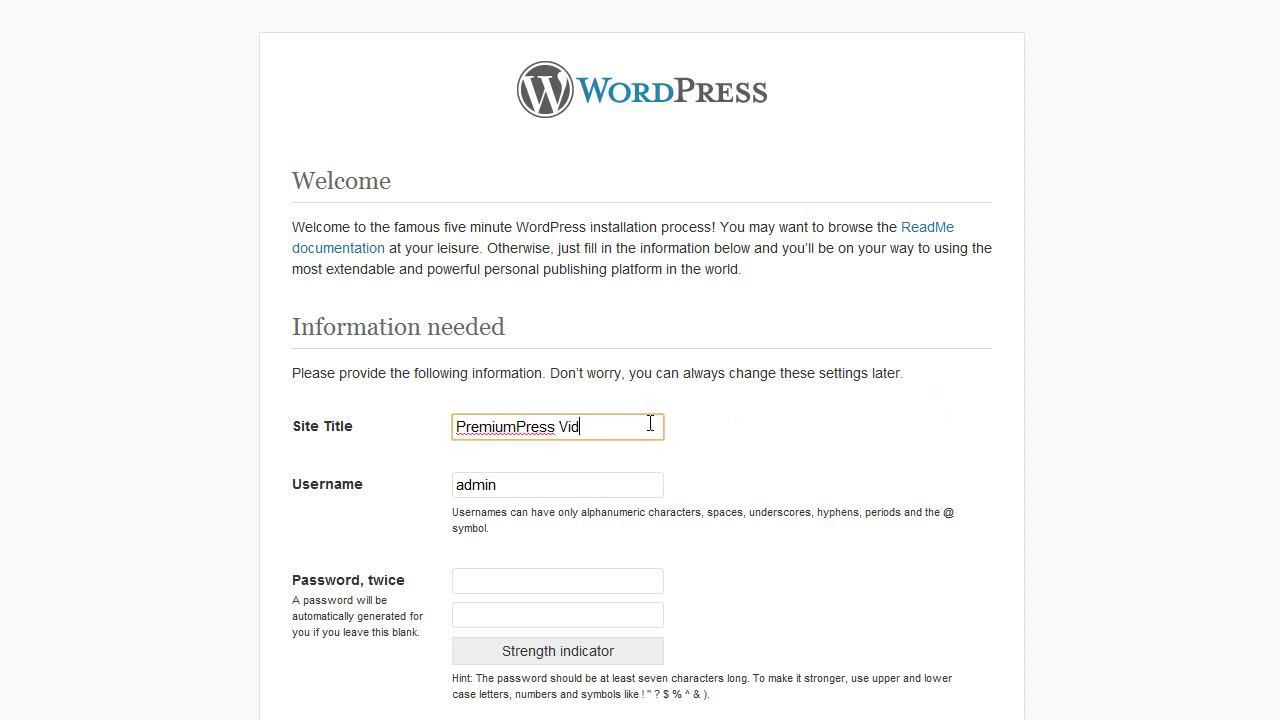
{"action": "type", "text": "eo Tutorial"}
{"action": "key", "text": "Tab"}
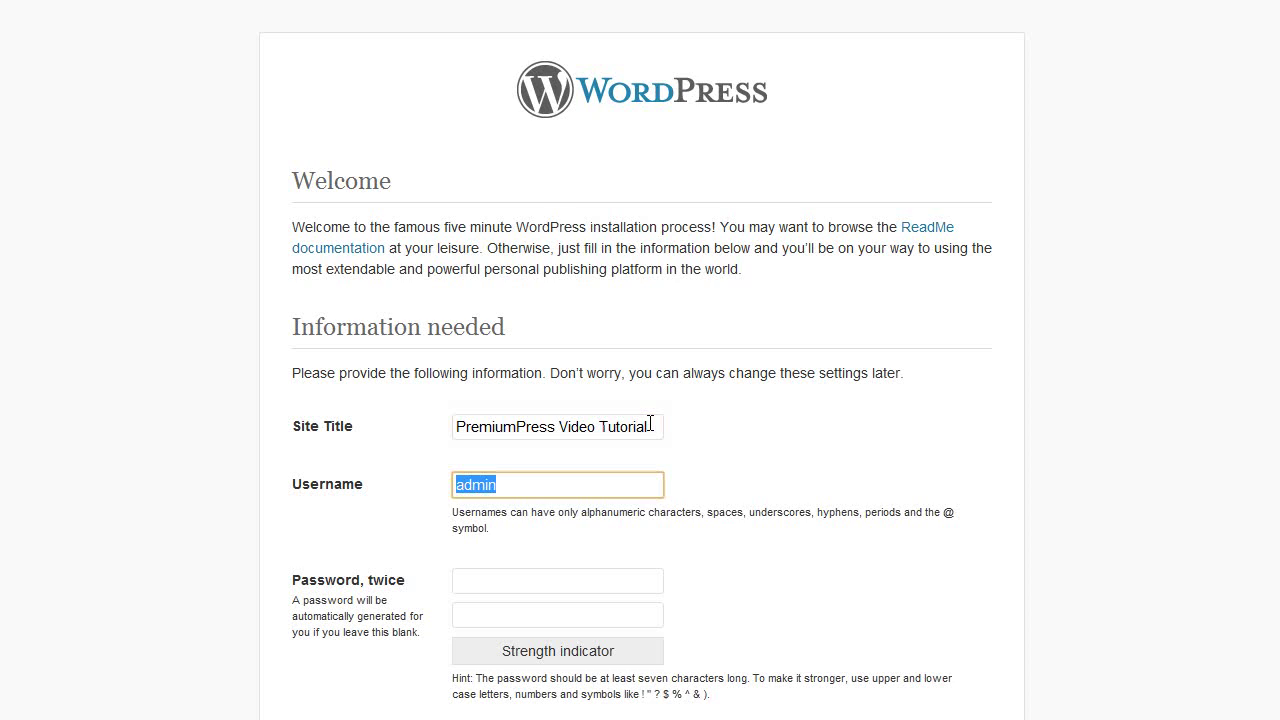
{"action": "key", "text": "Tab"}
{"action": "type", "text": "123456"}
{"action": "key", "text": "Tab"}
{"action": "type", "text": "123456"}
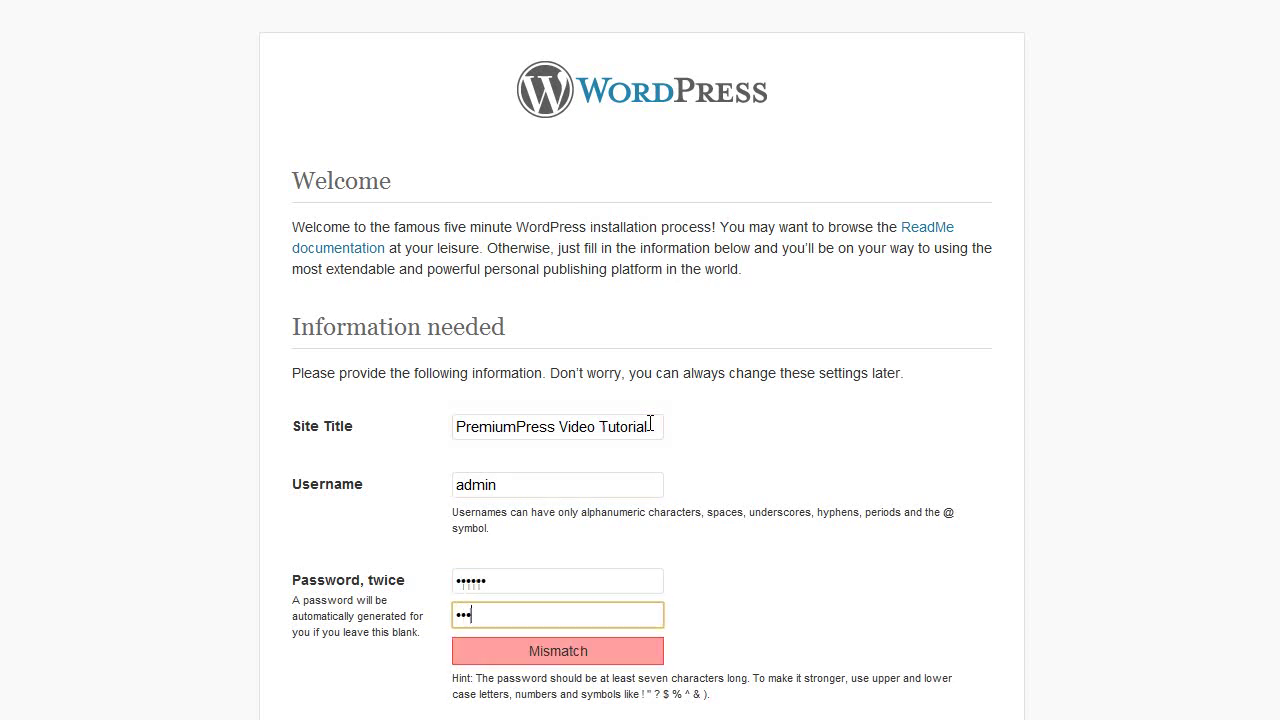
{"action": "scroll", "coordinate": [655, 470], "scroll_direction": "down", "scroll_amount": 3}
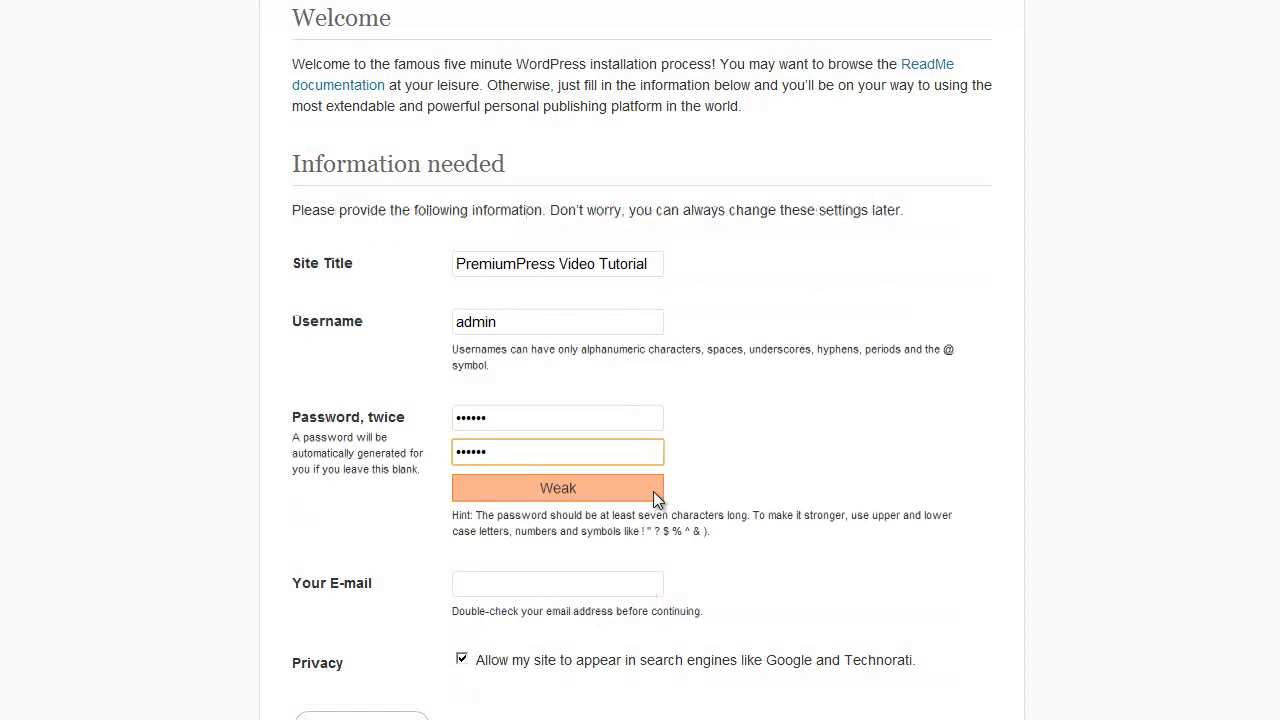
{"action": "left_click", "coordinate": [591, 586]}
{"action": "type", "text": "dem"}
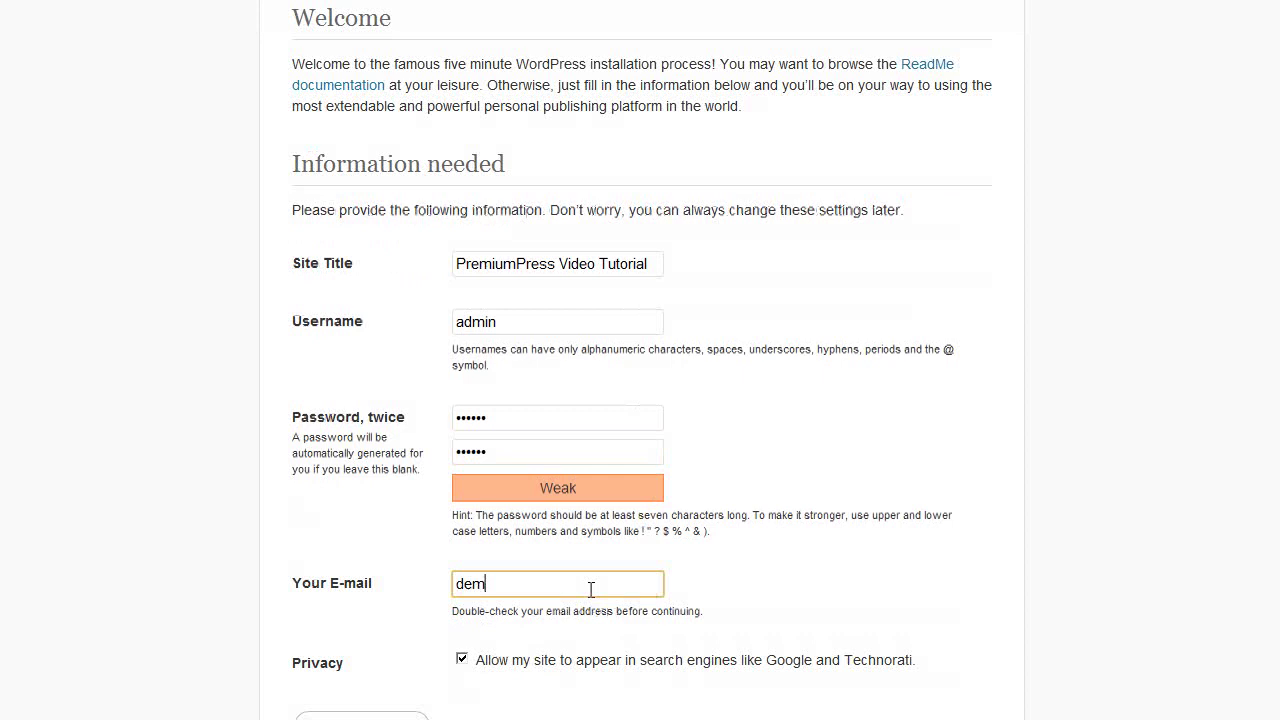
{"action": "type", "text": "o@demo.com"}
{"action": "key", "text": "Tab"}
{"action": "key", "text": "Return"}
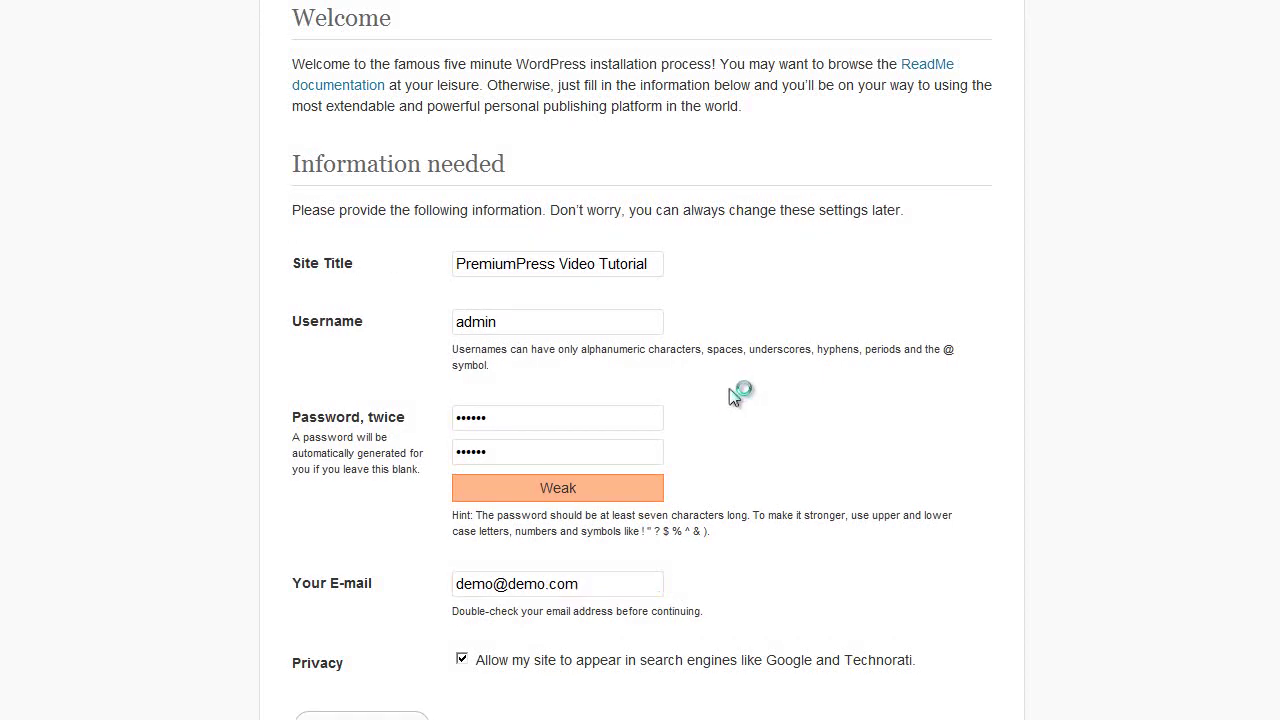
Log in to the new site's Dashboard with the admin username and password.
{"action": "left_click", "coordinate": [340, 393]}
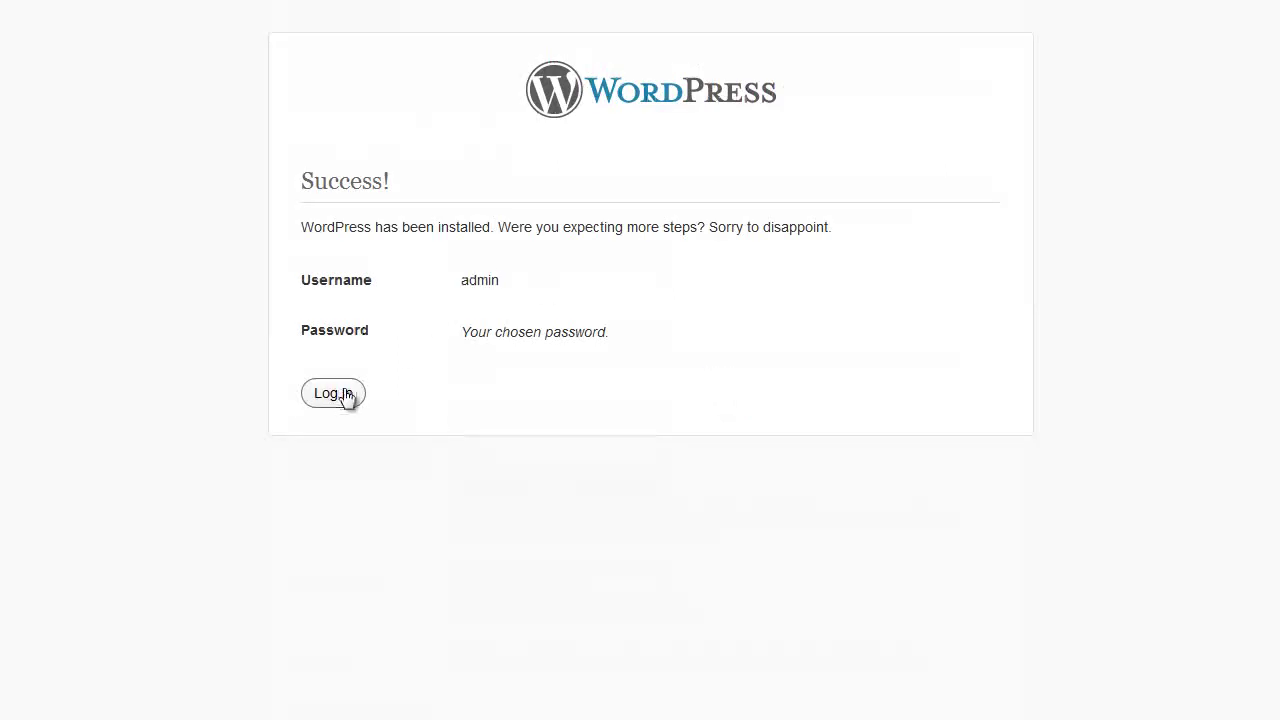
{"action": "type", "text": "admin"}
{"action": "key", "text": "Tab"}
{"action": "type", "text": "123456"}
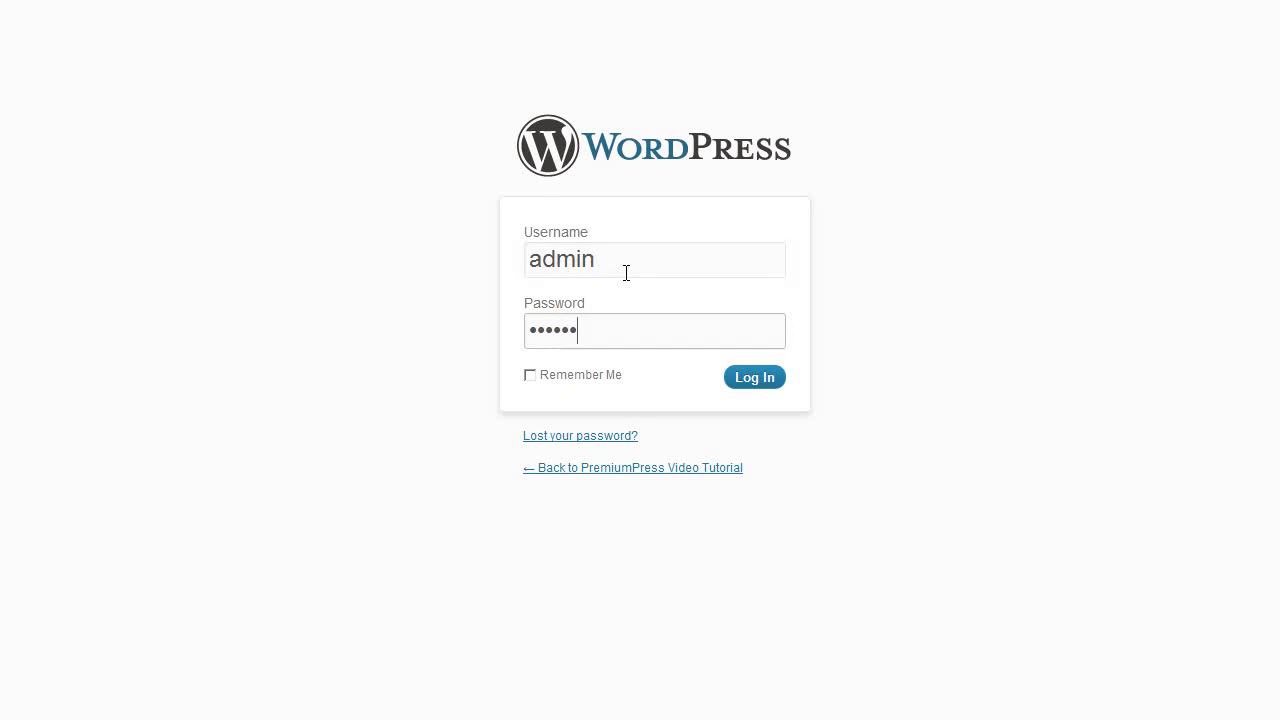
{"action": "key", "text": "Return"}
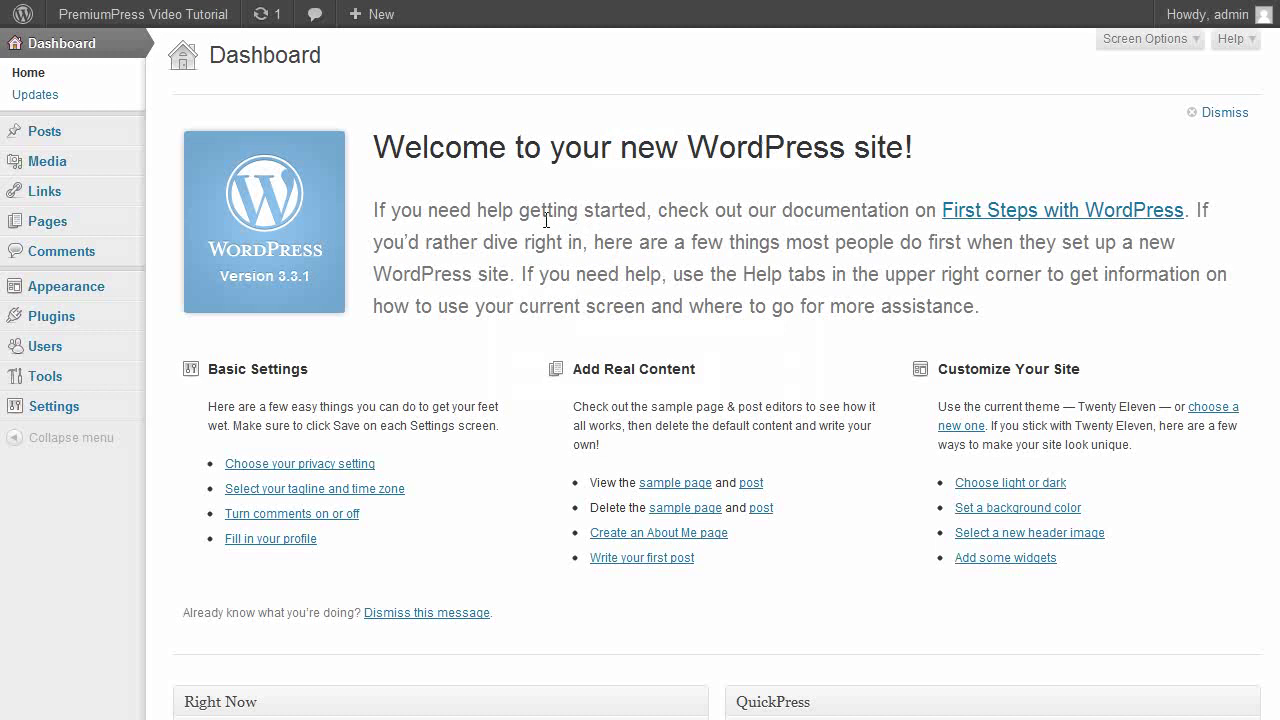
View Appearance > Themes showing Twenty Eleven as current, then go back to the Dashboard.
{"action": "mouse_move", "coordinate": [140, 285]}
{"action": "left_click", "coordinate": [186, 284]}
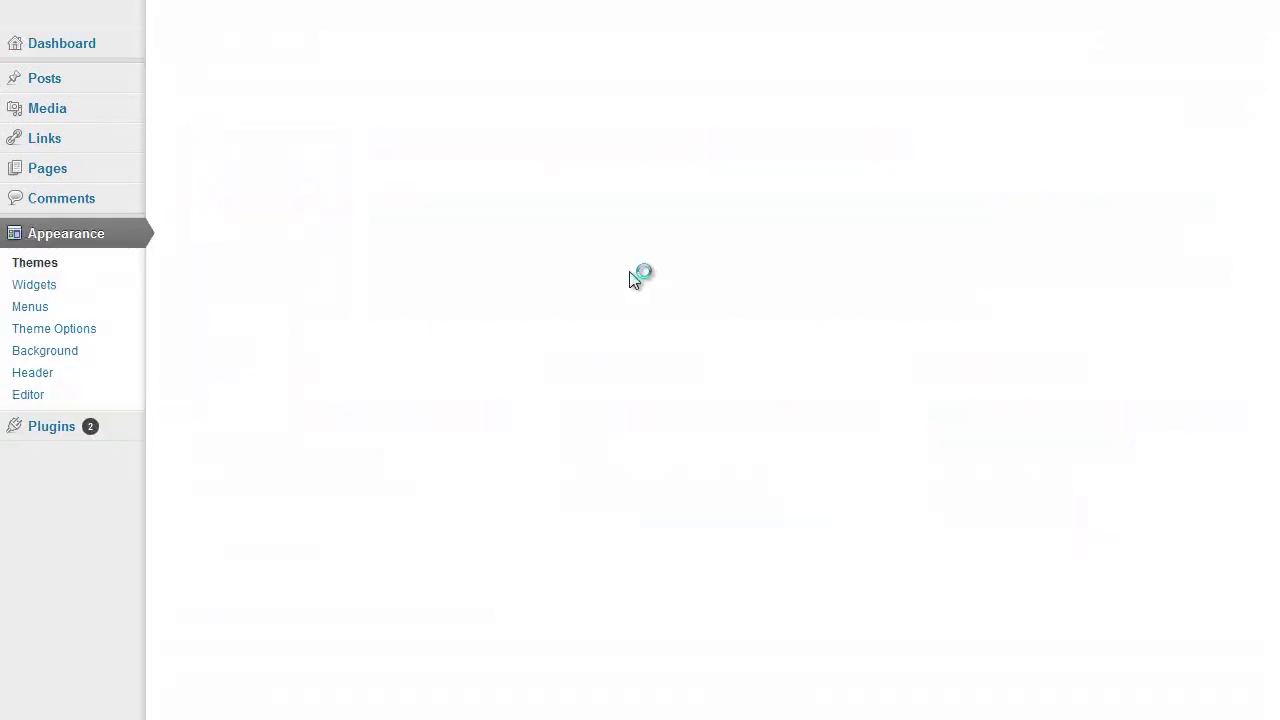
{"action": "scroll", "coordinate": [607, 290], "scroll_direction": "down", "scroll_amount": 4}
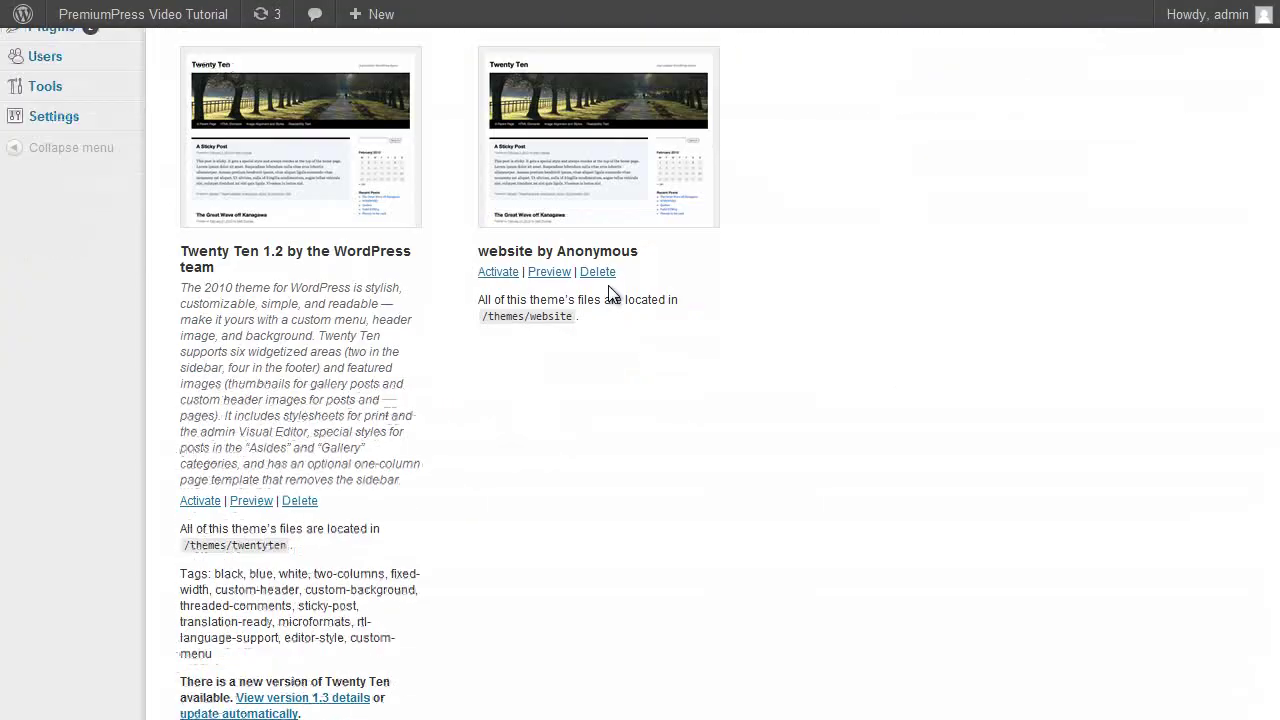
{"action": "scroll", "coordinate": [609, 287], "scroll_direction": "up", "scroll_amount": 4}
{"action": "left_click", "coordinate": [70, 44]}
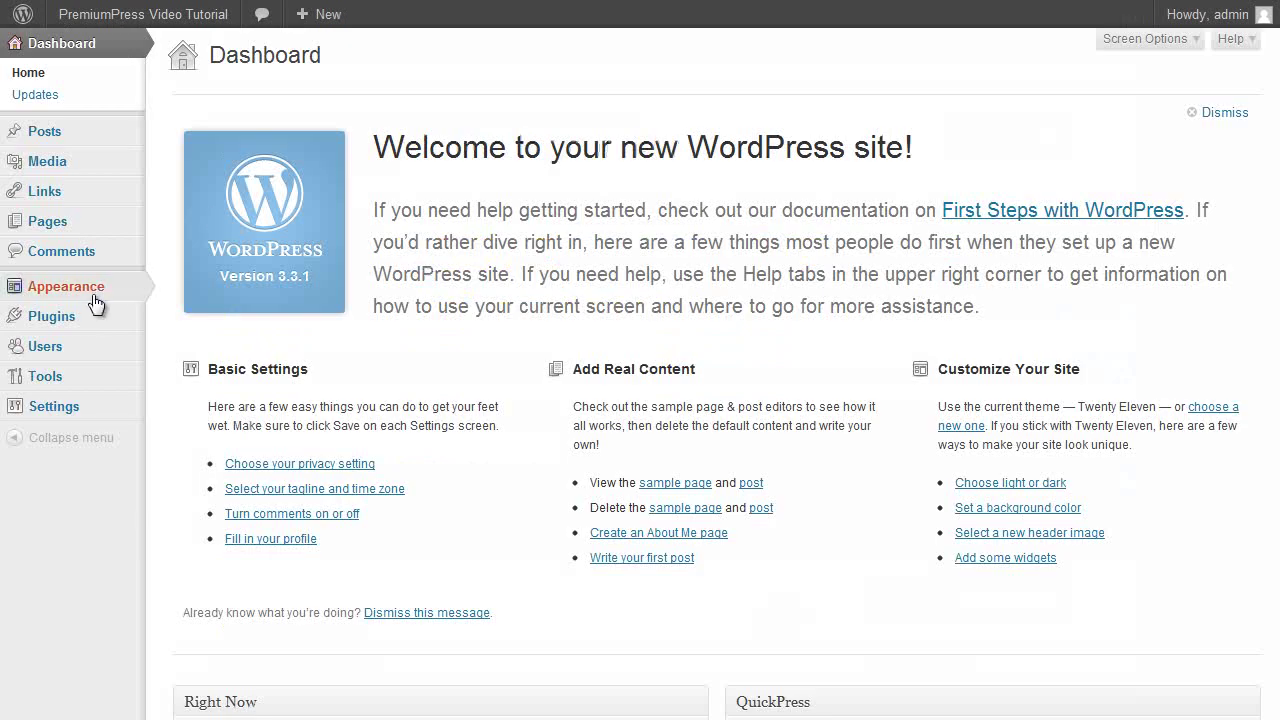
Upload directorypress.zip as a new theme and activate DirectoryPress.
{"action": "mouse_move", "coordinate": [90, 290]}
{"action": "left_click", "coordinate": [235, 280]}
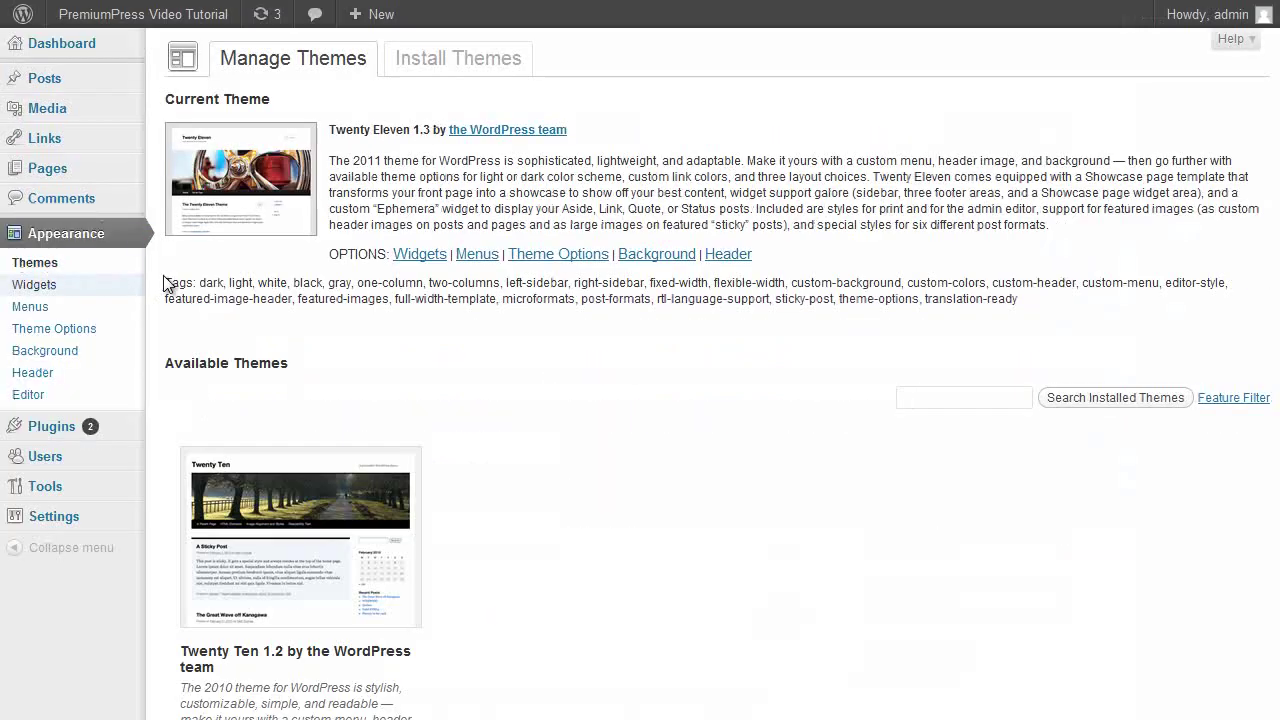
{"action": "left_click", "coordinate": [415, 62]}
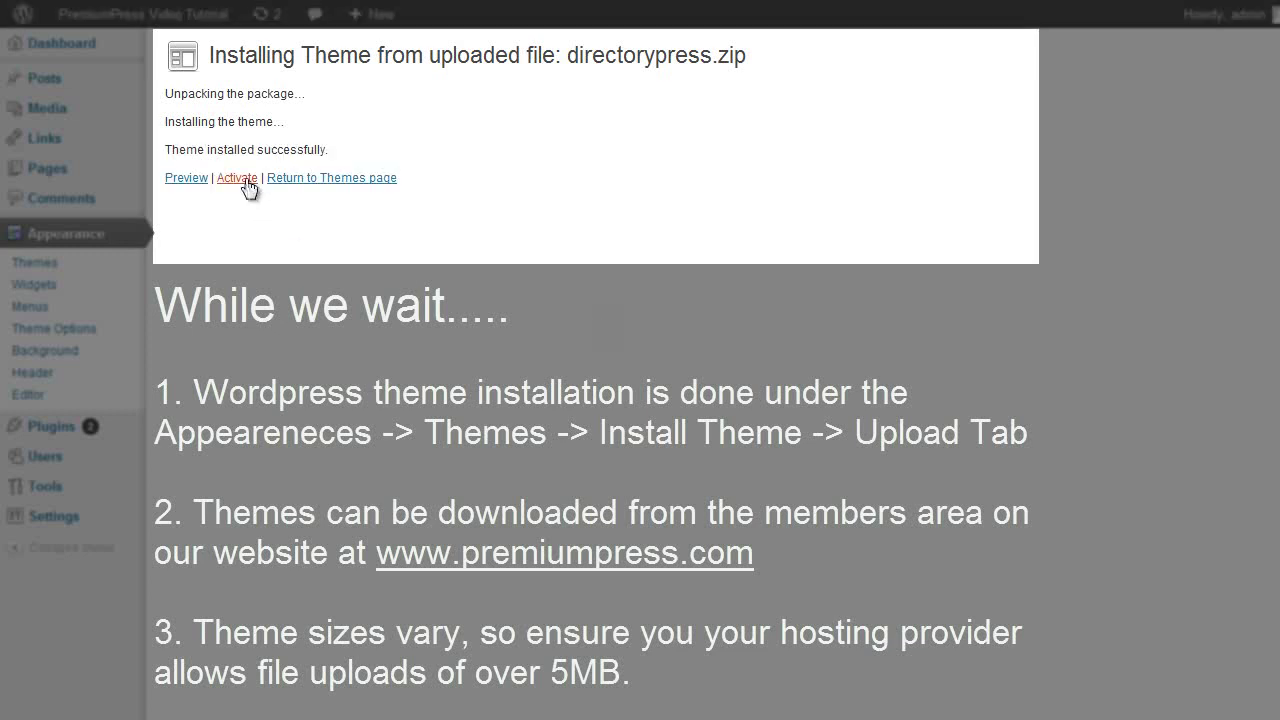
{"action": "left_click", "coordinate": [244, 180]}
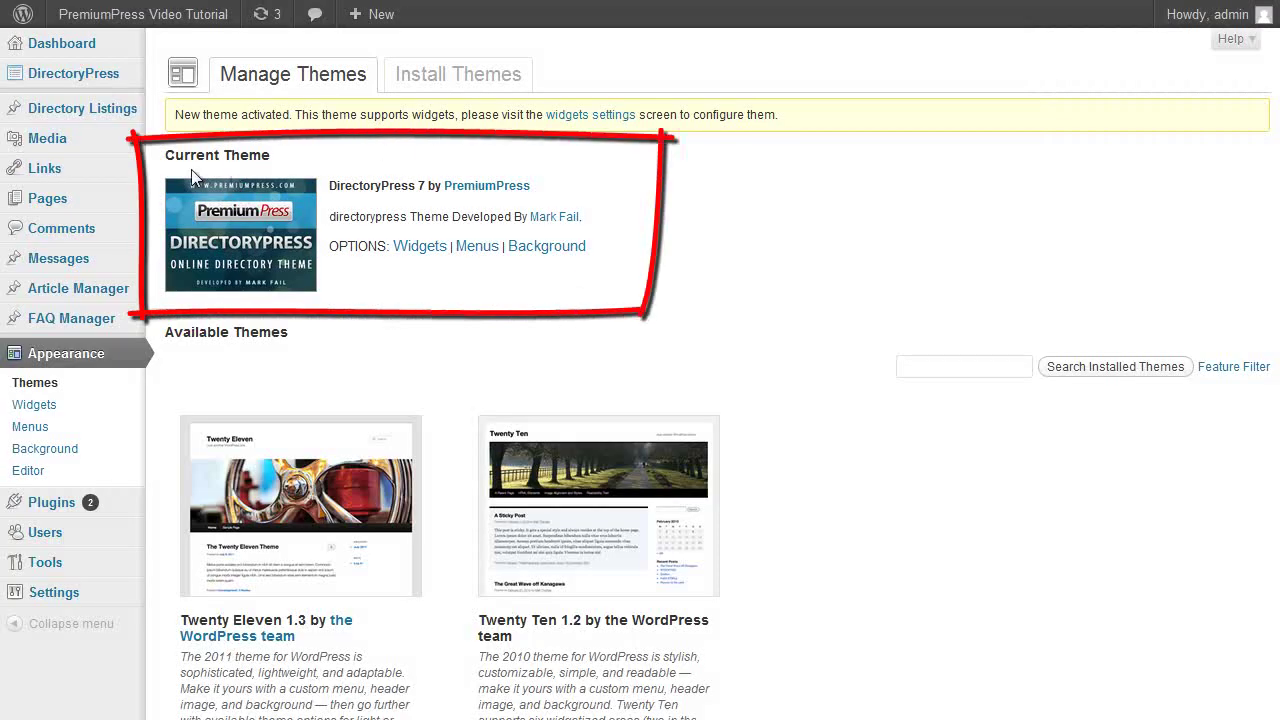
Save the DirectoryPress license key and confirm the recommended website reset with sample data.
{"action": "left_click", "coordinate": [88, 80]}
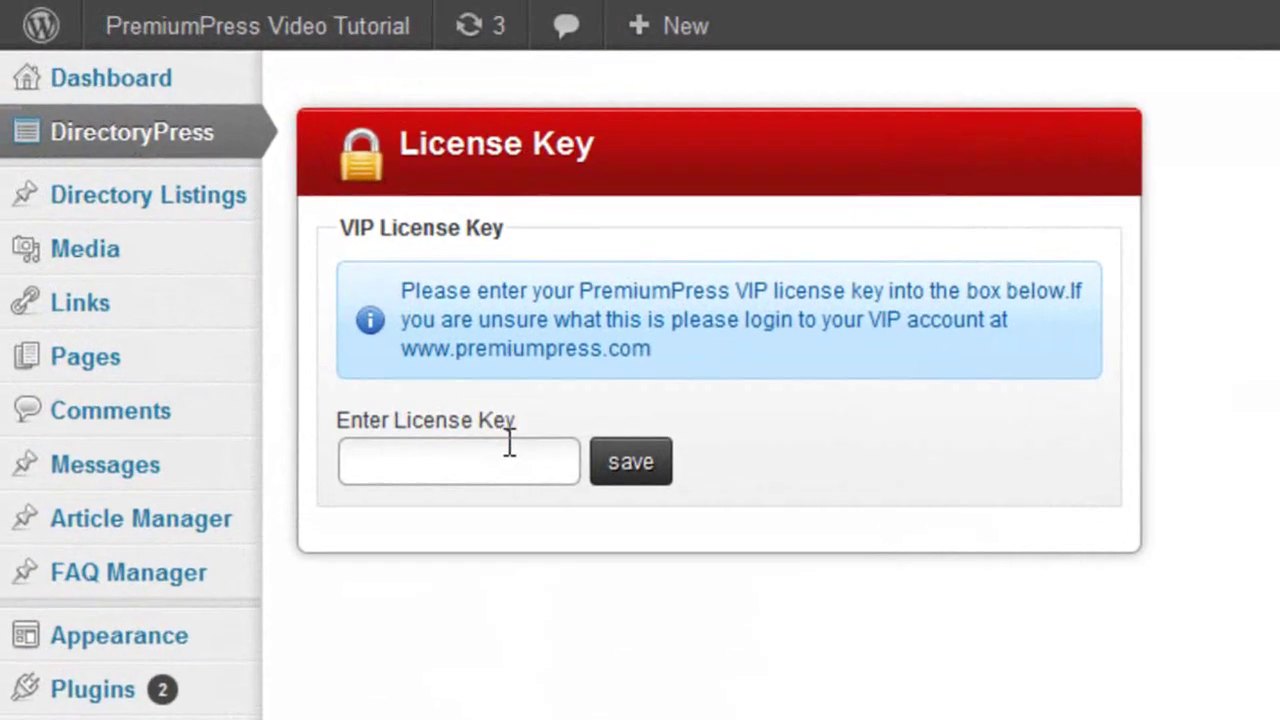
{"action": "left_click", "coordinate": [510, 445]}
{"action": "type", "text": "12345678"}
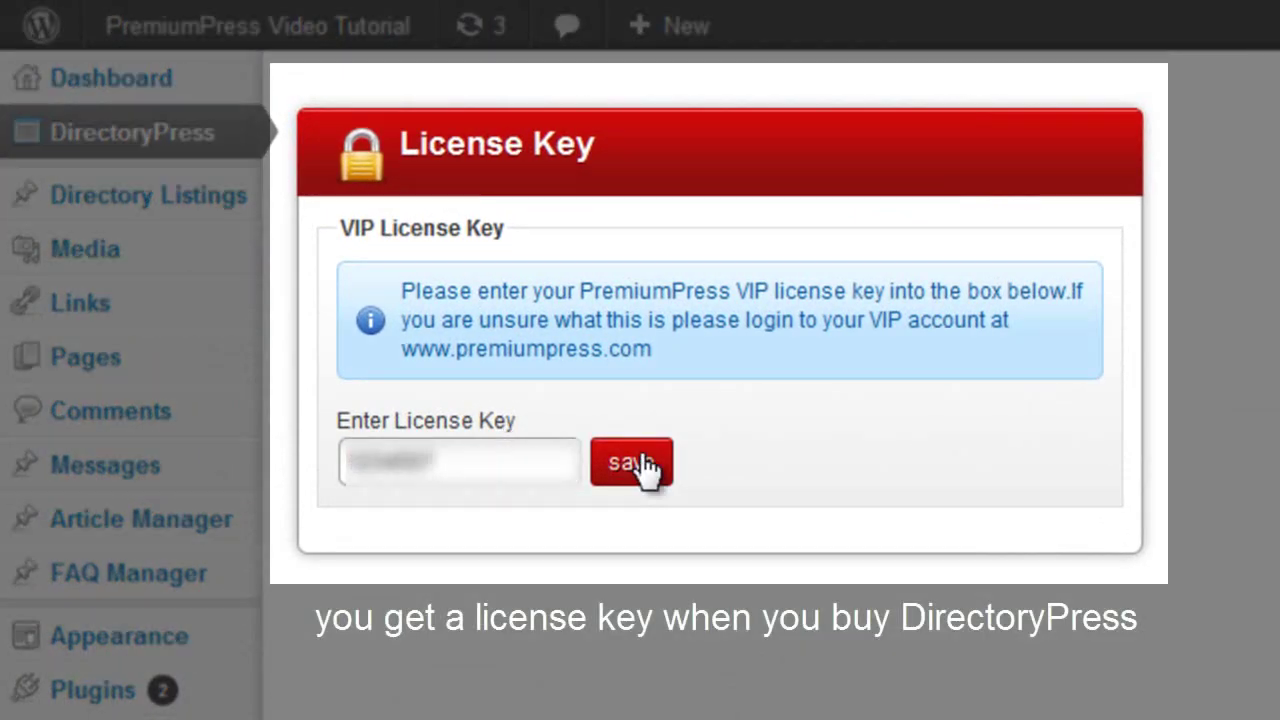
{"action": "left_click", "coordinate": [642, 464]}
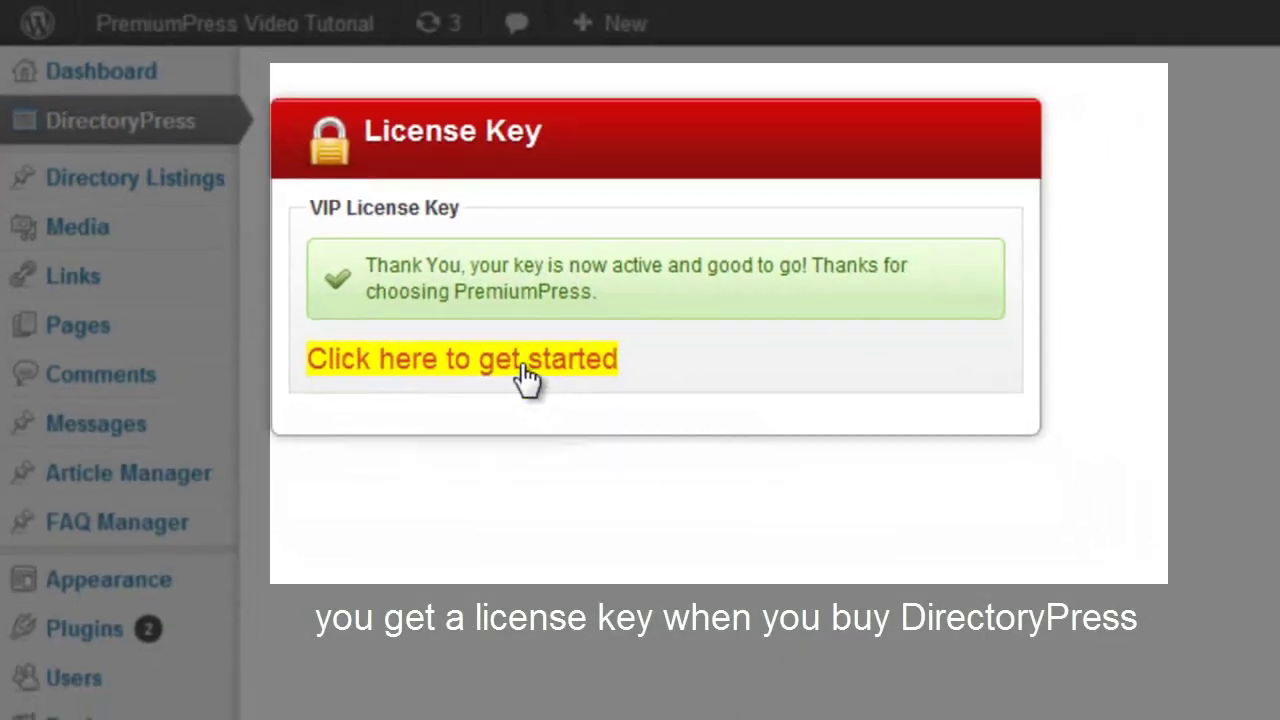
{"action": "left_click", "coordinate": [574, 391]}
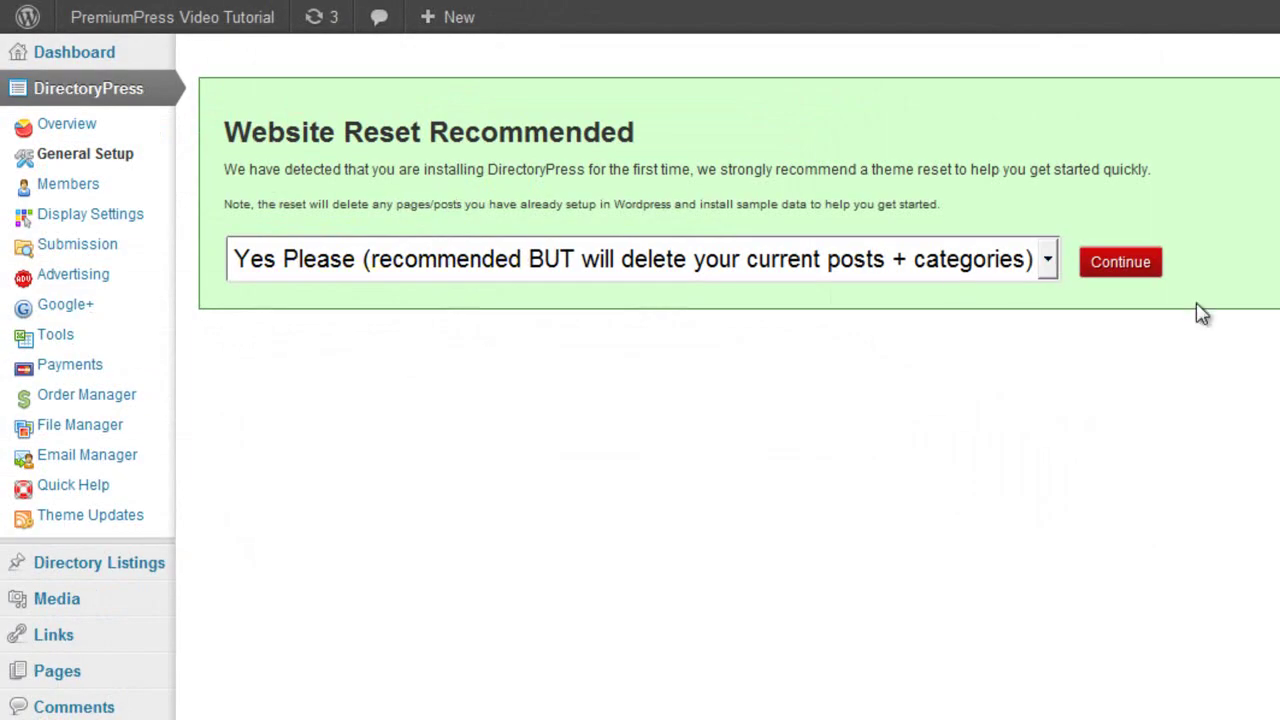
{"action": "left_click", "coordinate": [1118, 266]}
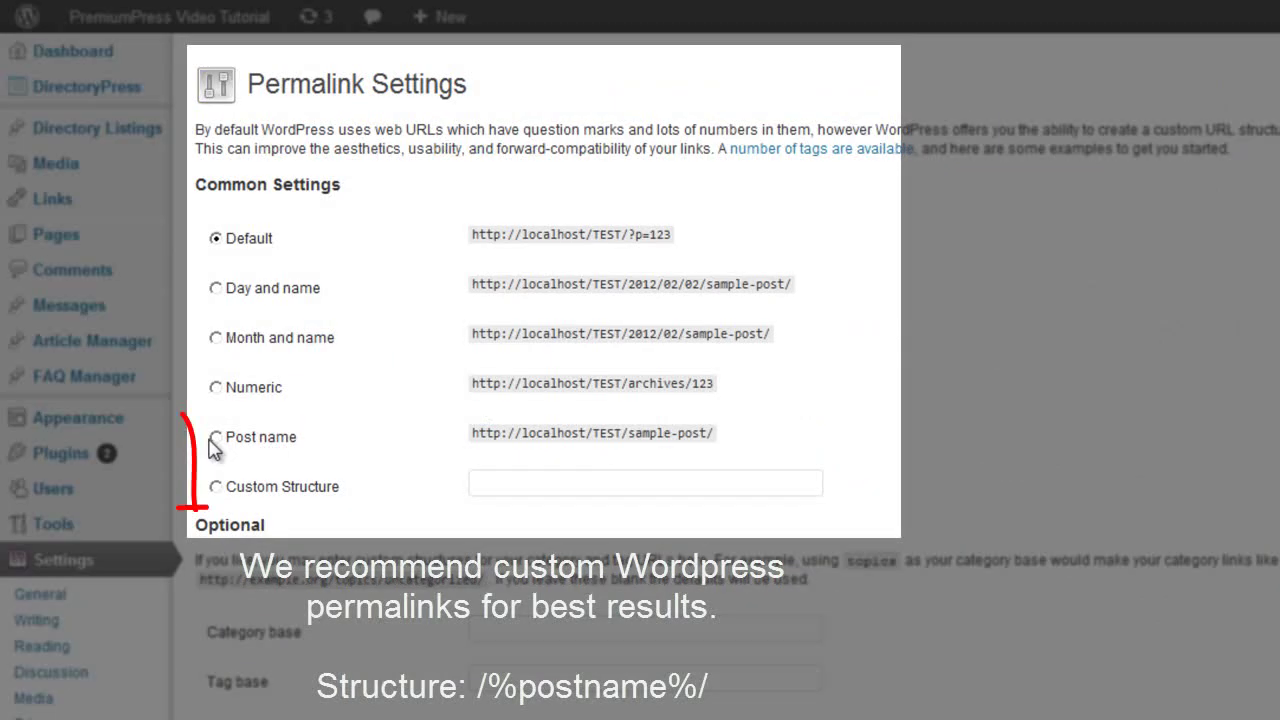
Choose the Post name (/%postname%/) permalink structure and save it.
{"action": "left_click", "coordinate": [251, 437]}
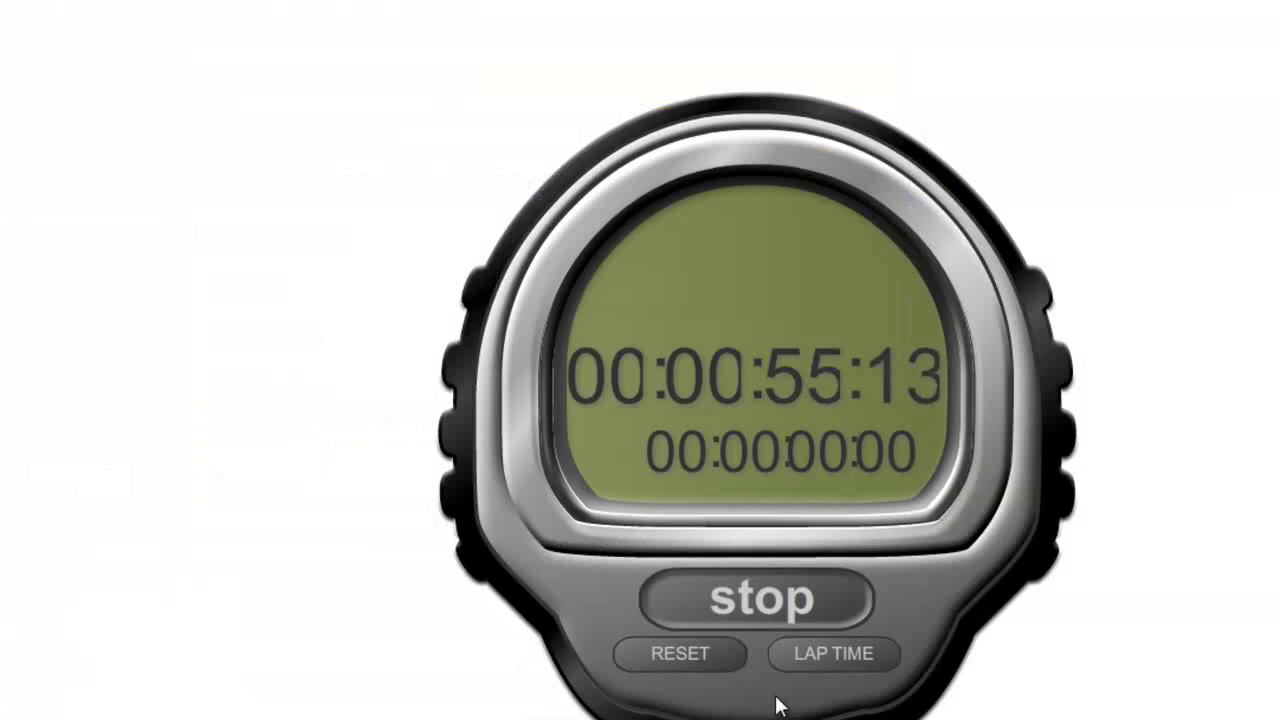
{"action": "left_click", "coordinate": [790, 592]}
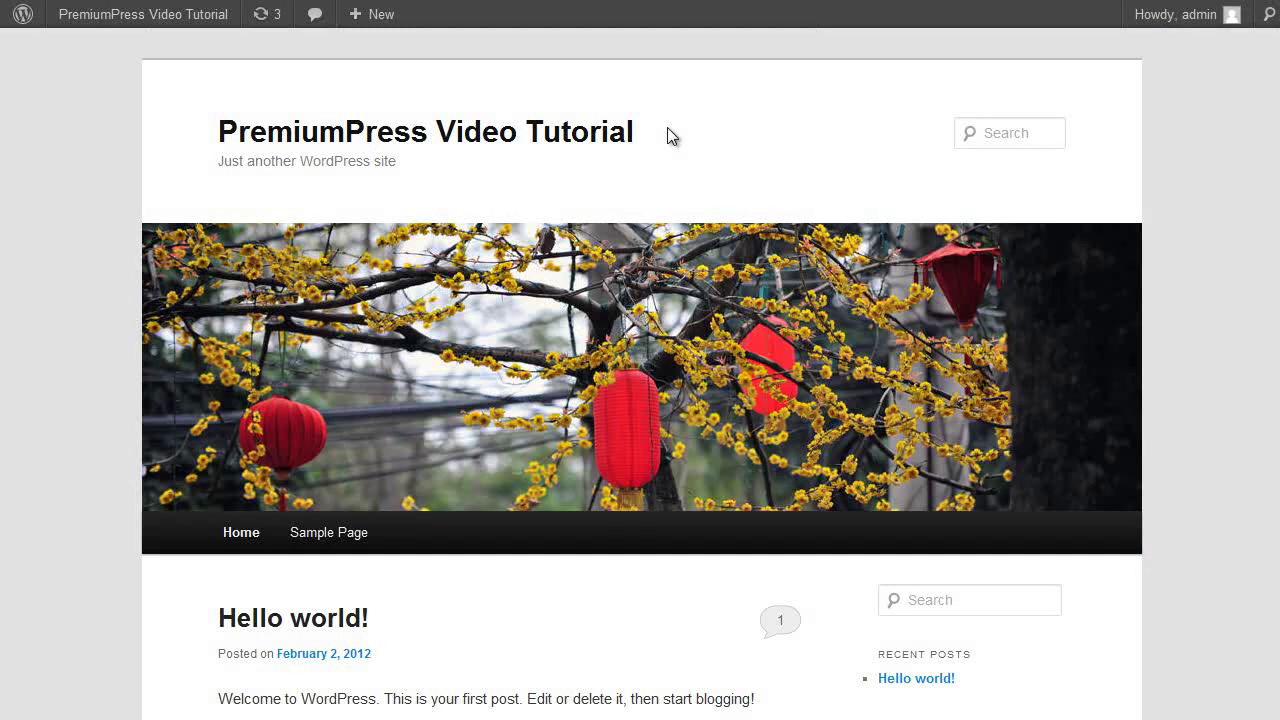
Reload the front page to see the DirectoryPress theme and scroll through it.
{"action": "key", "text": "F5"}
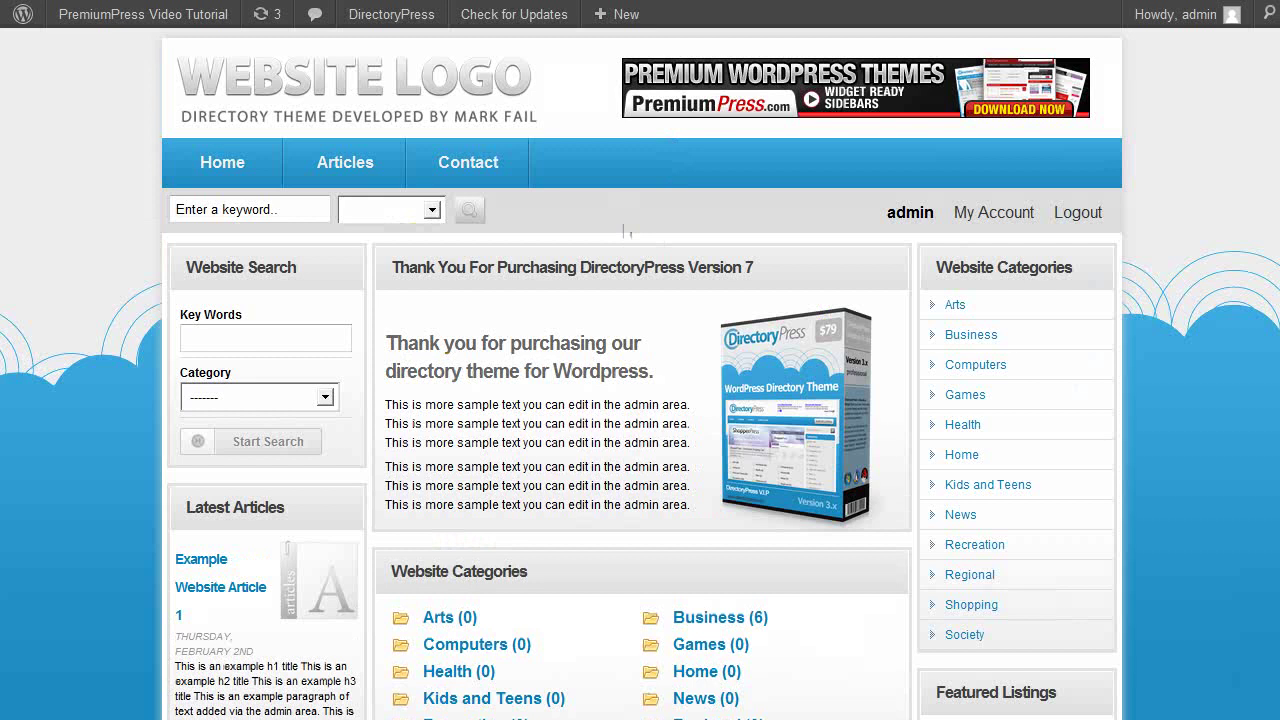
{"action": "scroll", "coordinate": [640, 400], "scroll_direction": "down", "scroll_amount": 1}
{"action": "scroll", "coordinate": [640, 400], "scroll_direction": "down", "scroll_amount": 2}
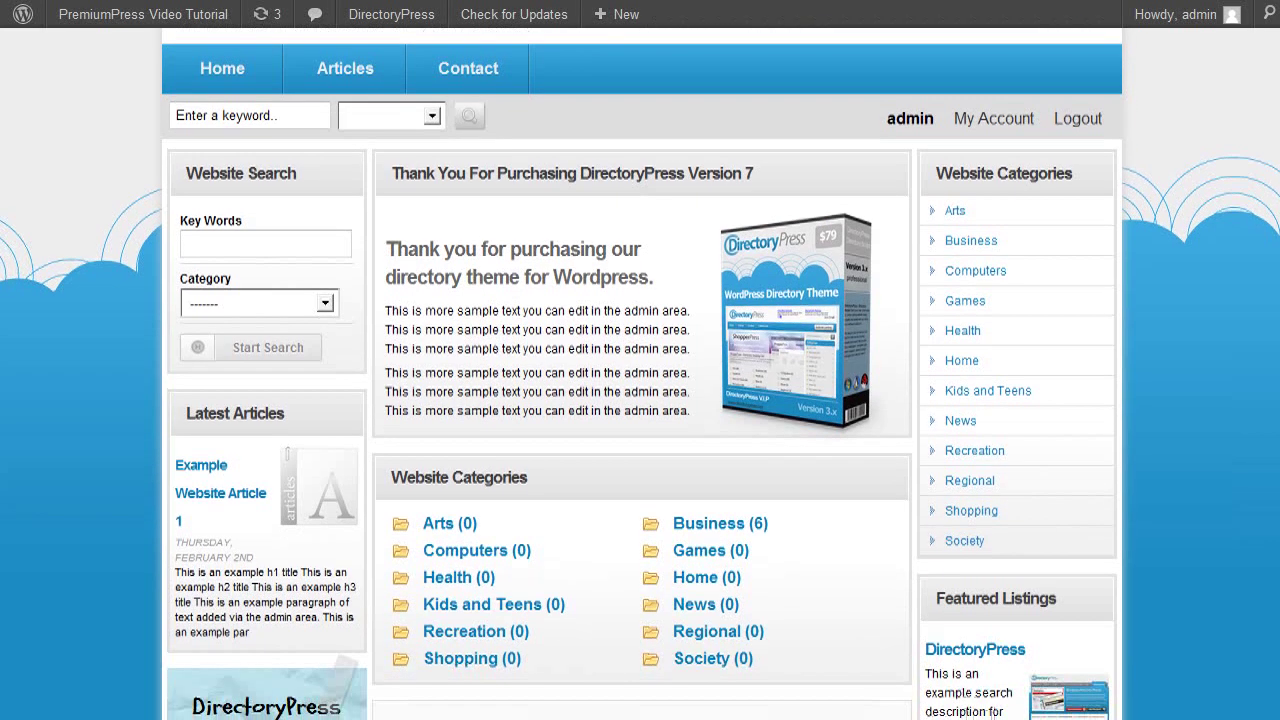
{"action": "scroll", "coordinate": [640, 400], "scroll_direction": "down", "scroll_amount": 6}
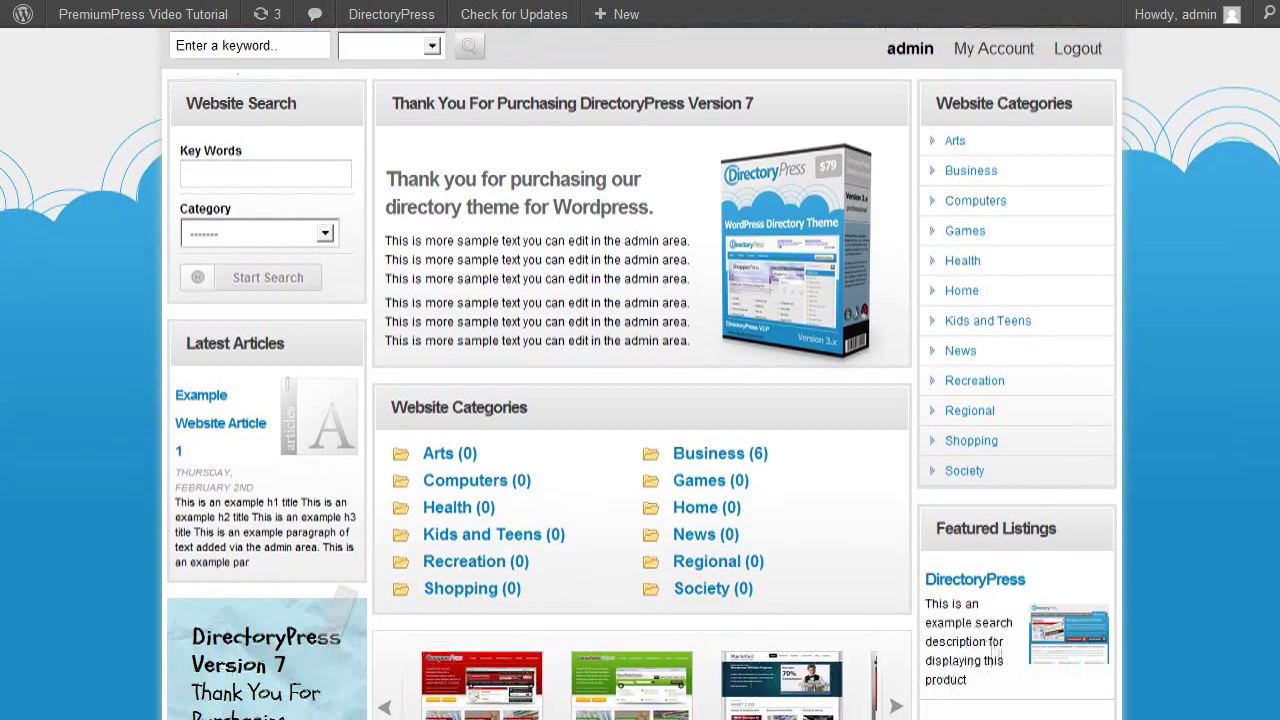
{"action": "scroll", "coordinate": [1270, 420], "scroll_direction": "down", "scroll_amount": 10}
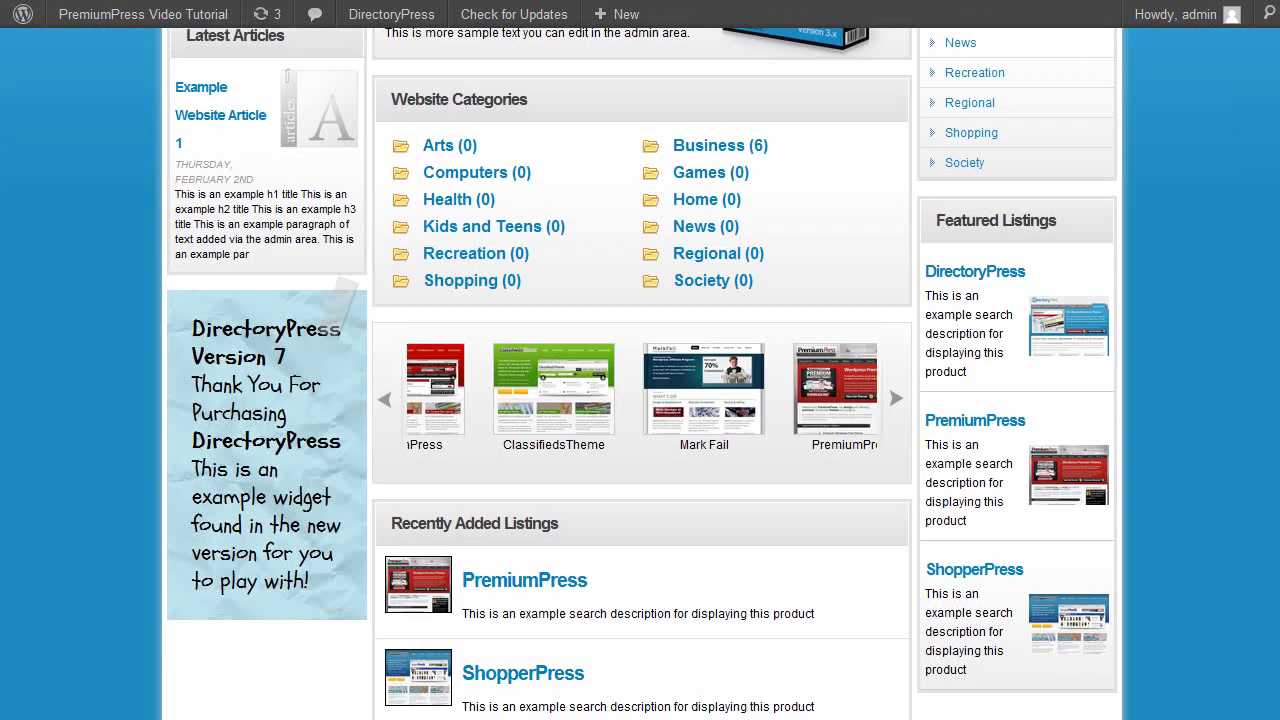
{"action": "scroll", "coordinate": [1268, 400], "scroll_direction": "up", "scroll_amount": 9}
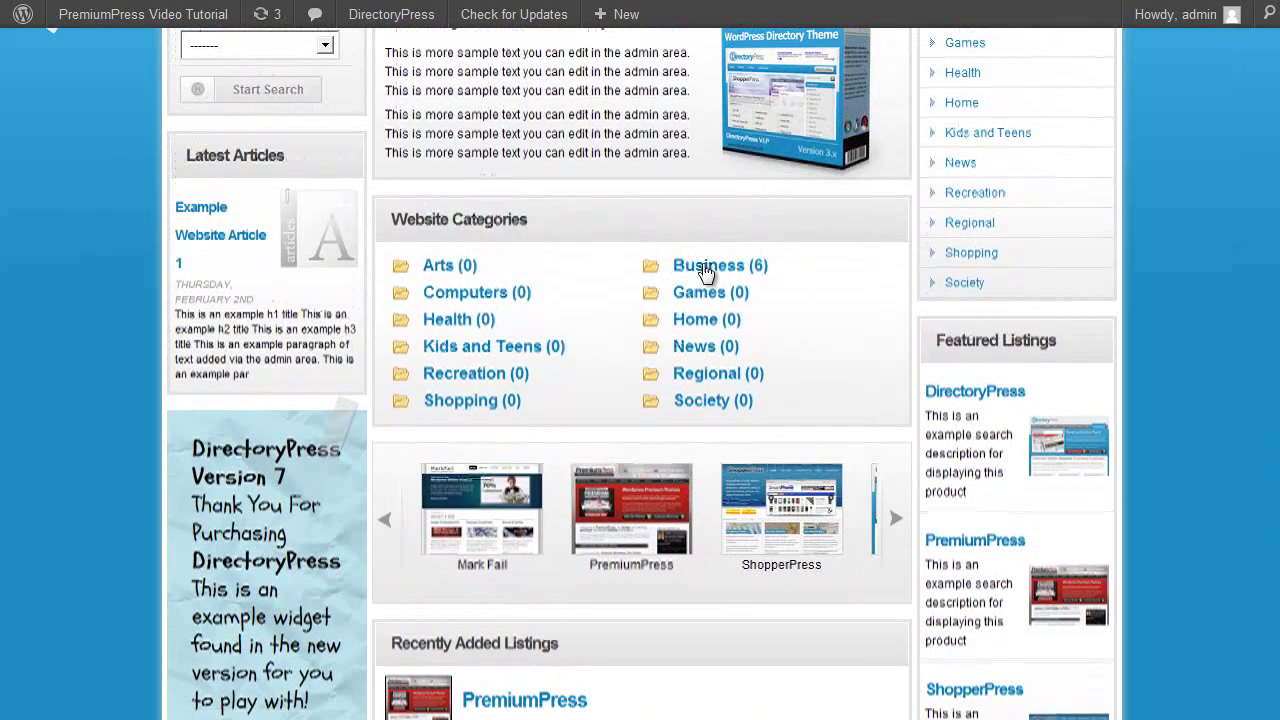
Browse the Business category's six sample listings.
{"action": "left_click", "coordinate": [706, 268]}
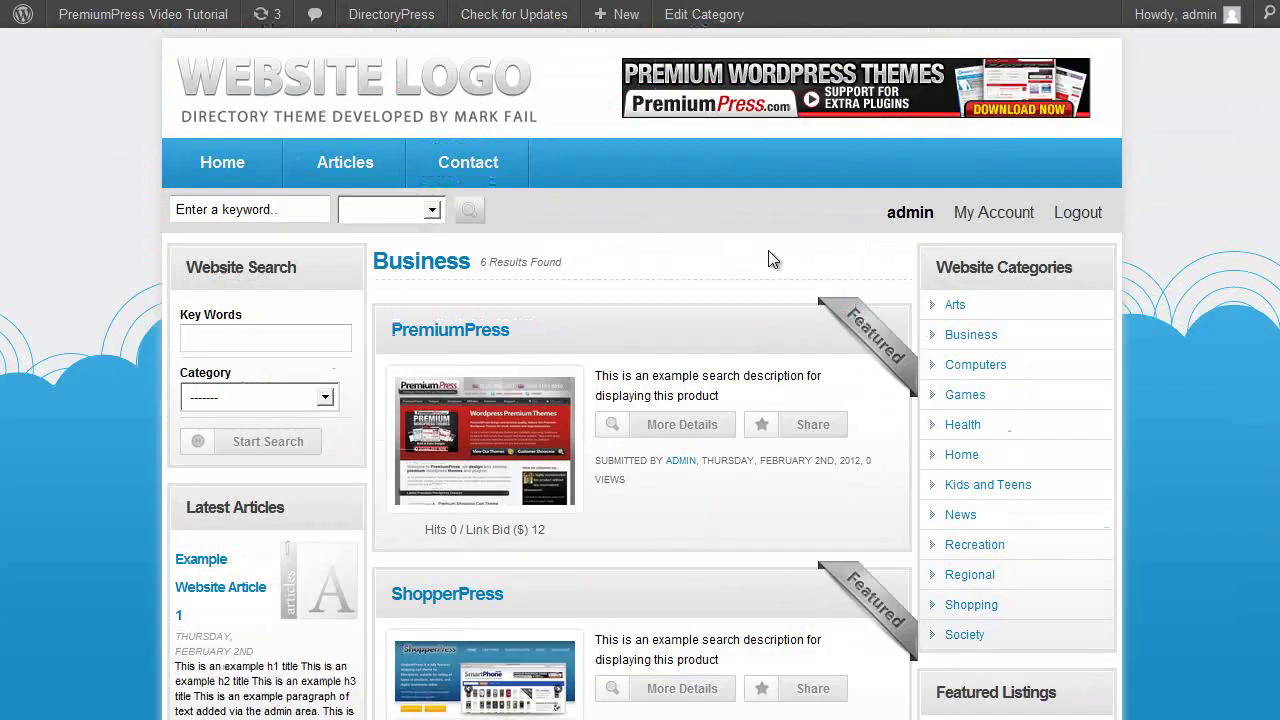
{"action": "scroll", "coordinate": [800, 252], "scroll_direction": "down", "scroll_amount": 6}
{"action": "scroll", "coordinate": [848, 258], "scroll_direction": "down", "scroll_amount": 12}
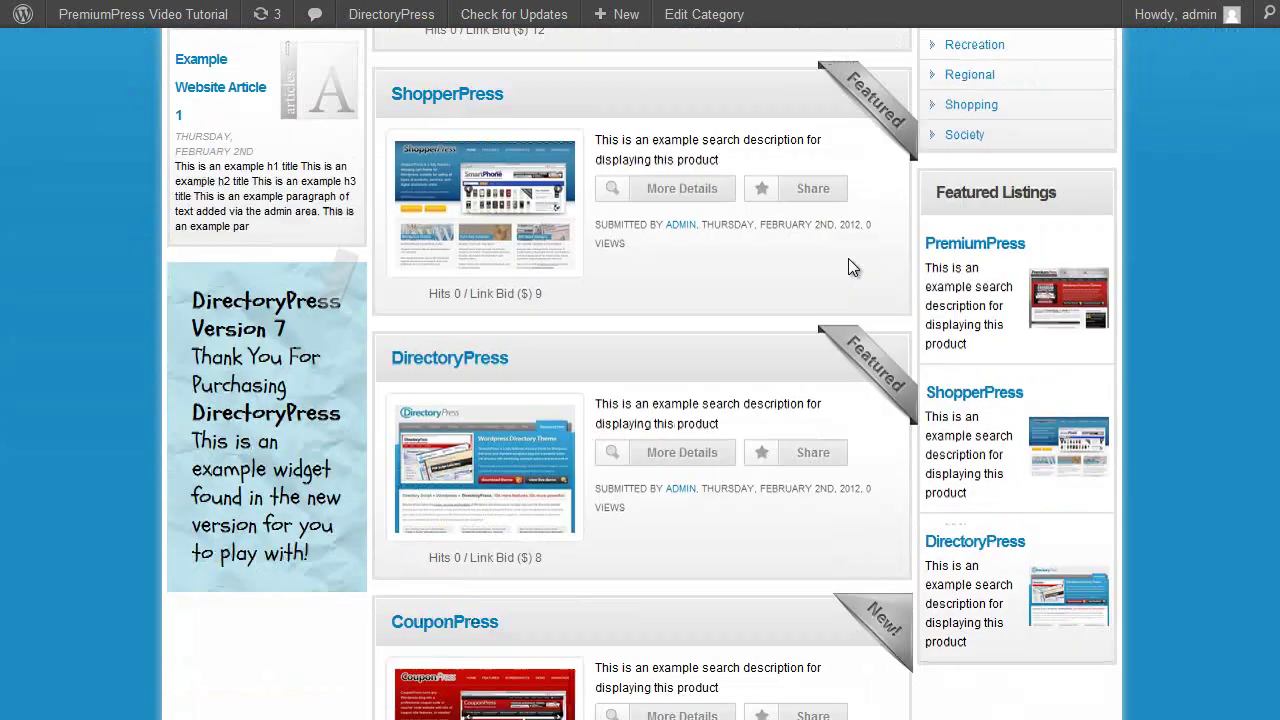
{"action": "scroll", "coordinate": [848, 262], "scroll_direction": "up", "scroll_amount": 15}
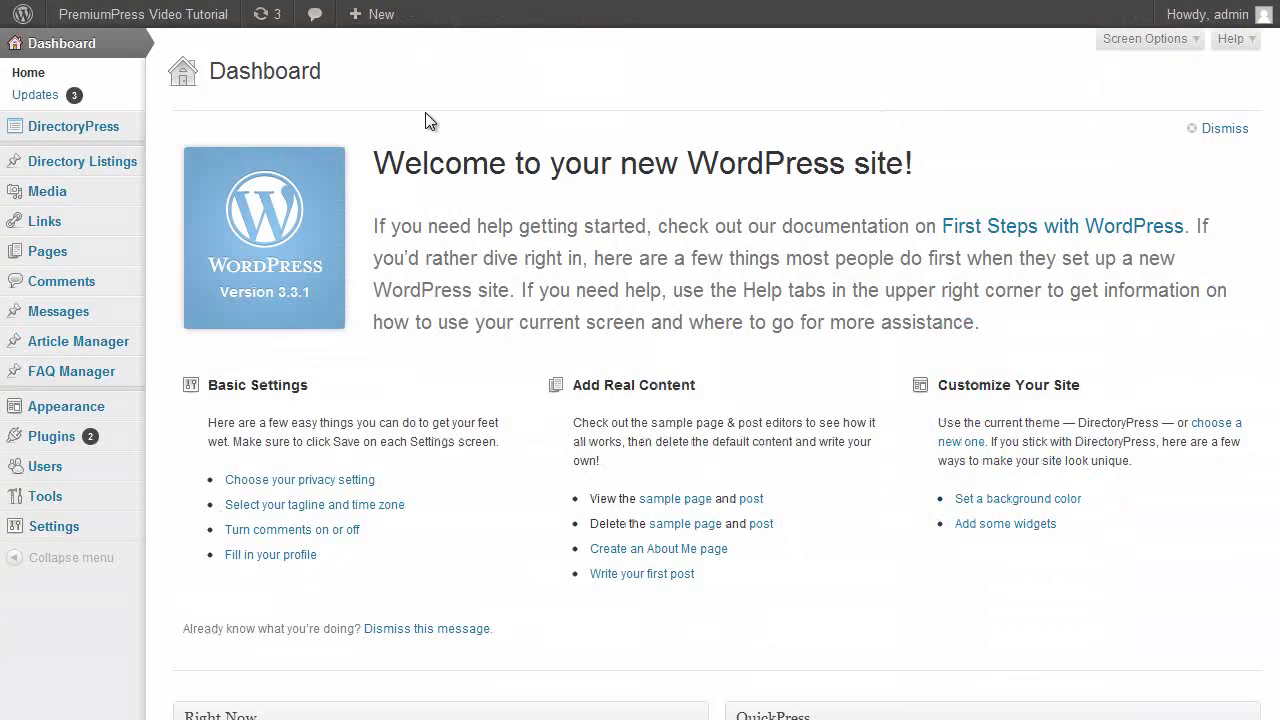
Review the DirectoryPress Website Summary: 6 live listings, 2 articles and 7 pages.
{"action": "mouse_move", "coordinate": [95, 128]}
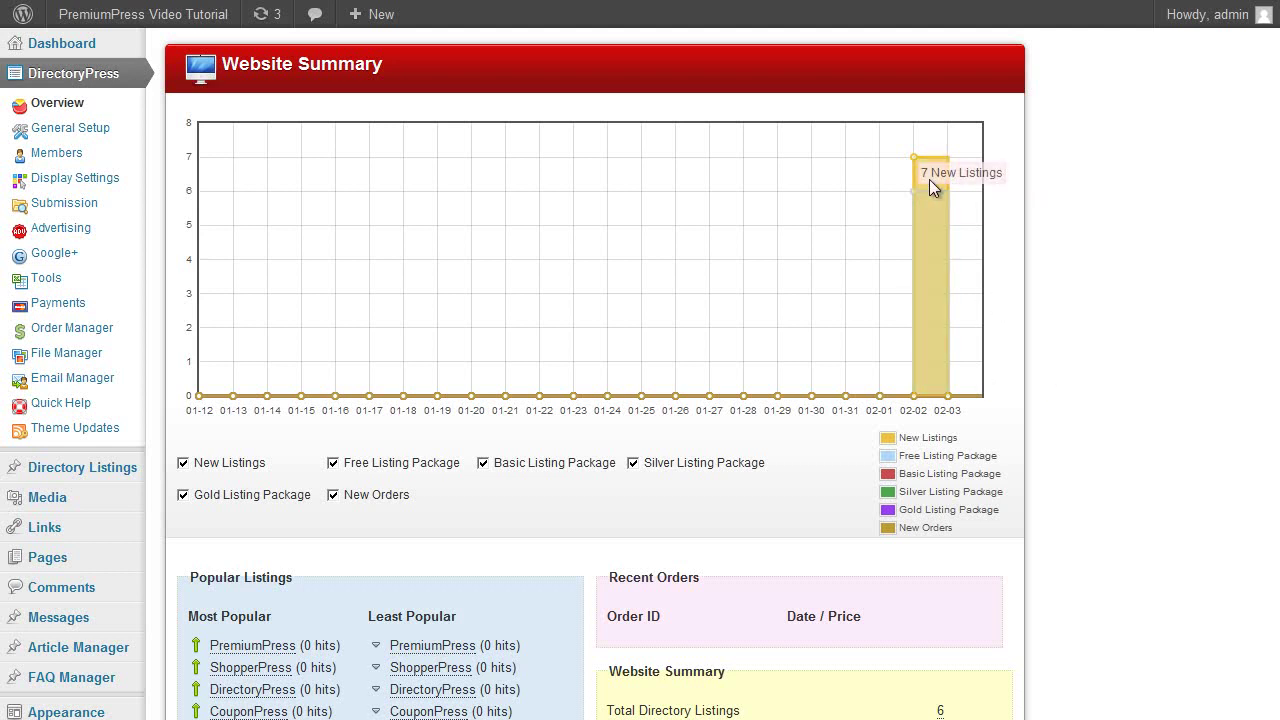
{"action": "scroll", "coordinate": [938, 305], "scroll_direction": "down", "scroll_amount": 3}
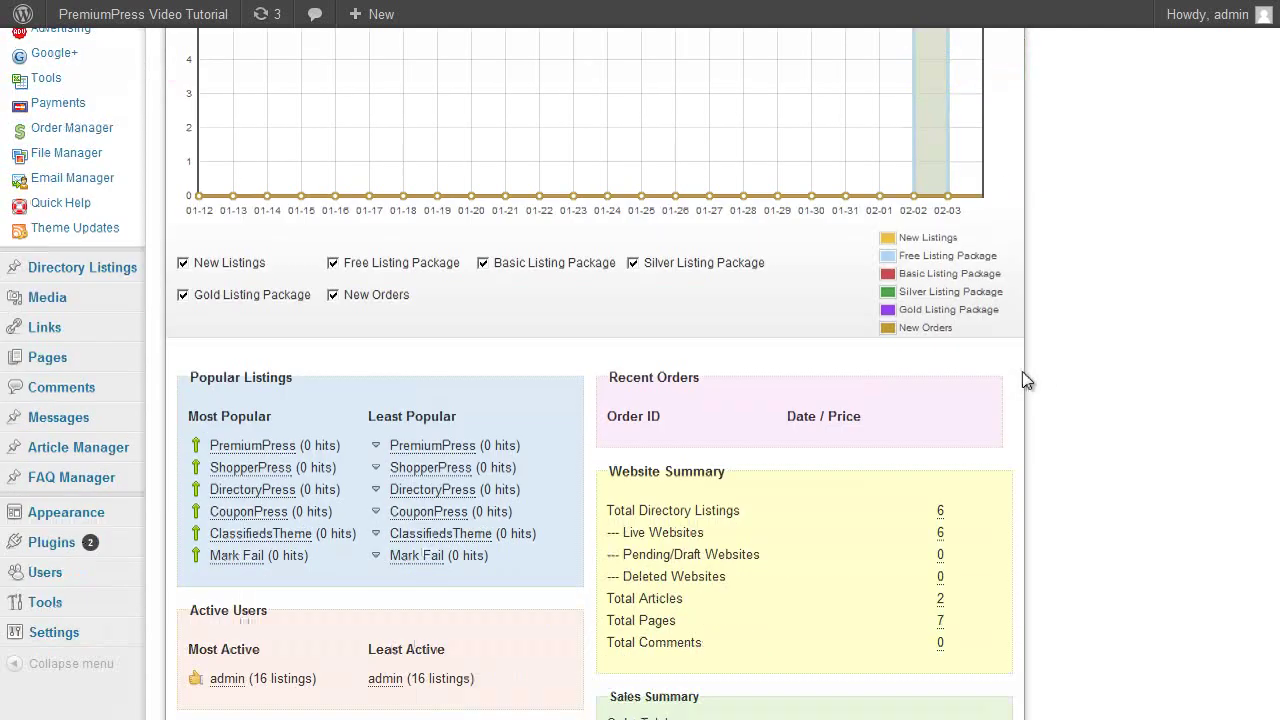
{"action": "scroll", "coordinate": [1076, 397], "scroll_direction": "up", "scroll_amount": 3}
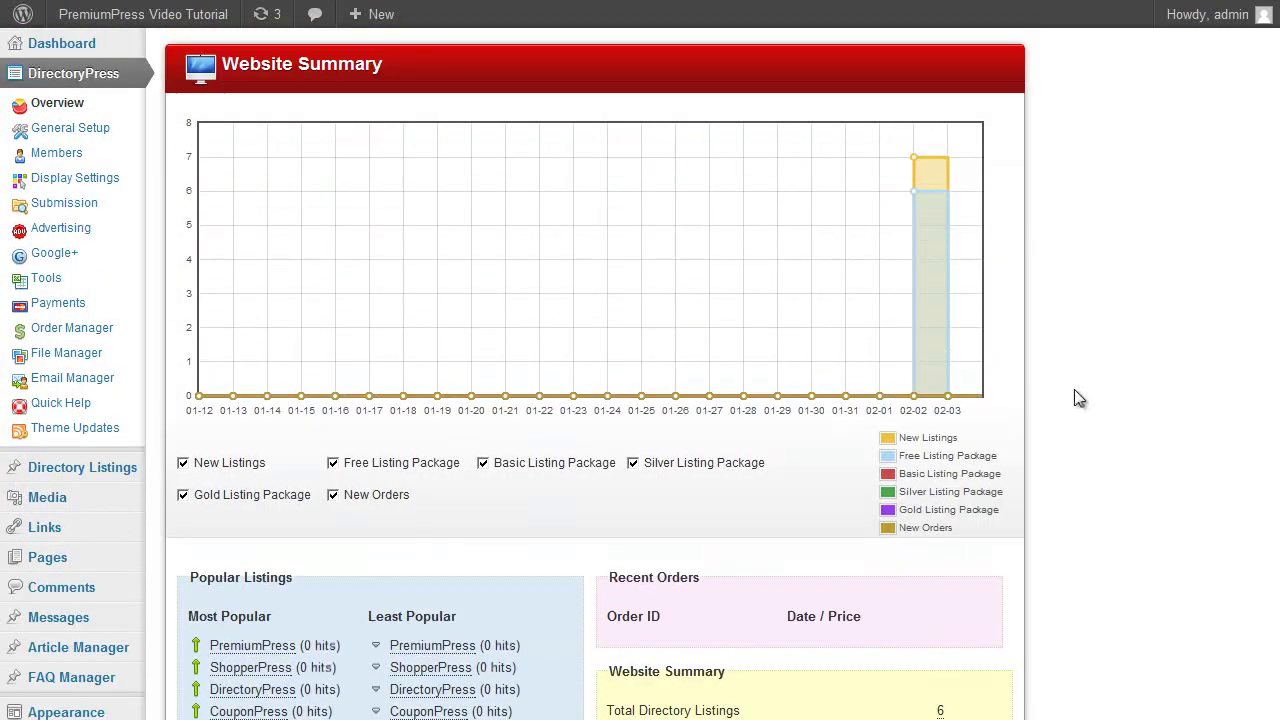
{"action": "scroll", "coordinate": [391, 226], "scroll_direction": "down", "scroll_amount": 1}
{"action": "scroll", "coordinate": [417, 277], "scroll_direction": "up", "scroll_amount": 1}
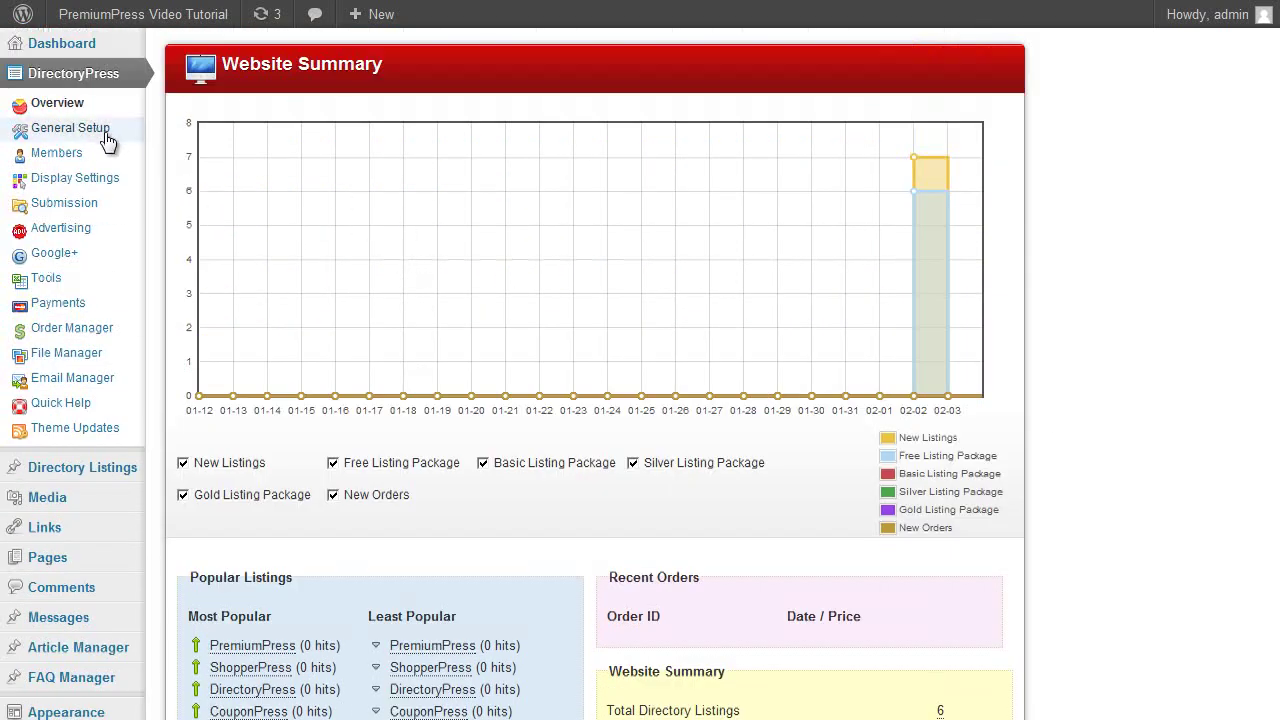
Try the Clean Directory Orange, Gifts and Glow Grey templates, then choose Clean Directory Black.
{"action": "left_click", "coordinate": [72, 128]}
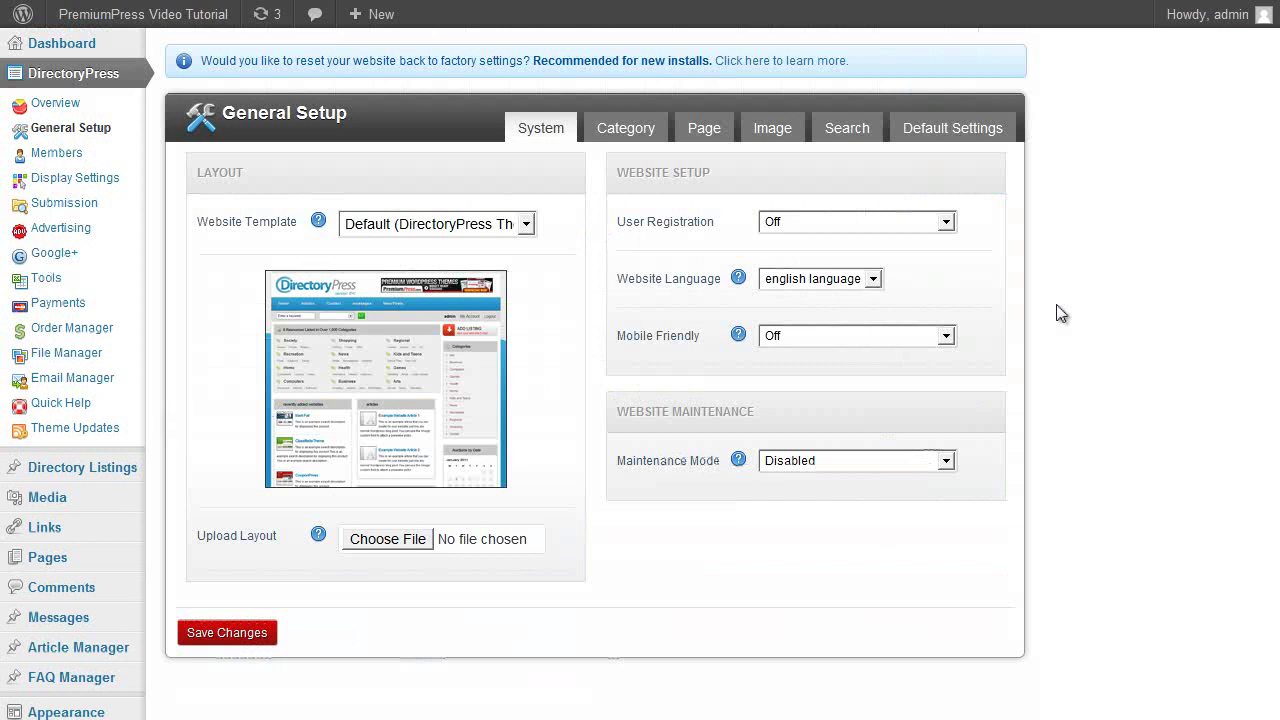
{"action": "left_click", "coordinate": [473, 236]}
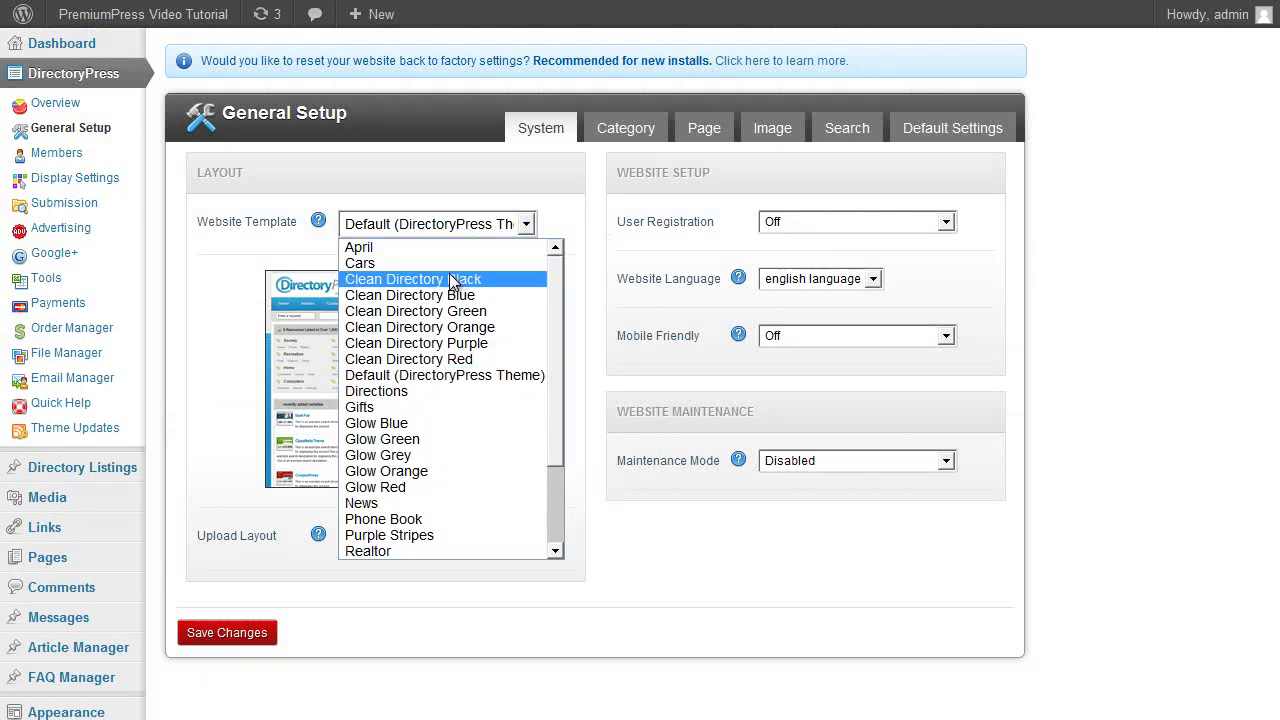
{"action": "left_click", "coordinate": [449, 273]}
{"action": "left_click", "coordinate": [468, 230]}
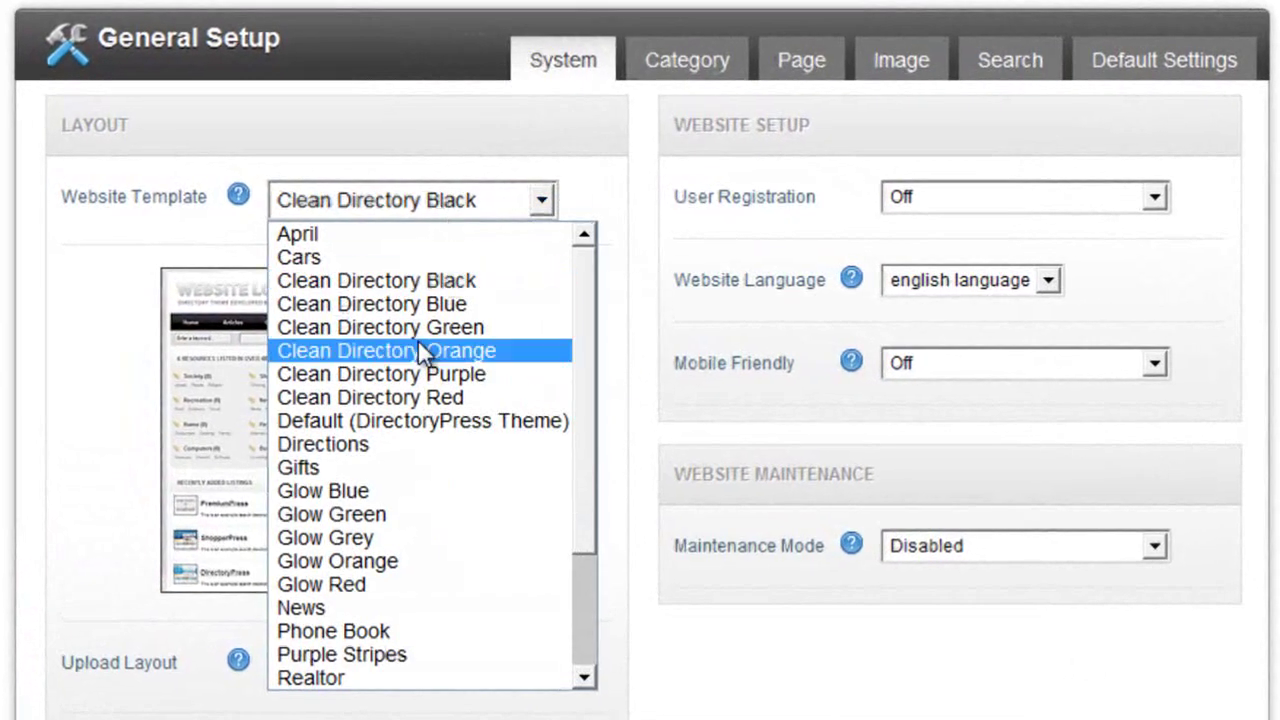
{"action": "left_click", "coordinate": [420, 350]}
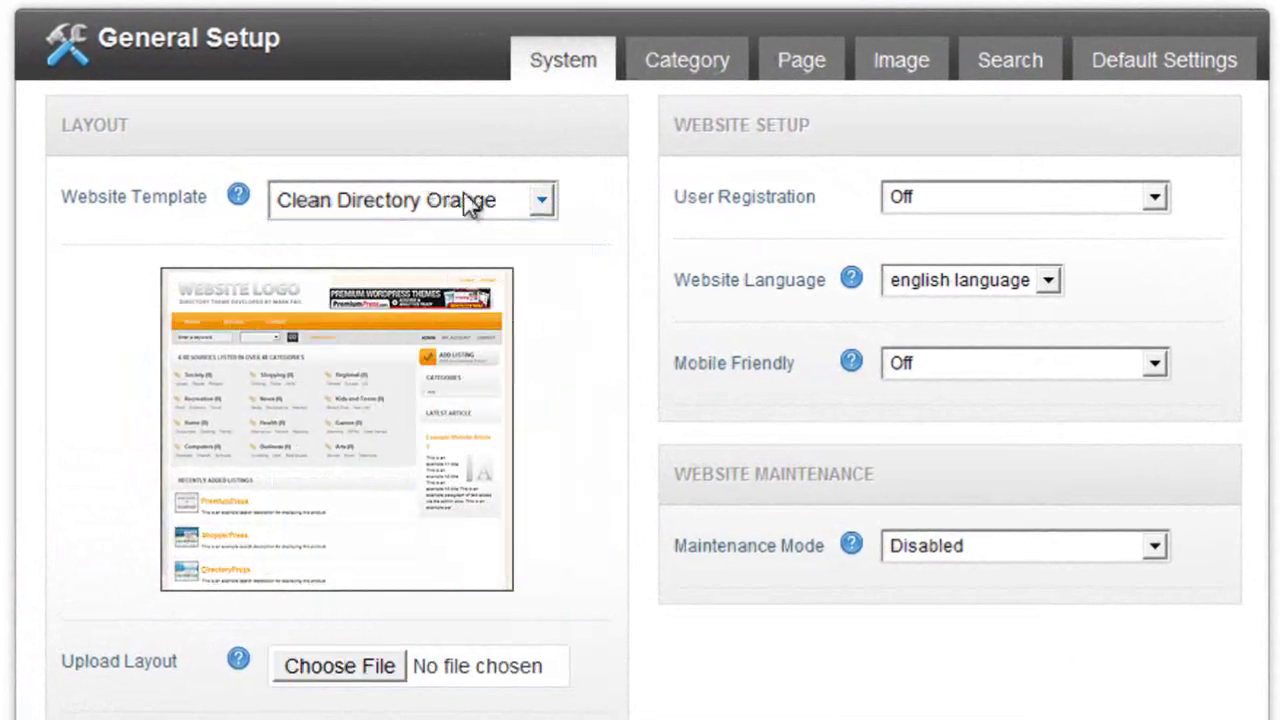
{"action": "left_click", "coordinate": [472, 208]}
{"action": "left_click", "coordinate": [452, 467]}
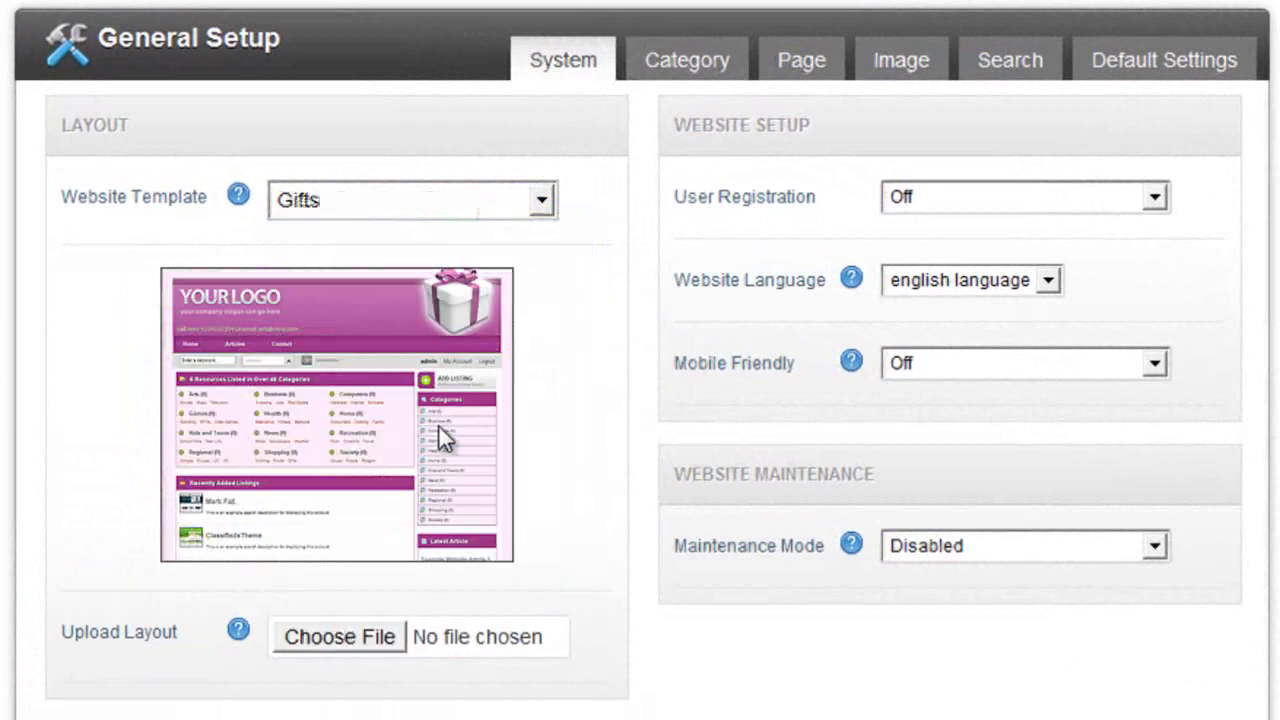
{"action": "left_click", "coordinate": [435, 210]}
{"action": "scroll", "coordinate": [443, 466], "scroll_direction": "down", "scroll_amount": 2}
{"action": "scroll", "coordinate": [394, 530], "scroll_direction": "up", "scroll_amount": 2}
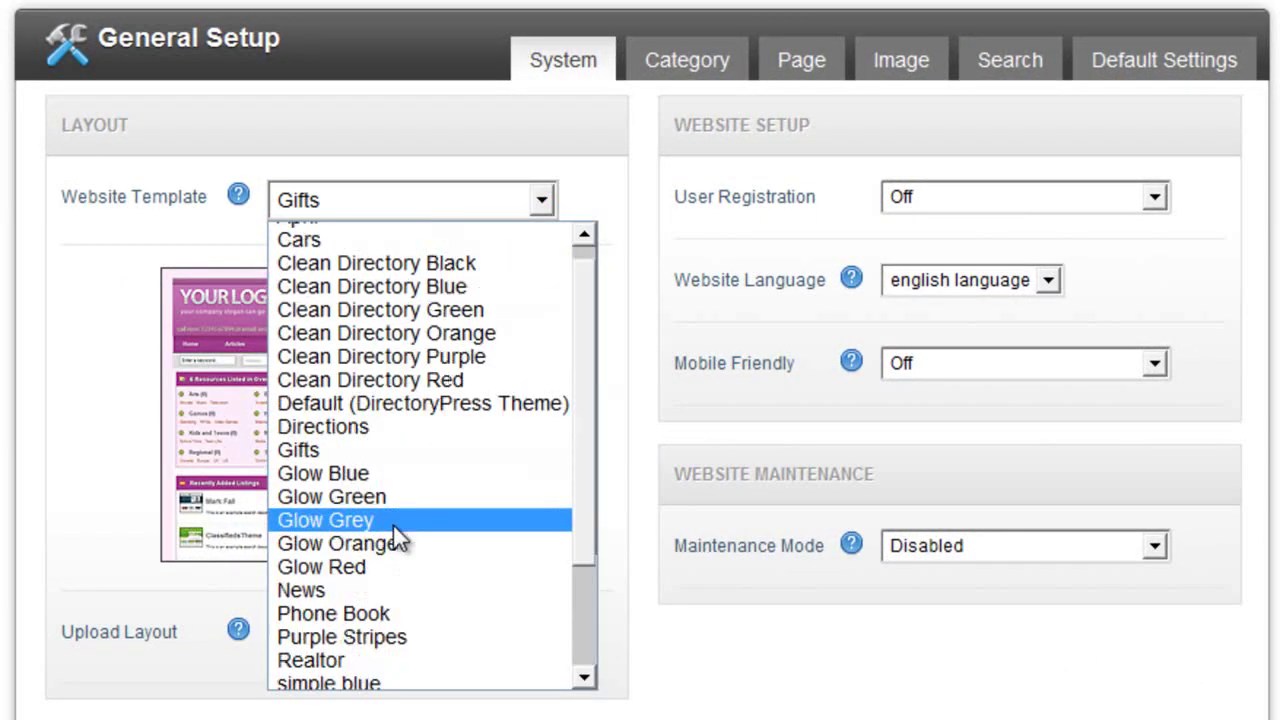
{"action": "left_click", "coordinate": [392, 525]}
{"action": "left_click", "coordinate": [500, 210]}
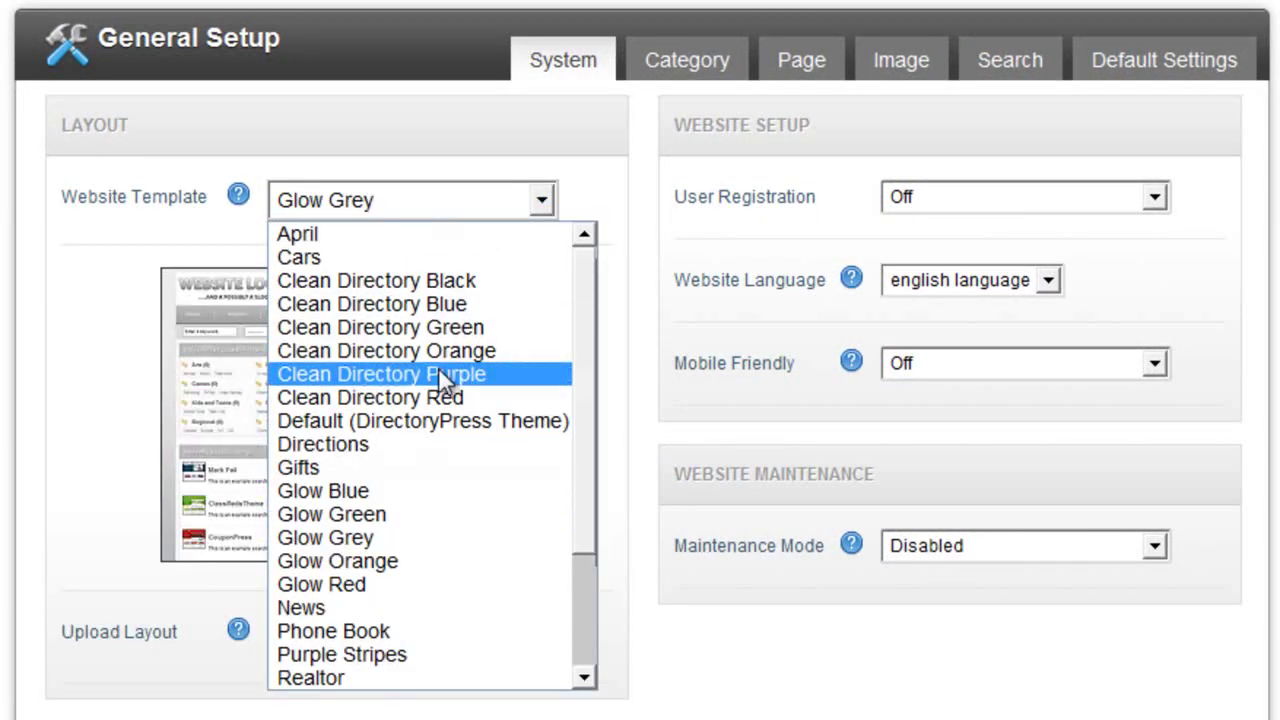
{"action": "left_click", "coordinate": [408, 281]}
Look through the category, page/link, image storage, search box and default listing settings.
{"action": "left_click", "coordinate": [646, 75]}
{"action": "scroll", "coordinate": [700, 160], "scroll_direction": "down", "scroll_amount": 4}
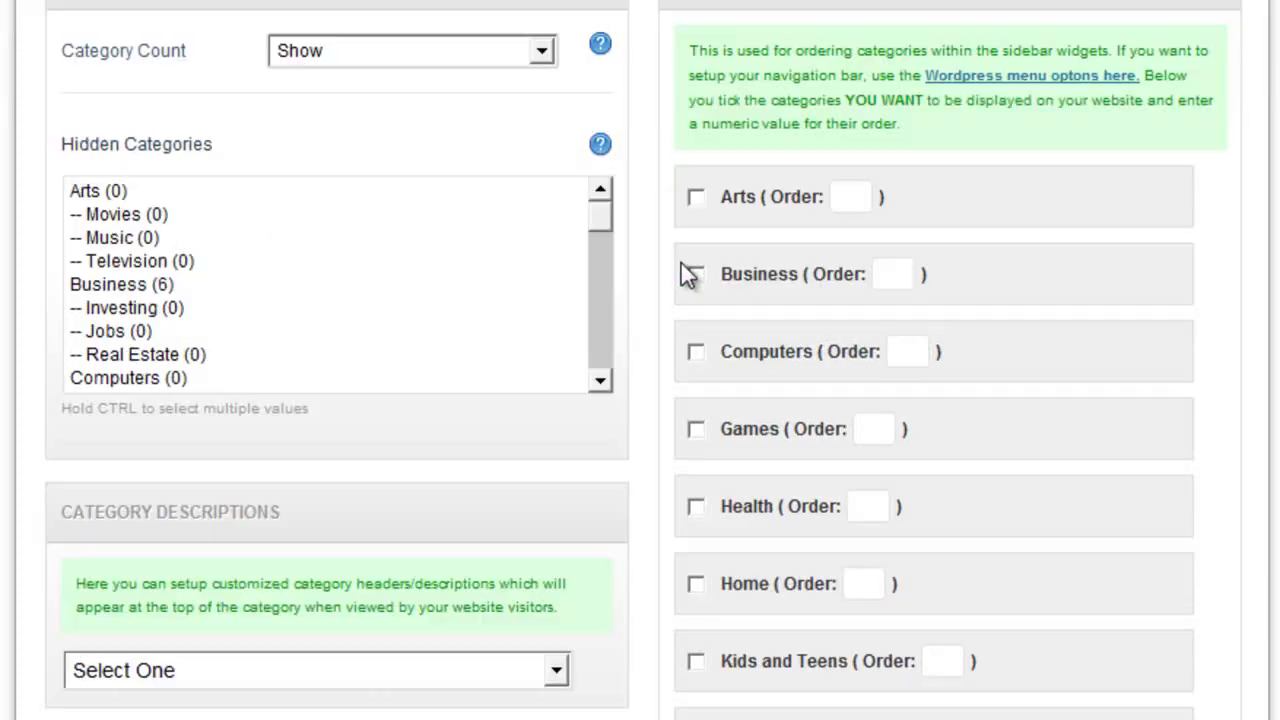
{"action": "scroll", "coordinate": [752, 392], "scroll_direction": "up", "scroll_amount": 4}
{"action": "left_click", "coordinate": [777, 70]}
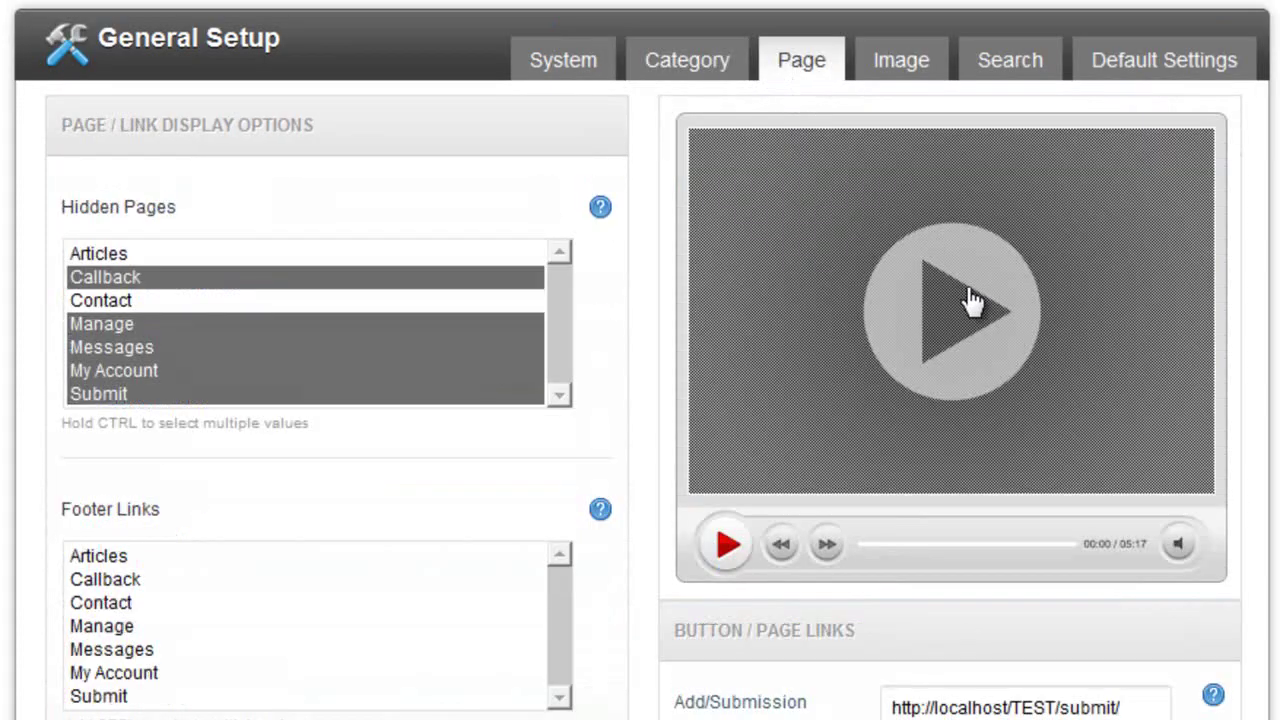
{"action": "scroll", "coordinate": [971, 300], "scroll_direction": "down", "scroll_amount": 3}
{"action": "scroll", "coordinate": [971, 306], "scroll_direction": "up", "scroll_amount": 3}
{"action": "left_click", "coordinate": [898, 75]}
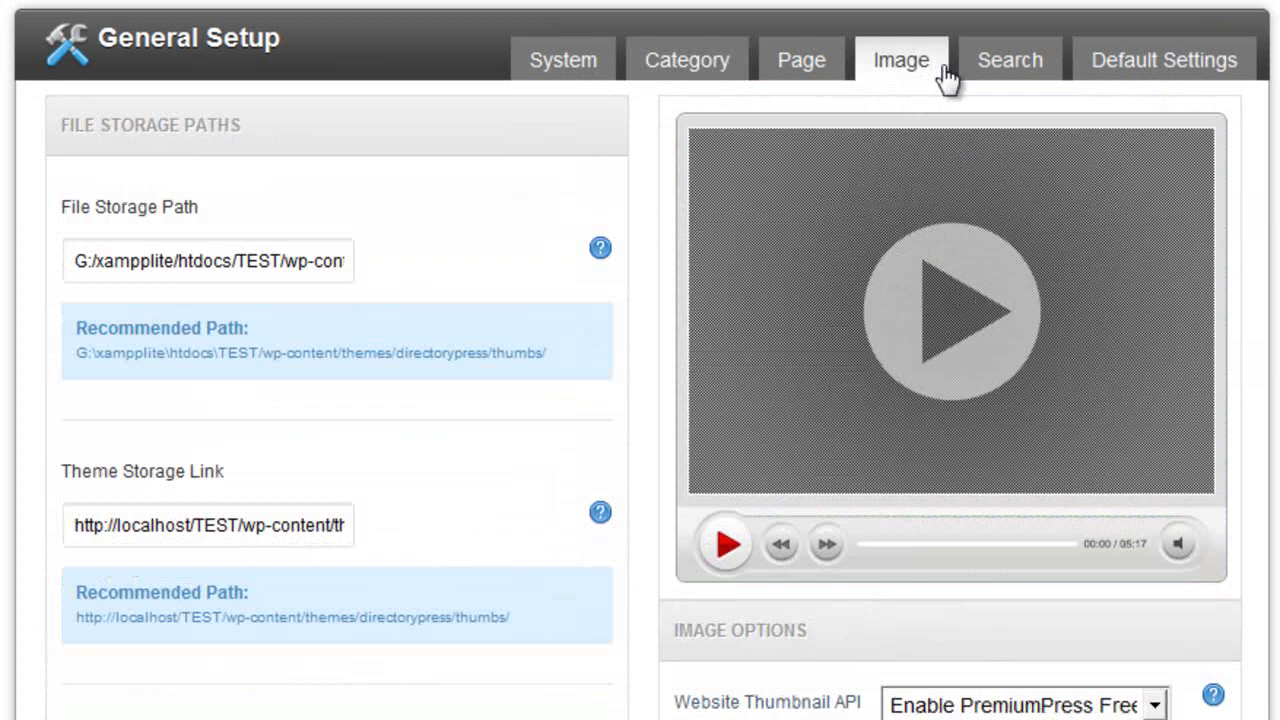
{"action": "left_click", "coordinate": [1006, 77]}
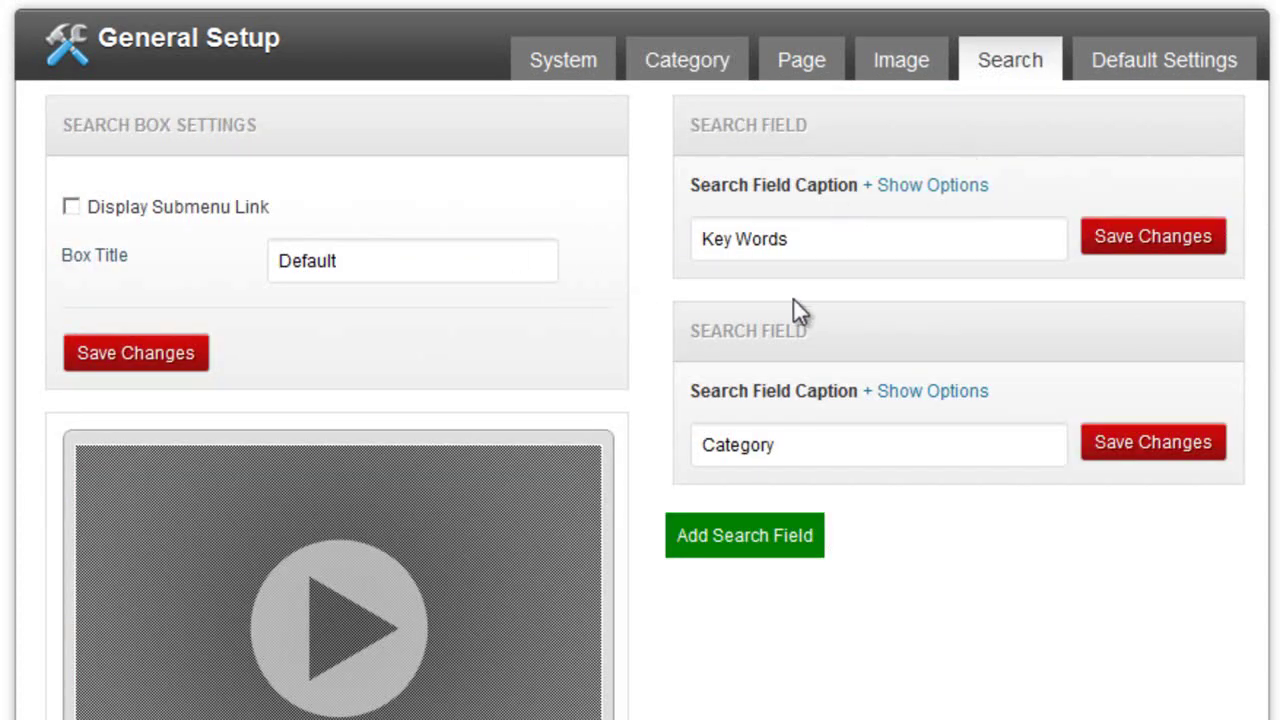
{"action": "scroll", "coordinate": [801, 307], "scroll_direction": "down", "scroll_amount": 1}
{"action": "scroll", "coordinate": [926, 334], "scroll_direction": "up", "scroll_amount": 1}
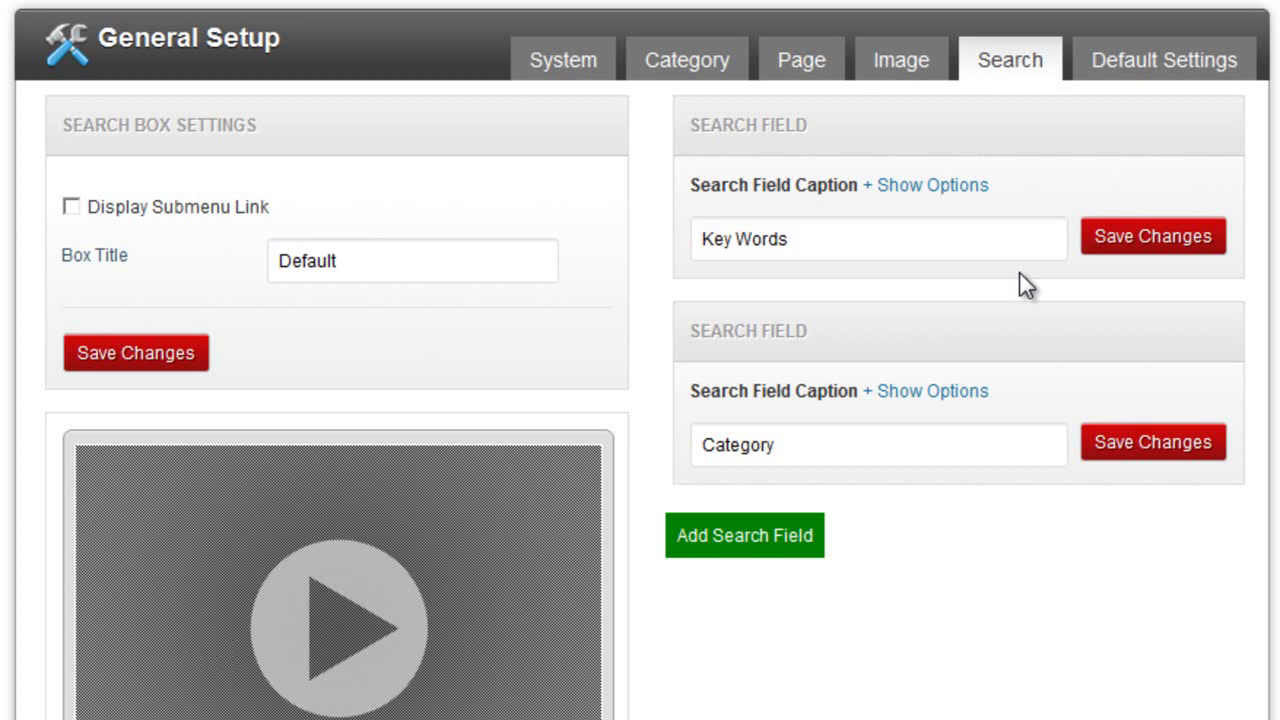
{"action": "left_click", "coordinate": [1119, 84]}
{"action": "left_click", "coordinate": [605, 75]}
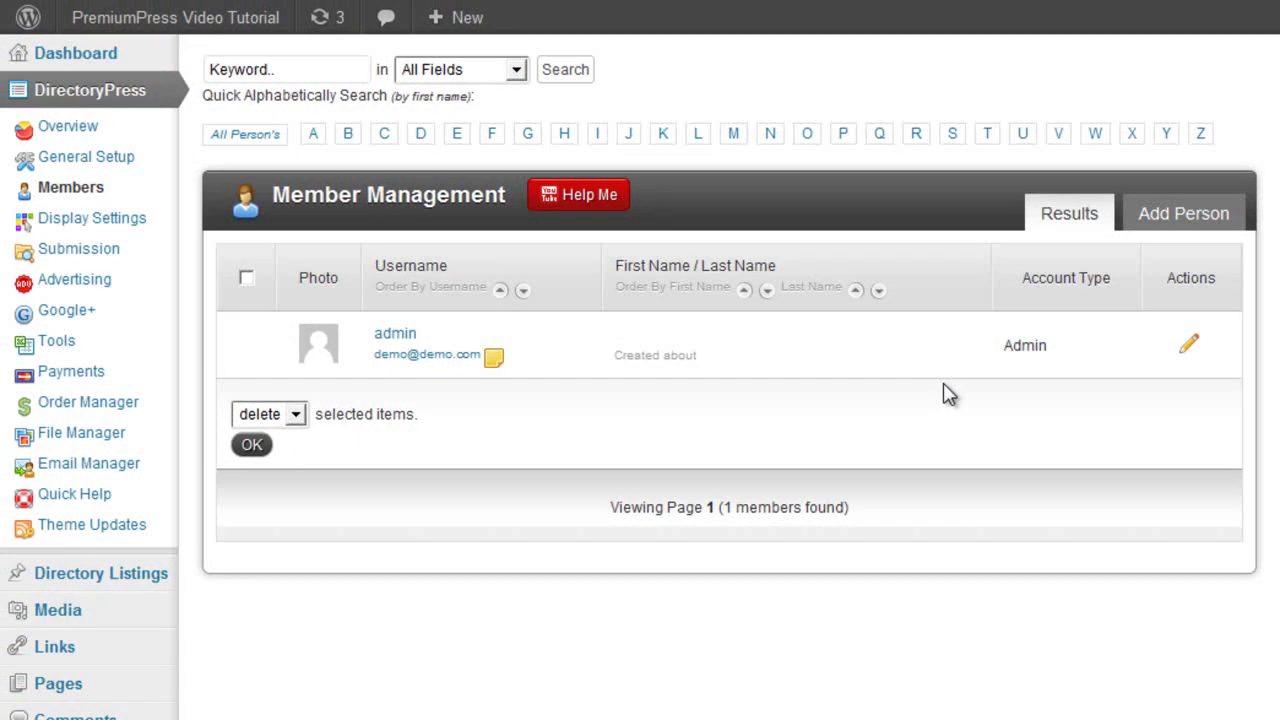
Open the admin member's details and leave its Company Role as Admin.
{"action": "left_click", "coordinate": [1186, 344]}
{"action": "left_click", "coordinate": [755, 200]}
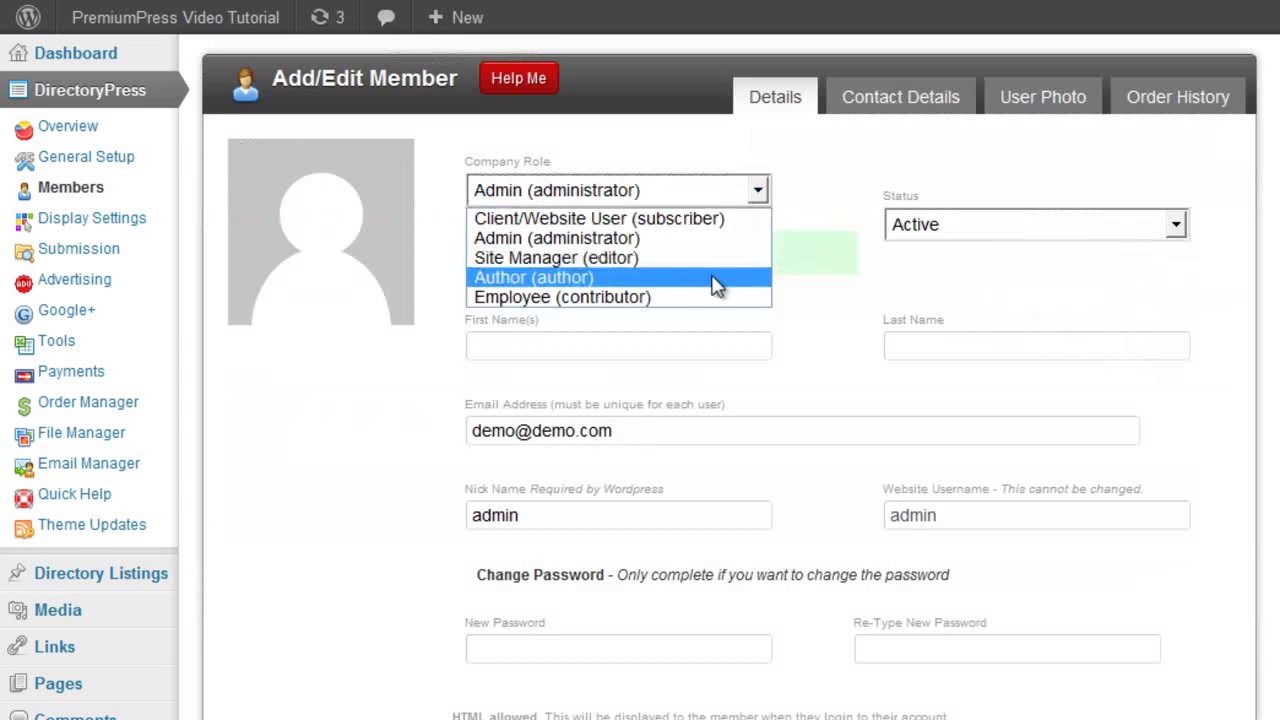
{"action": "left_click", "coordinate": [822, 195]}
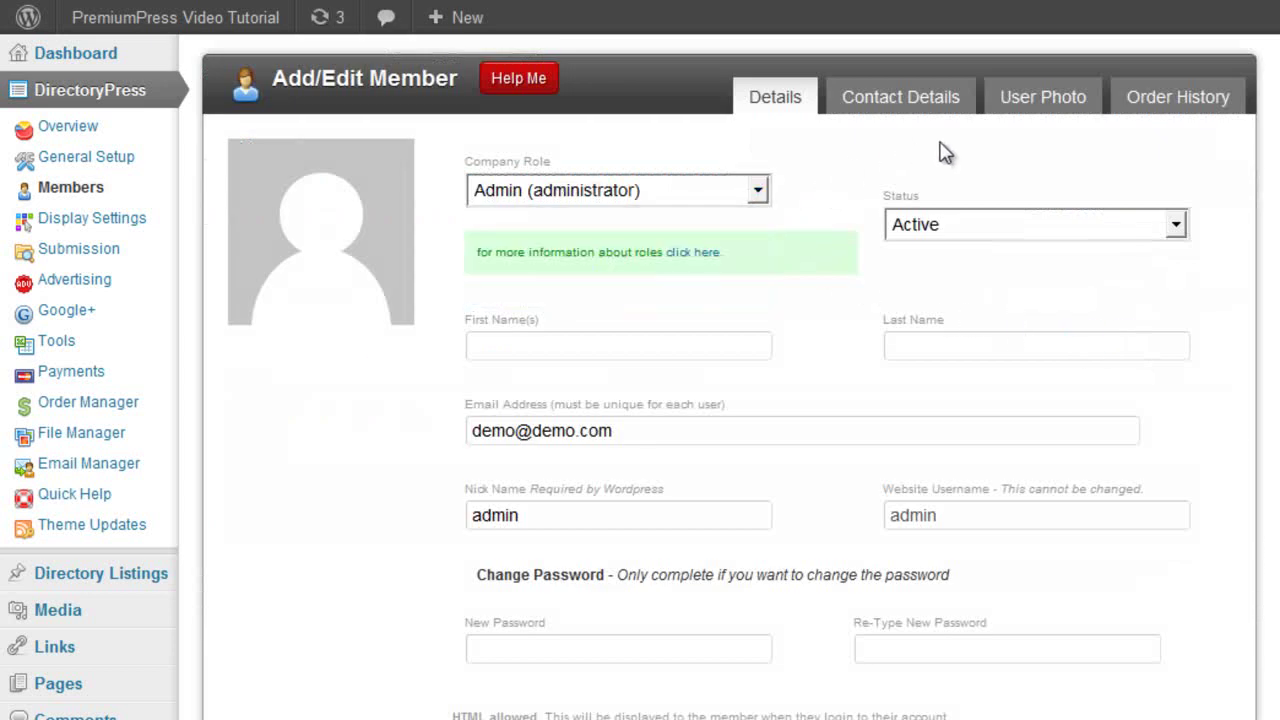
{"action": "left_click", "coordinate": [111, 219]}
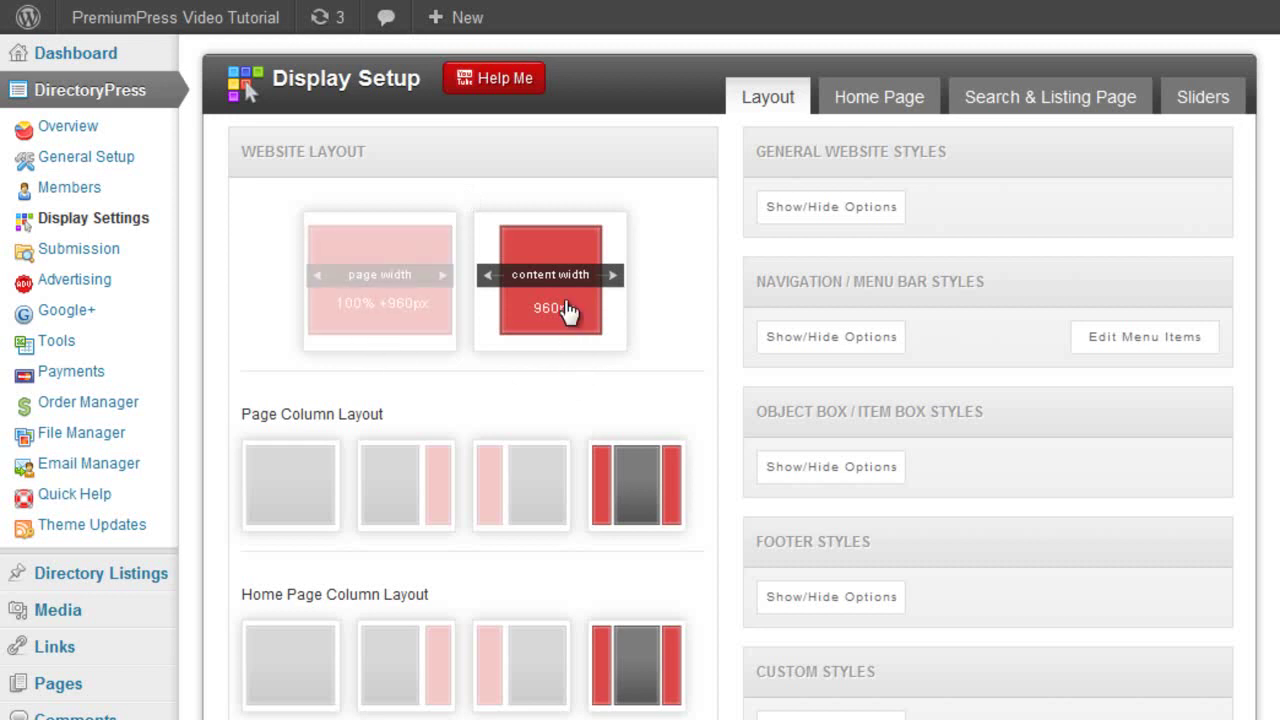
Pick the second Home Page Column Layout option so the new layout saves.
{"action": "scroll", "coordinate": [900, 354], "scroll_direction": "down", "scroll_amount": 2}
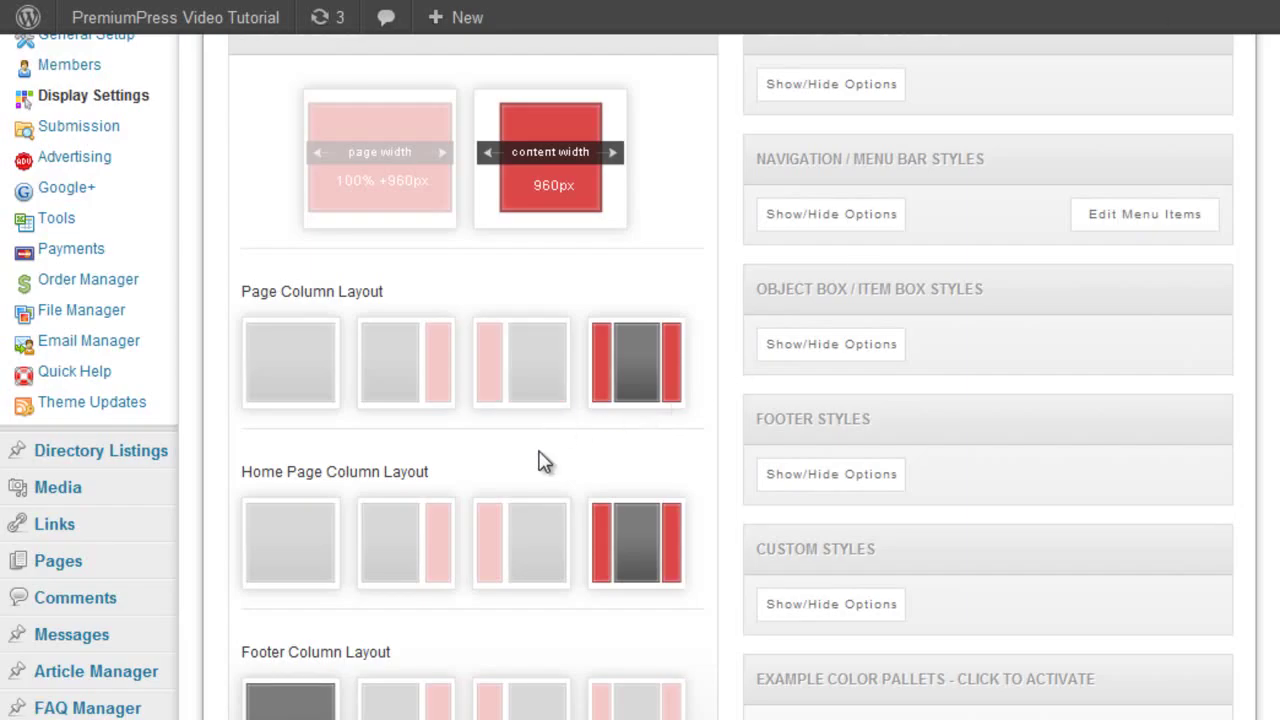
{"action": "scroll", "coordinate": [617, 462], "scroll_direction": "down", "scroll_amount": 1}
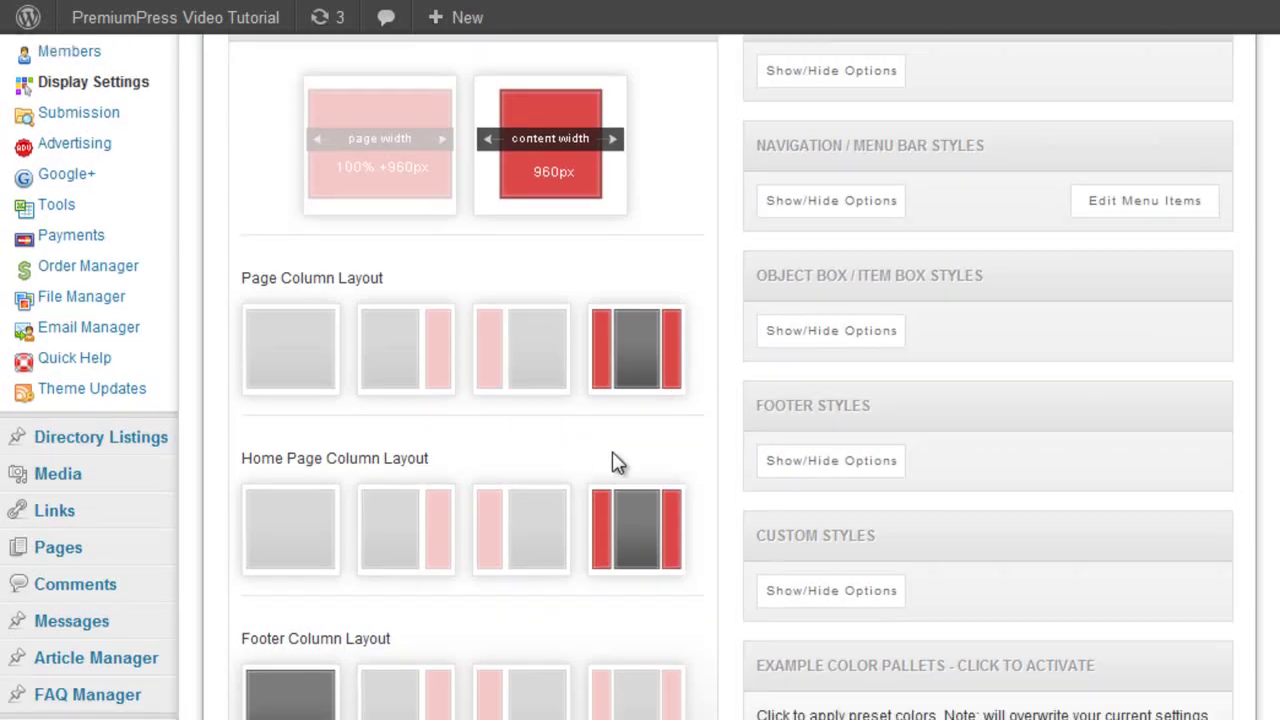
{"action": "left_click", "coordinate": [400, 540]}
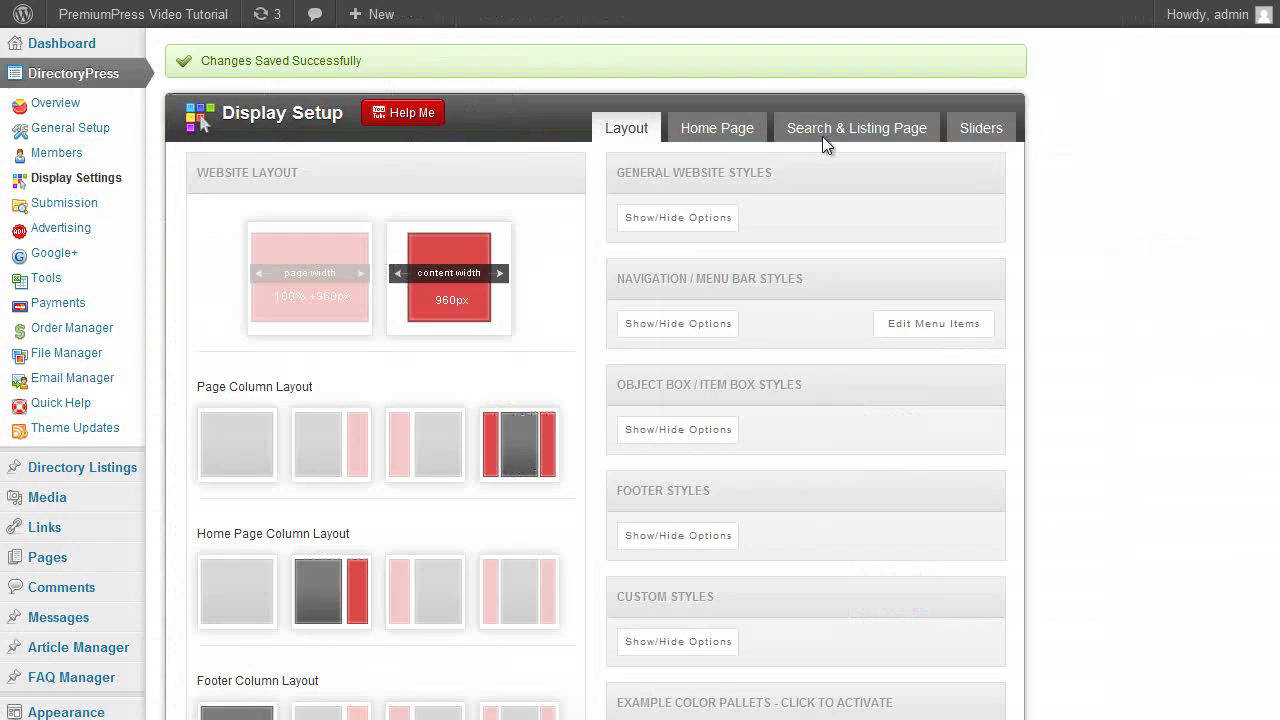
{"action": "scroll", "coordinate": [545, 380], "scroll_direction": "down", "scroll_amount": 4}
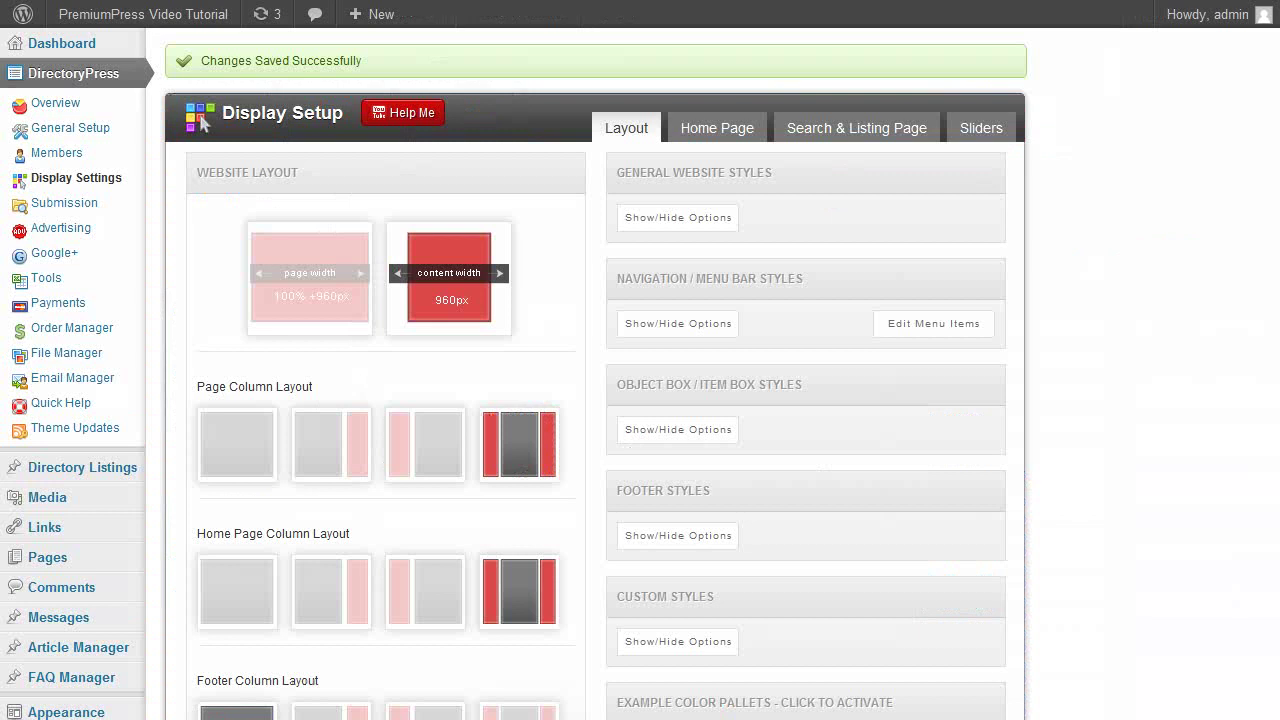
Expand General Website Styles and look over the Website Logo and favicon Icon fields.
{"action": "left_click", "coordinate": [708, 220]}
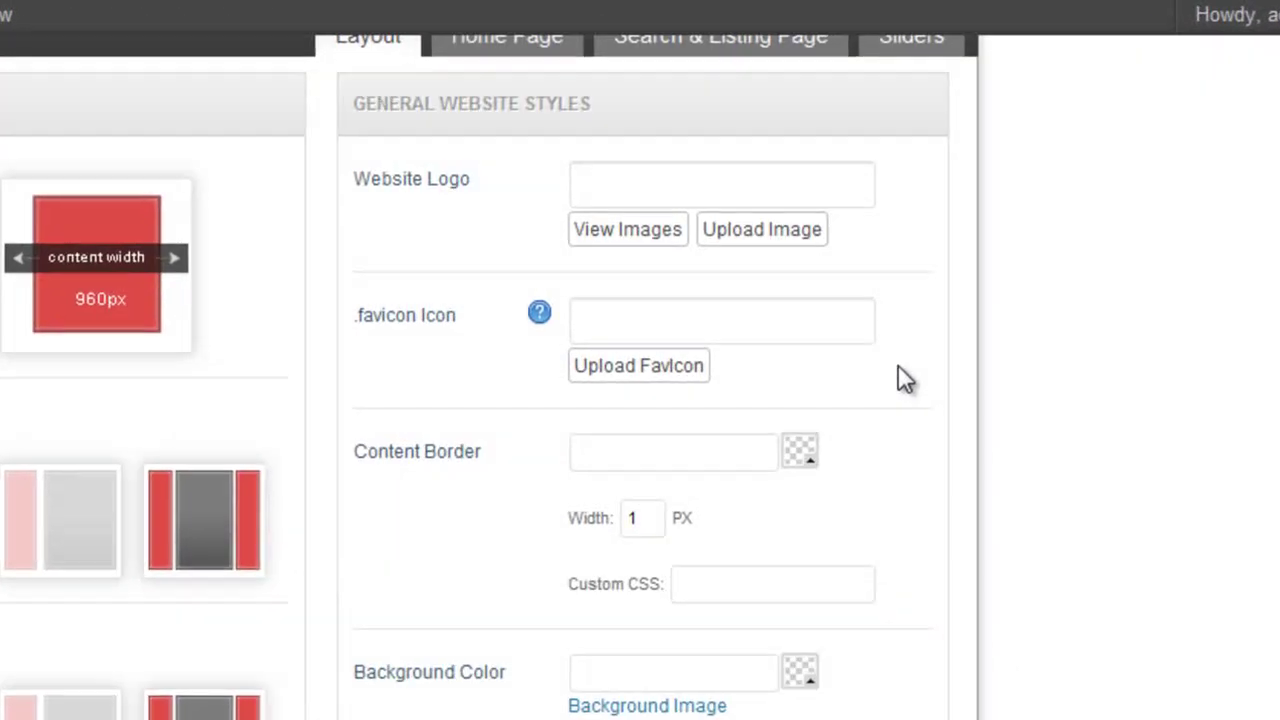
{"action": "scroll", "coordinate": [915, 360], "scroll_direction": "down", "scroll_amount": 2}
{"action": "scroll", "coordinate": [920, 345], "scroll_direction": "up", "scroll_amount": 2}
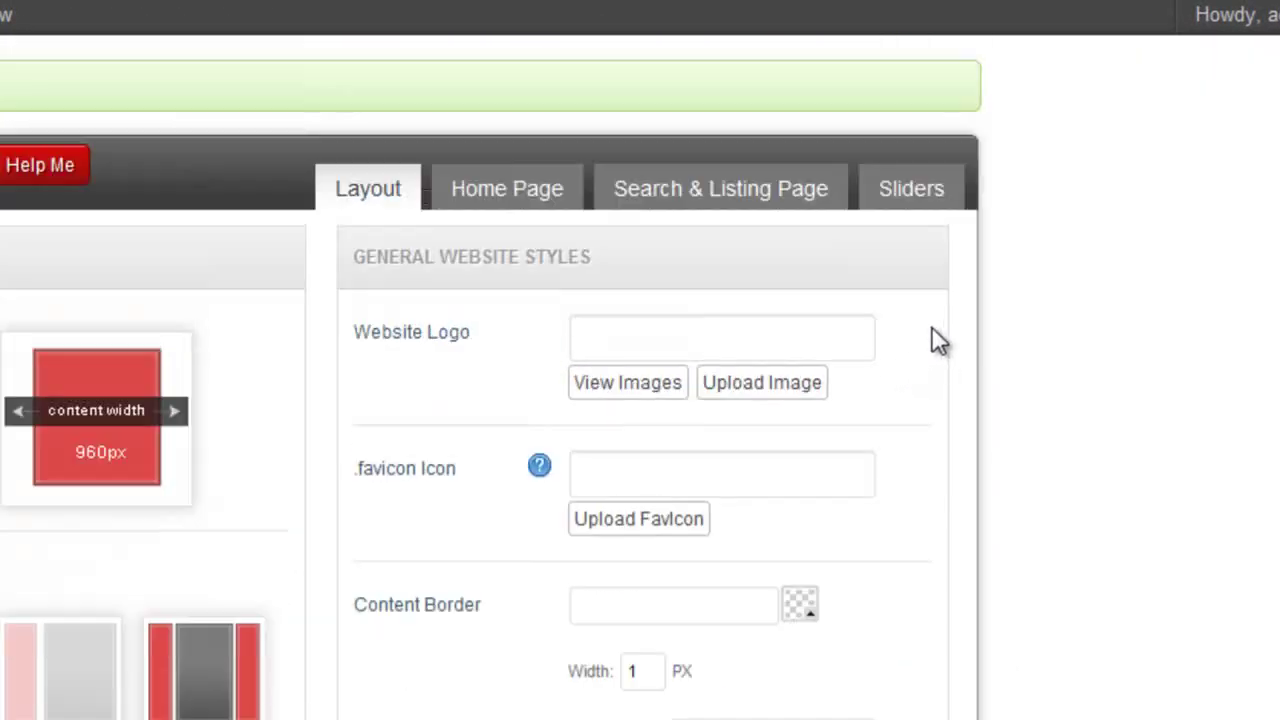
{"action": "scroll", "coordinate": [900, 340], "scroll_direction": "down", "scroll_amount": 2}
{"action": "left_click", "coordinate": [732, 179]}
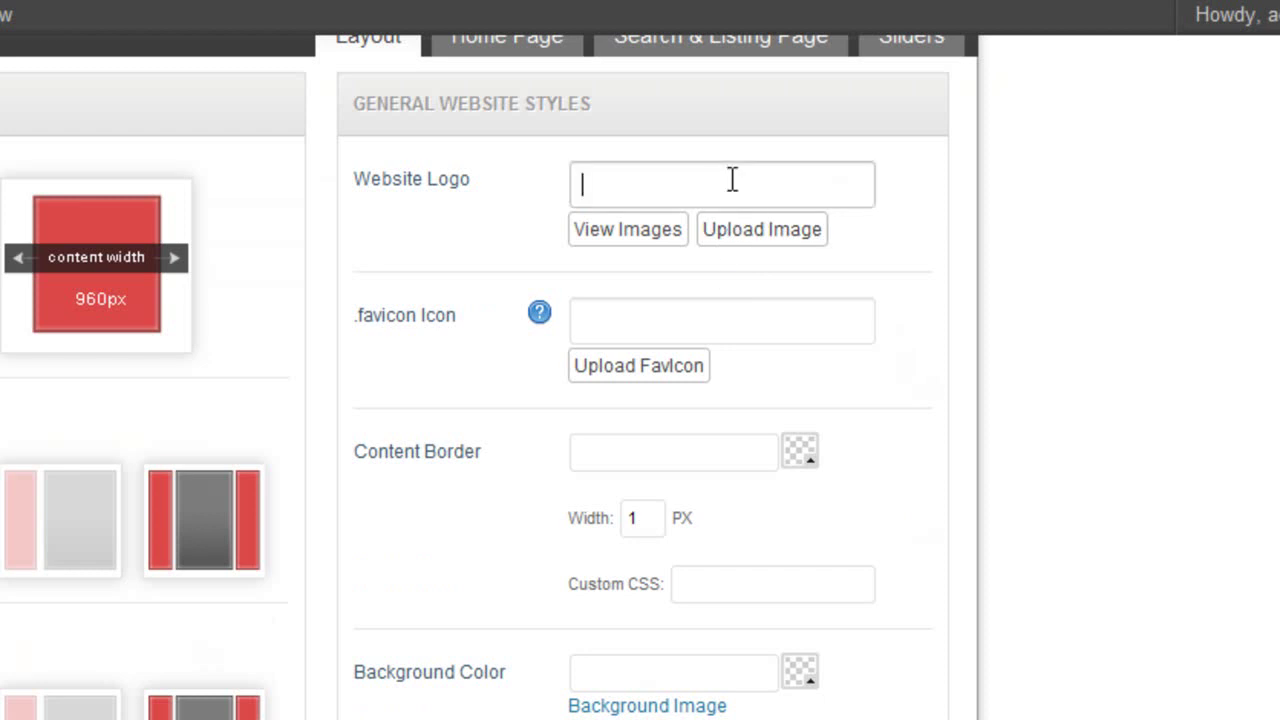
{"action": "left_click", "coordinate": [688, 328]}
{"action": "scroll", "coordinate": [1003, 398], "scroll_direction": "down", "scroll_amount": 2}
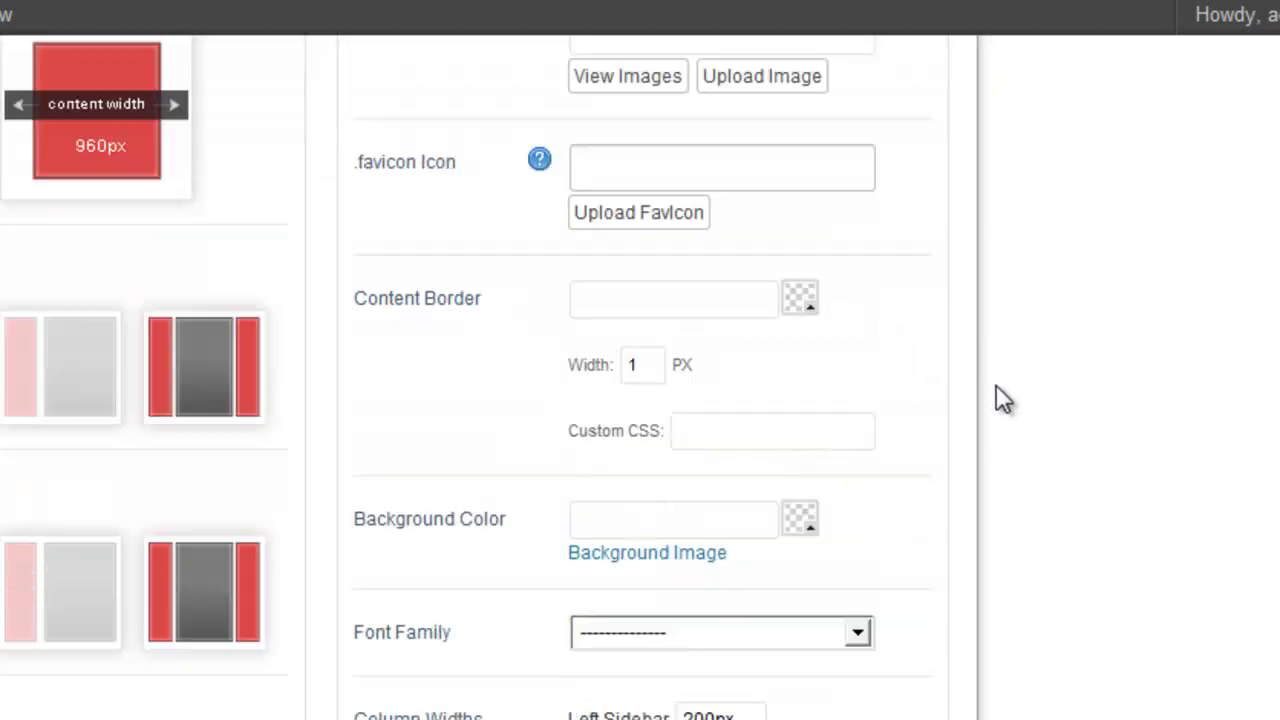
{"action": "scroll", "coordinate": [760, 320], "scroll_direction": "down", "scroll_amount": 2}
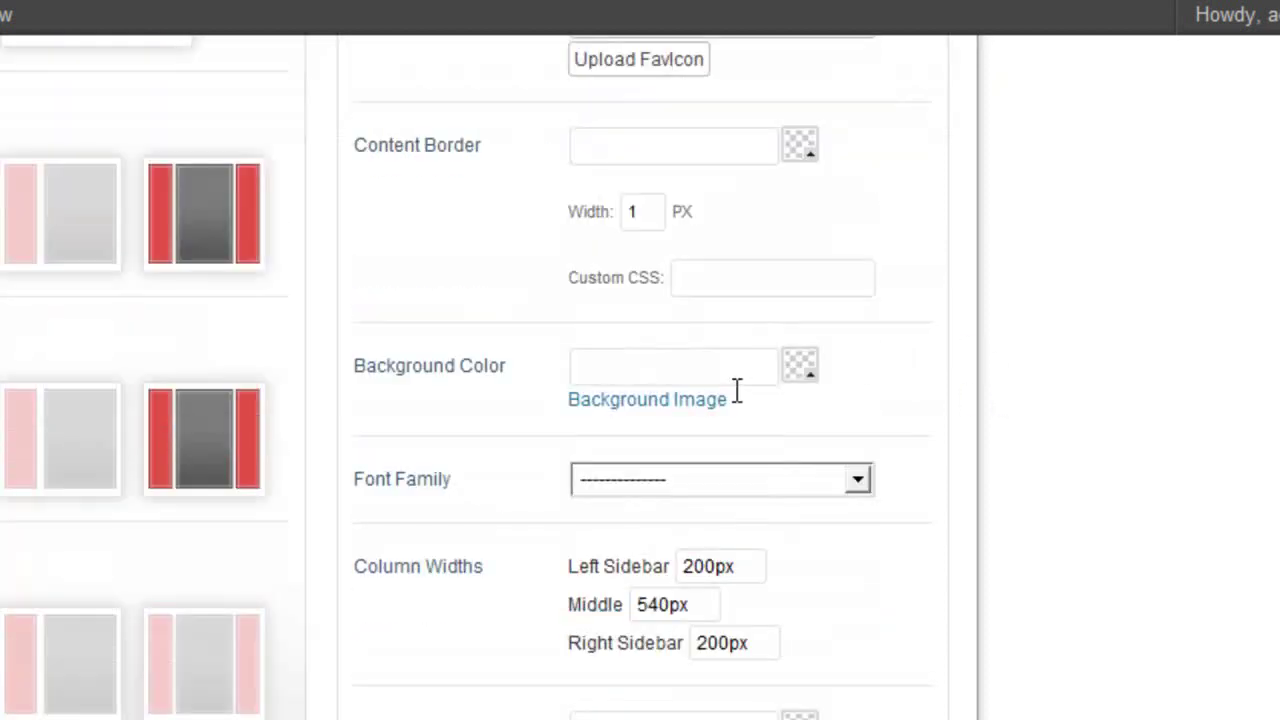
Set the page background colour to red (ff0000) and save the changes.
{"action": "left_click", "coordinate": [802, 390]}
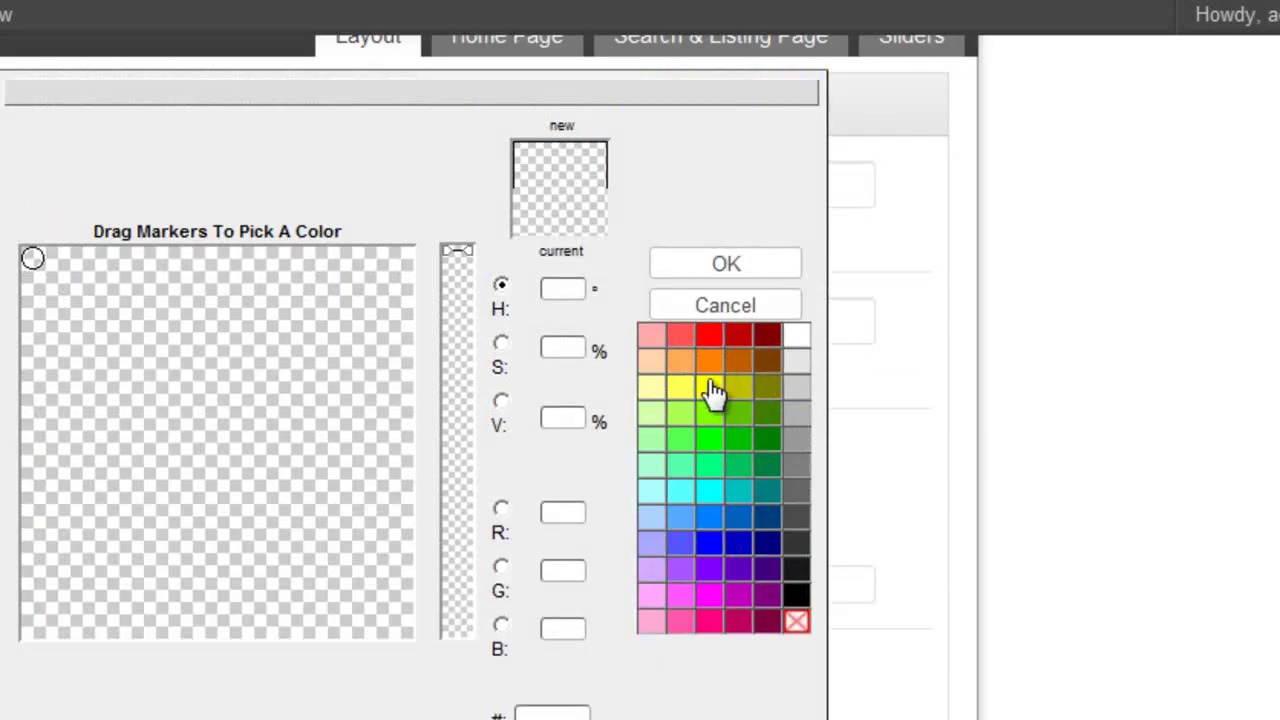
{"action": "left_click", "coordinate": [712, 336]}
{"action": "left_click", "coordinate": [745, 345]}
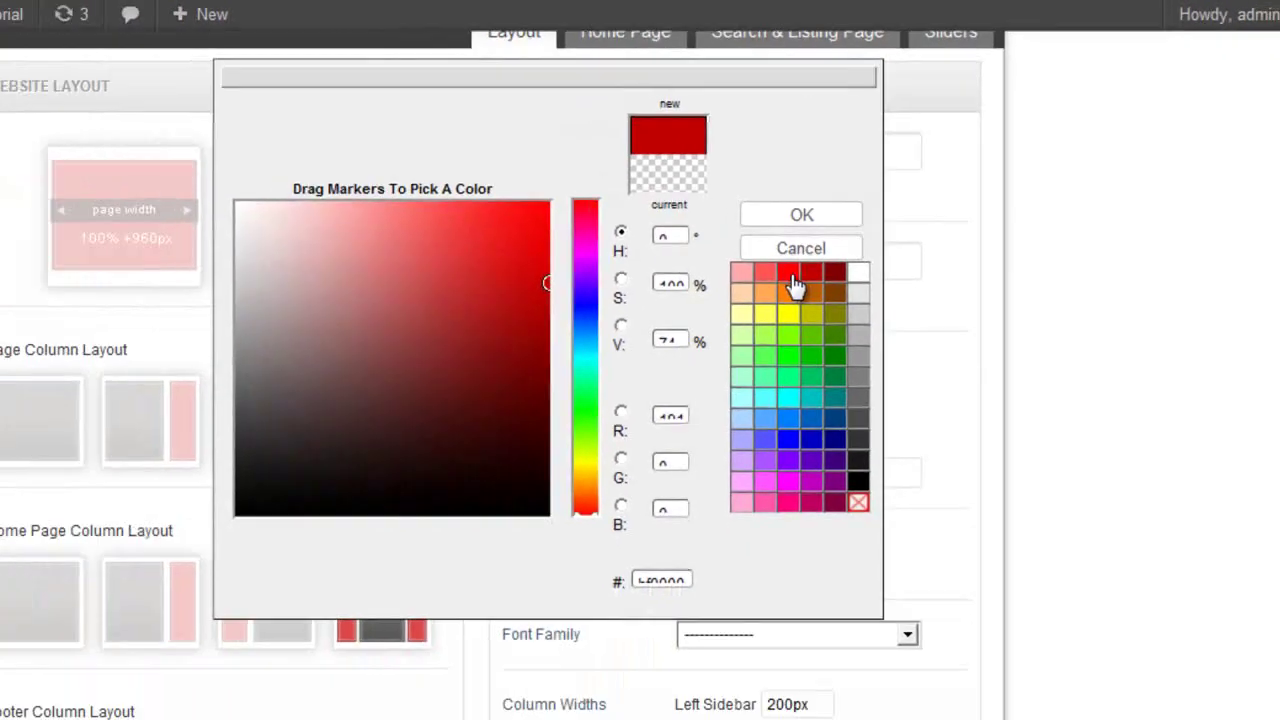
{"action": "left_click", "coordinate": [712, 336]}
{"action": "left_click", "coordinate": [726, 263]}
{"action": "scroll", "coordinate": [1003, 334], "scroll_direction": "down", "scroll_amount": 5}
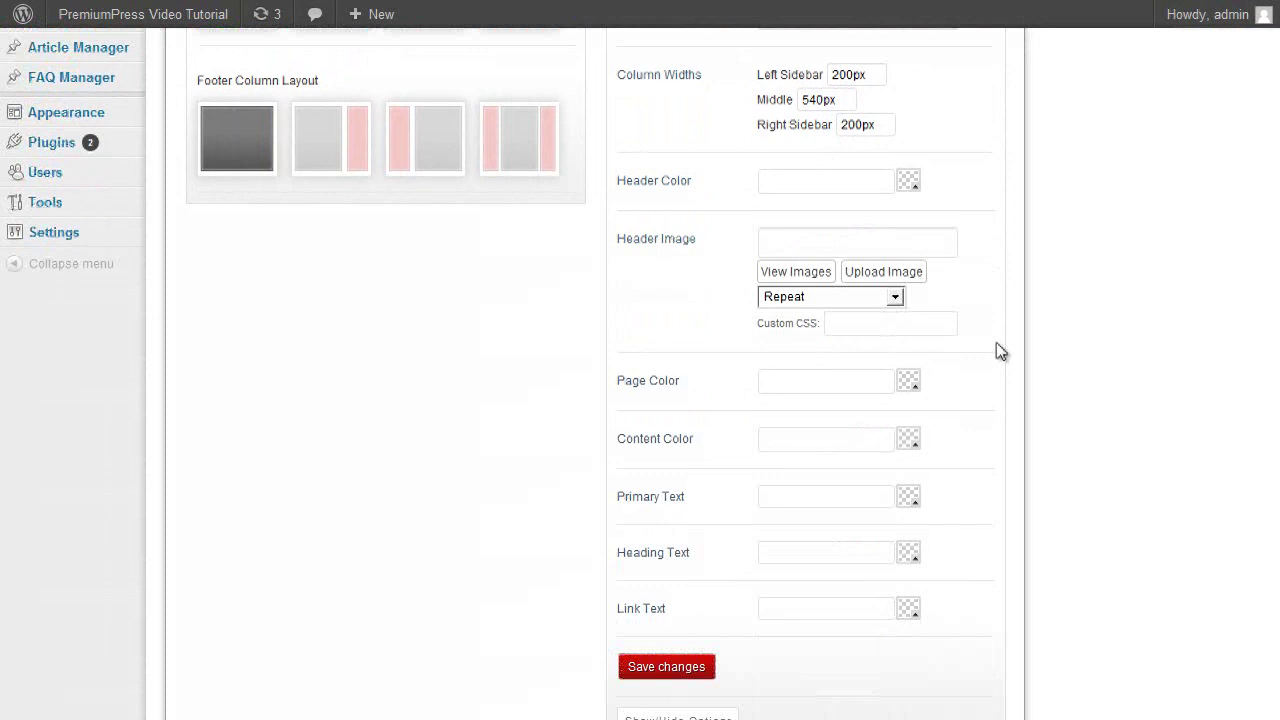
{"action": "left_click", "coordinate": [670, 667]}
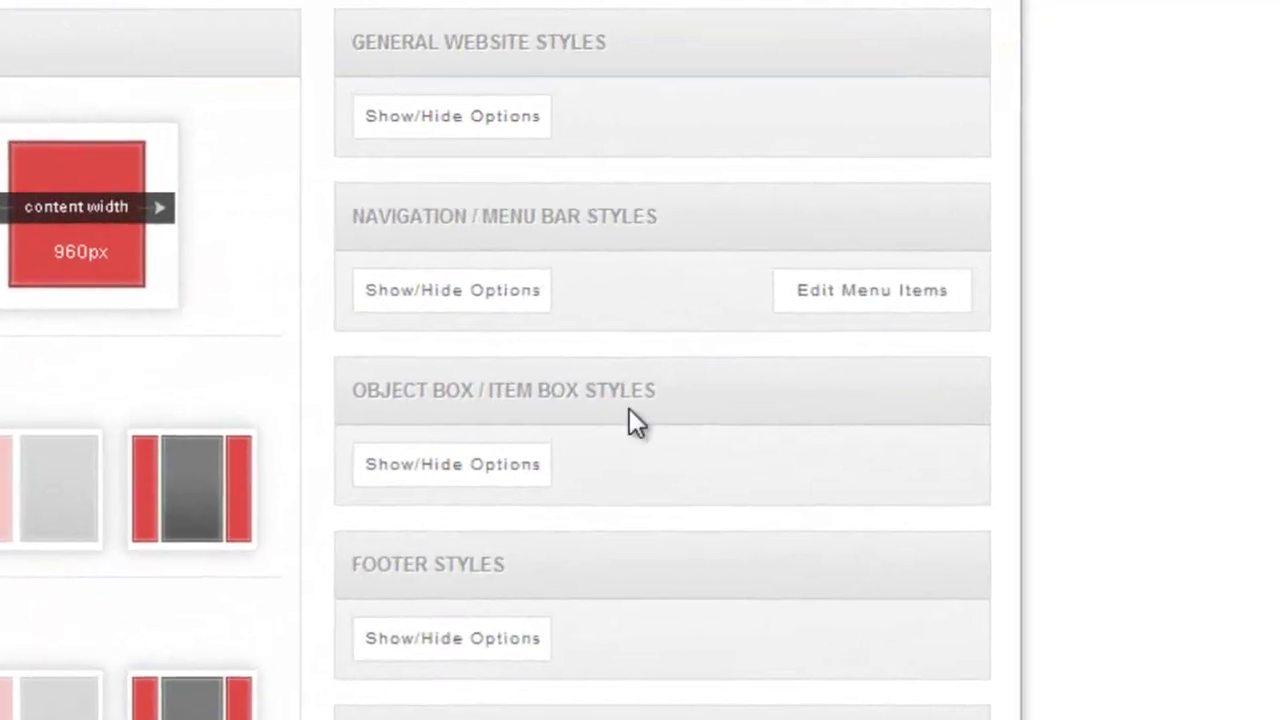
Set the Navigation/Menu Bar background colours to red and dark red.
{"action": "left_click", "coordinate": [510, 290]}
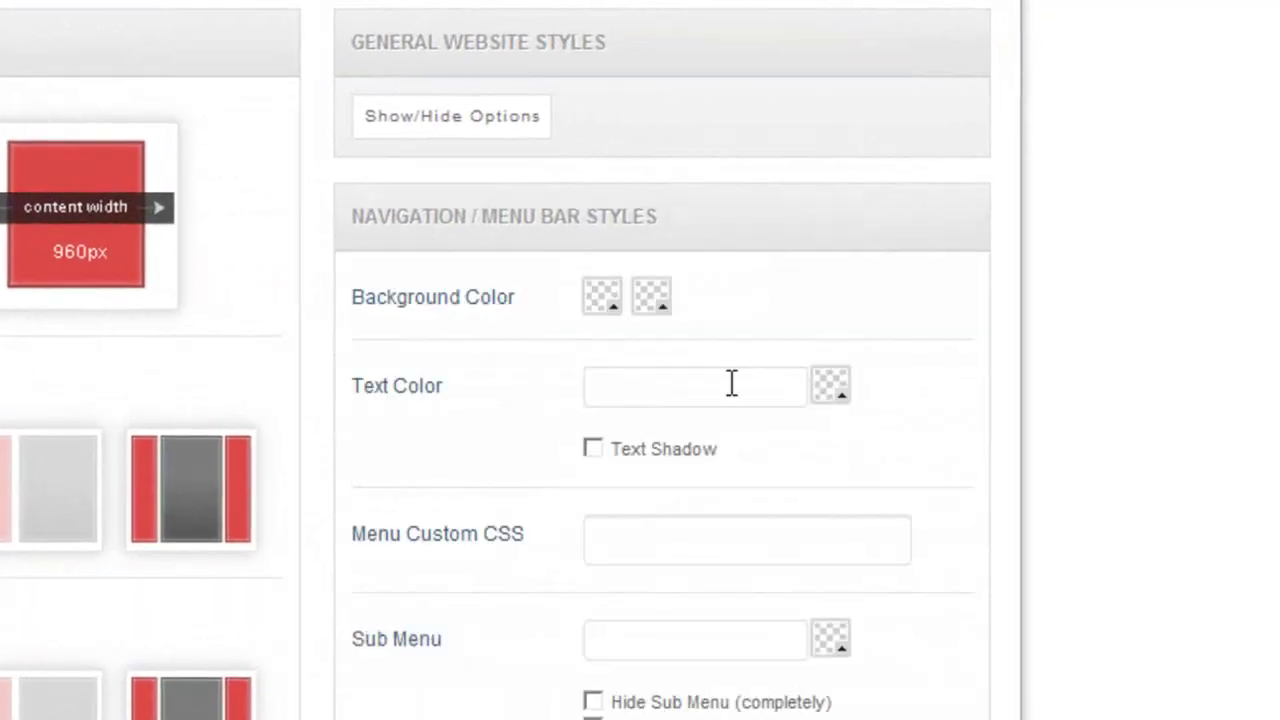
{"action": "left_click", "coordinate": [604, 298]}
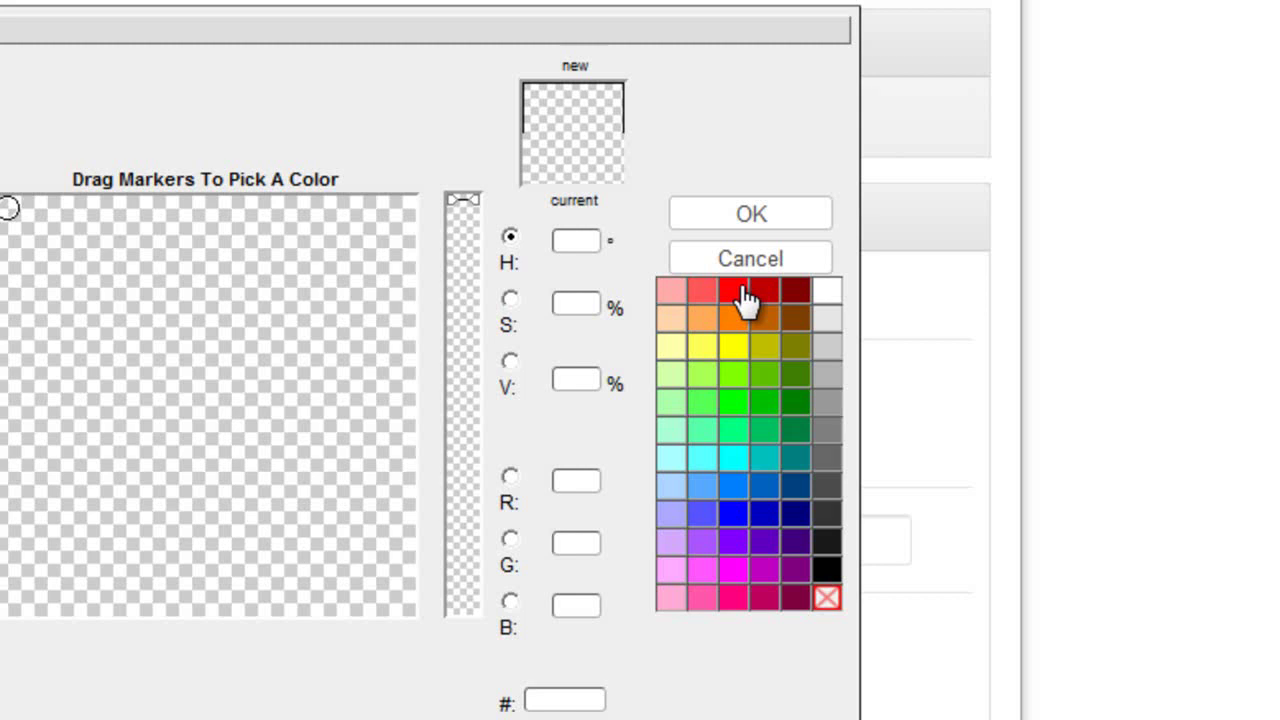
{"action": "left_click", "coordinate": [745, 298]}
{"action": "left_click", "coordinate": [723, 282]}
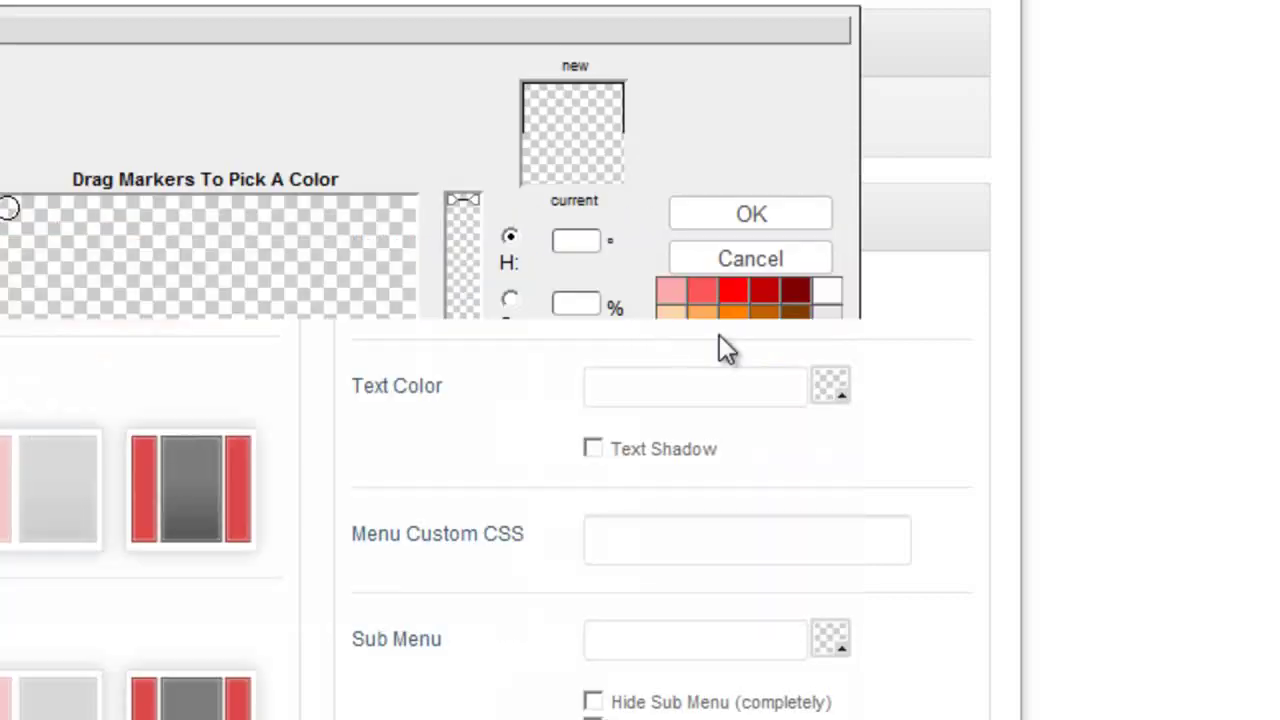
{"action": "left_click", "coordinate": [794, 290]}
{"action": "left_click", "coordinate": [785, 222]}
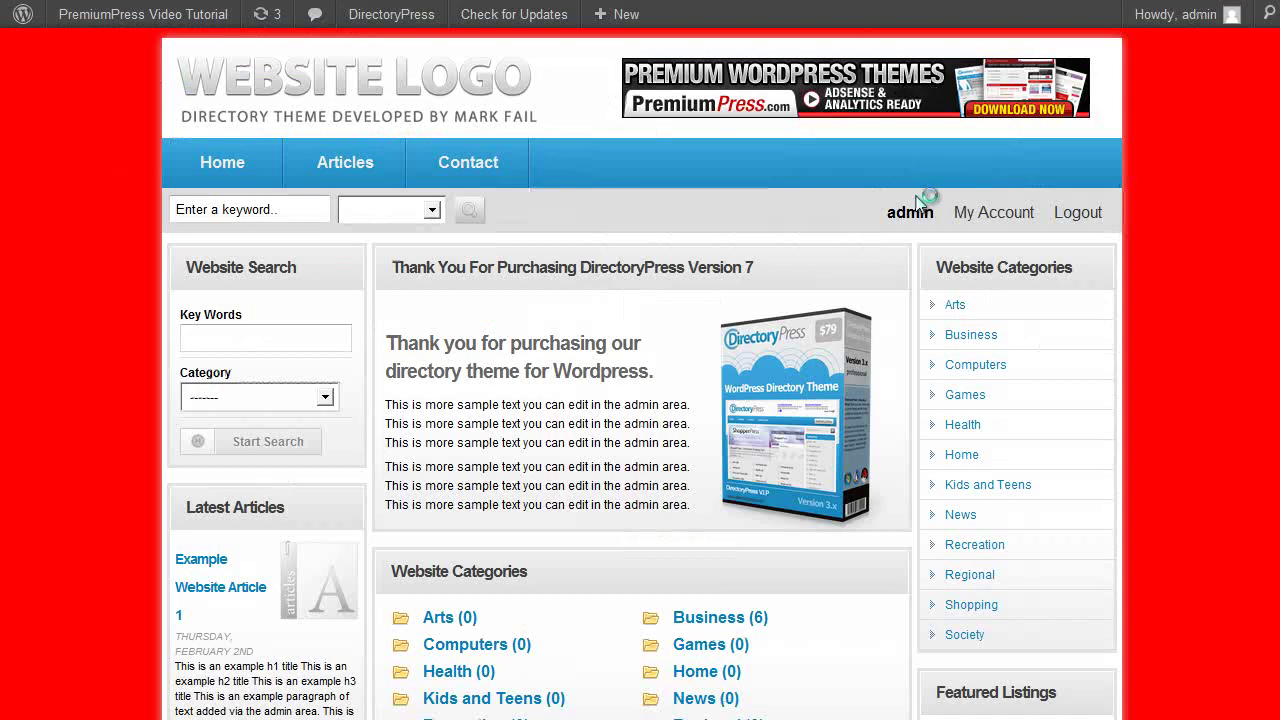
{"action": "scroll", "coordinate": [663, 230], "scroll_direction": "down", "scroll_amount": 1}
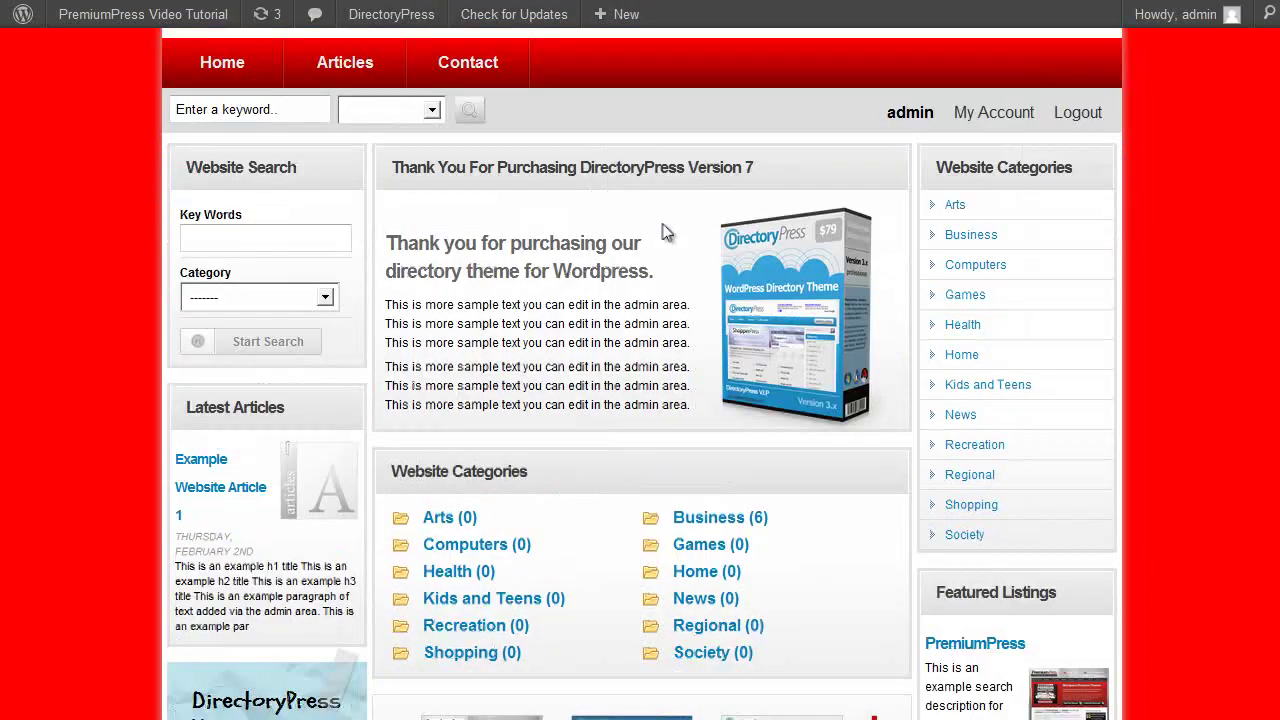
{"action": "scroll", "coordinate": [663, 230], "scroll_direction": "up", "scroll_amount": 1}
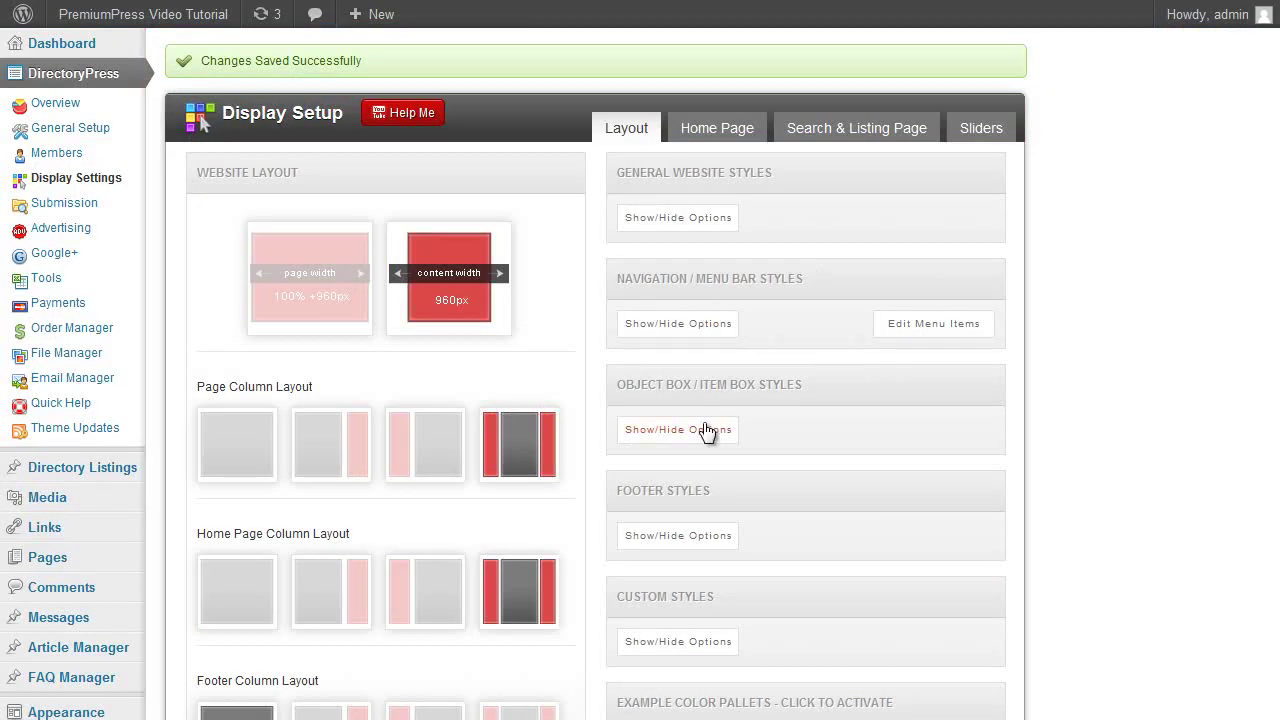
Give the object boxes a red border and a pale pink background.
{"action": "left_click", "coordinate": [706, 430]}
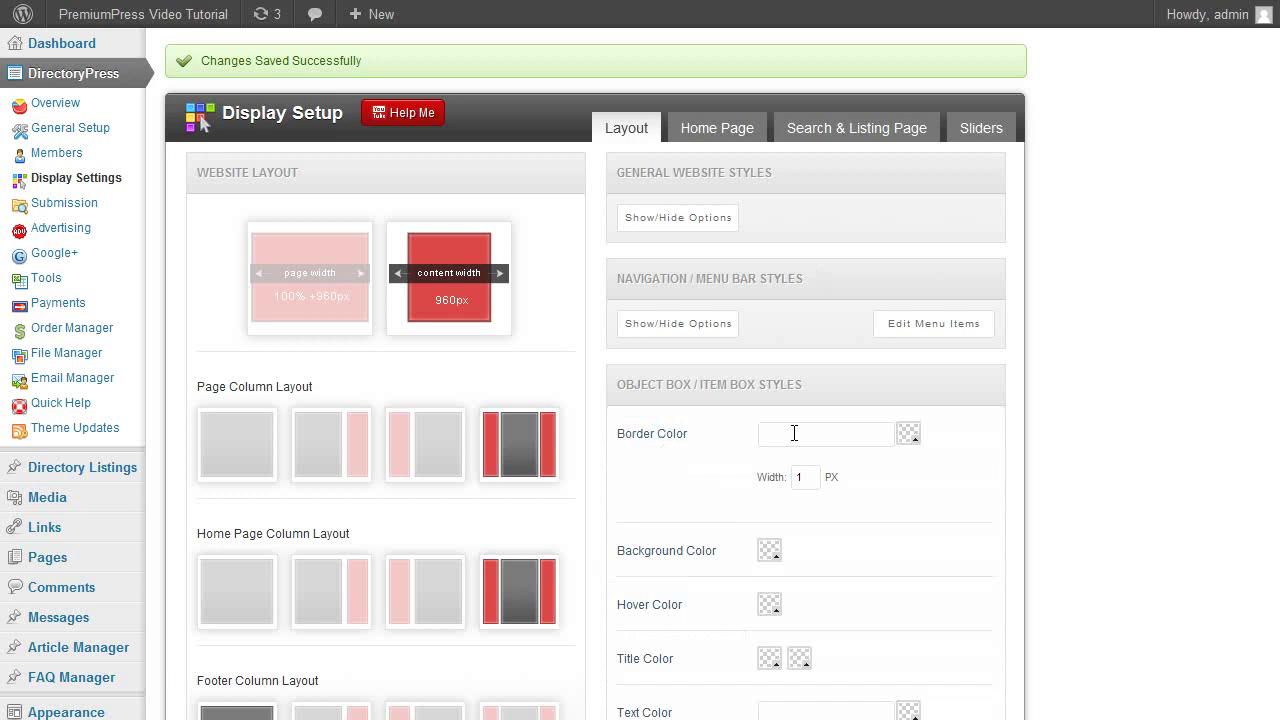
{"action": "scroll", "coordinate": [800, 420], "scroll_direction": "down", "scroll_amount": 1}
{"action": "left_click", "coordinate": [906, 347]}
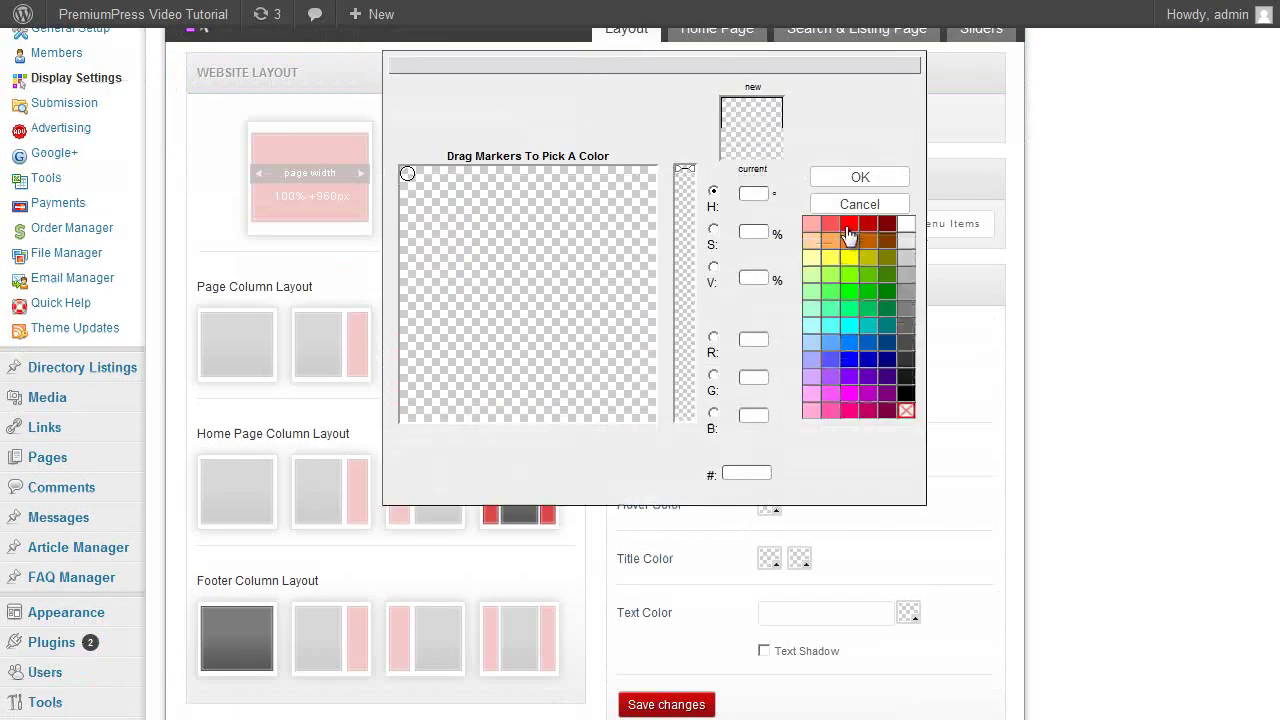
{"action": "left_click", "coordinate": [848, 222]}
{"action": "left_click", "coordinate": [857, 177]}
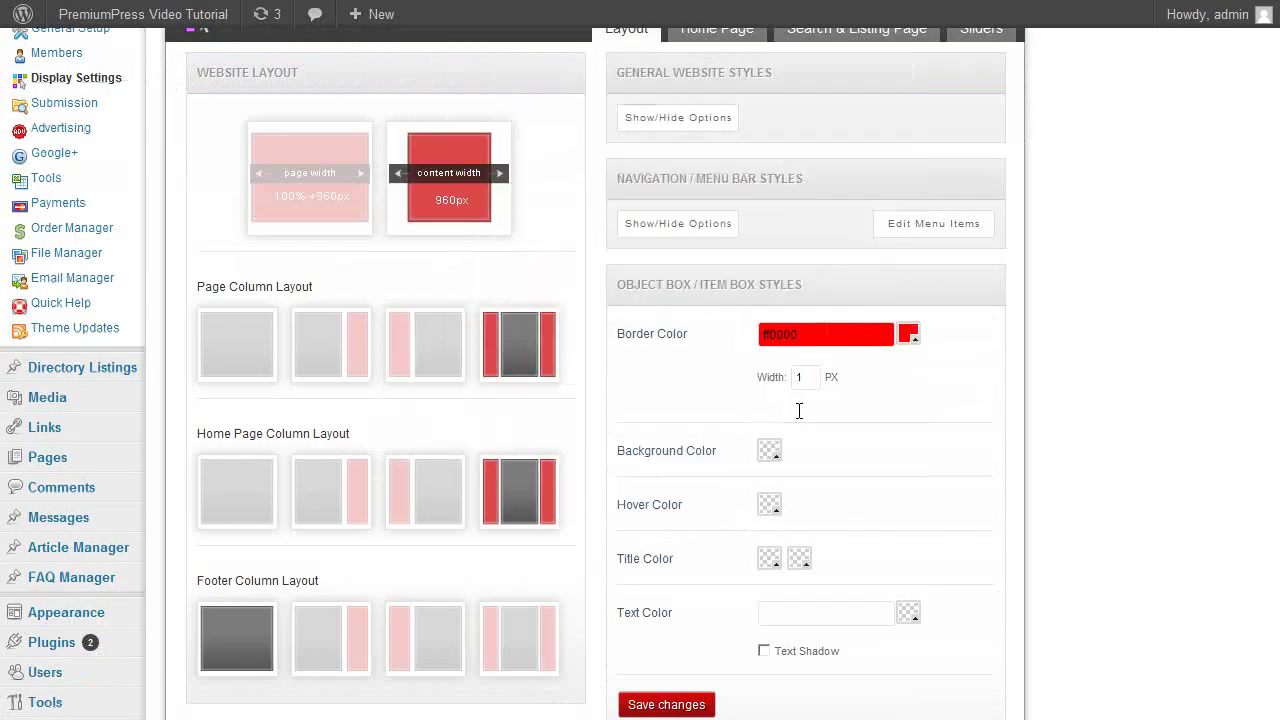
{"action": "left_click", "coordinate": [772, 456]}
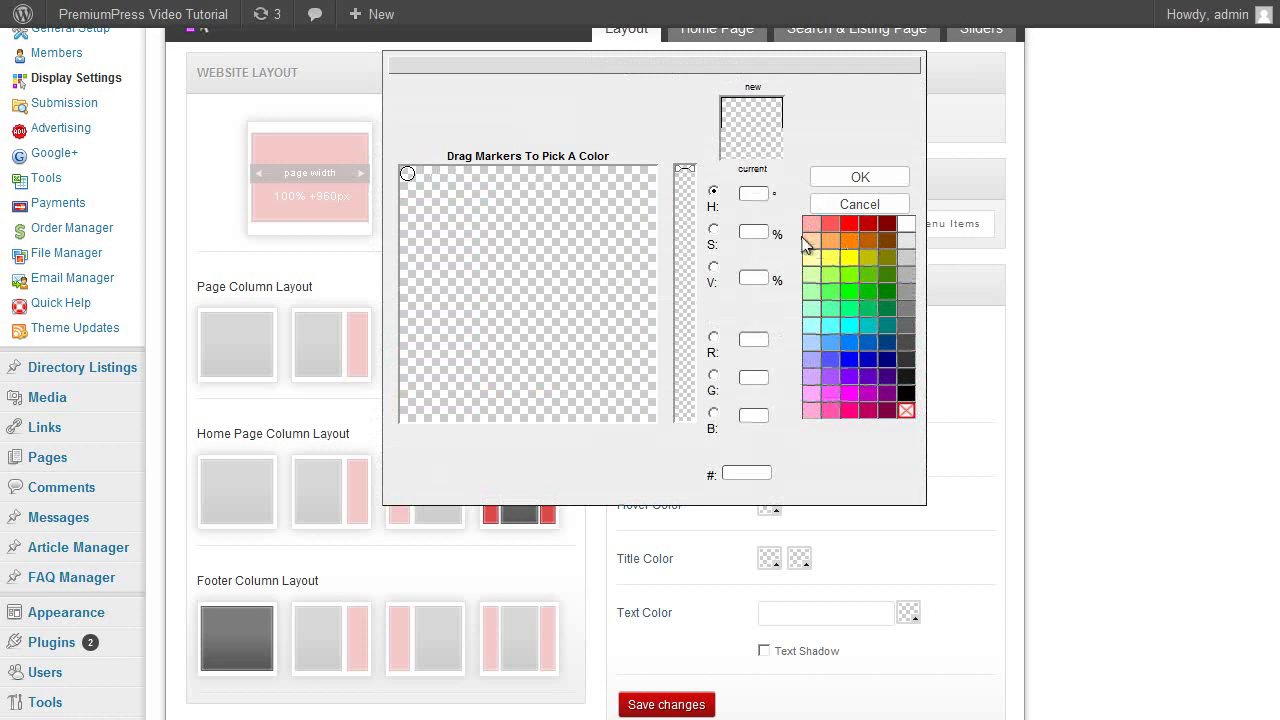
{"action": "left_click", "coordinate": [446, 166]}
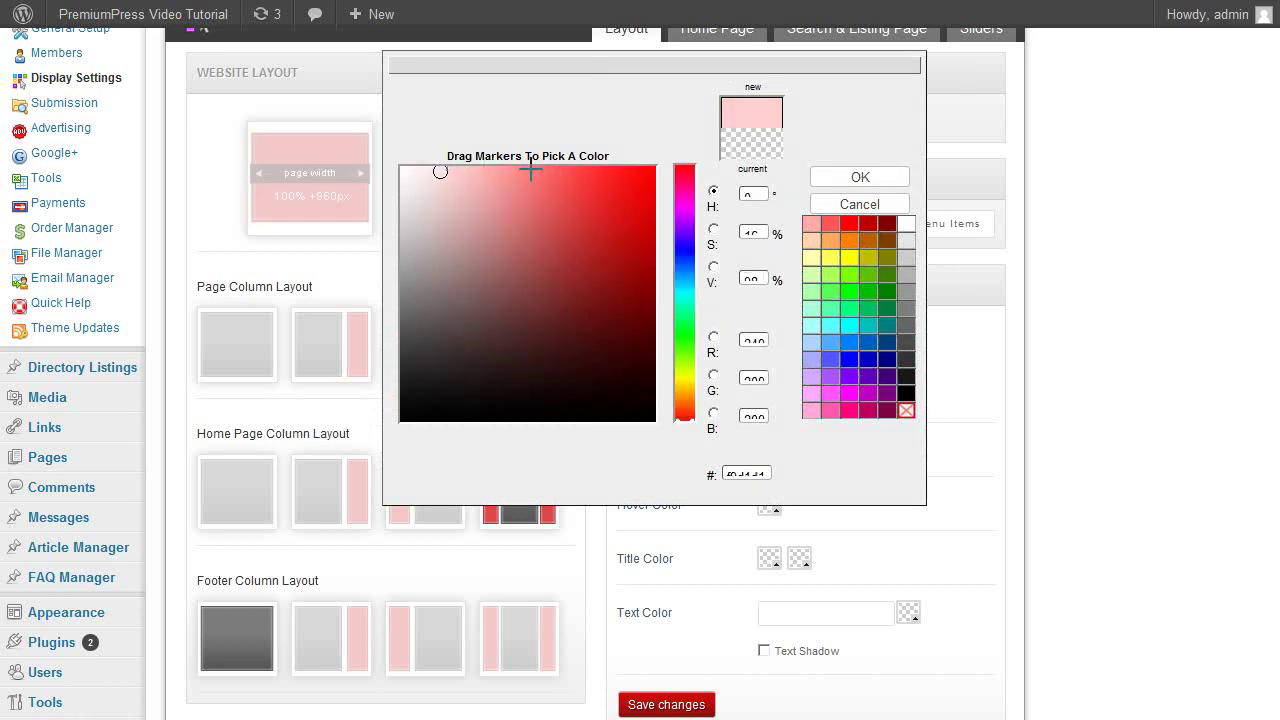
{"action": "left_click", "coordinate": [825, 179]}
Set the object box title colours to red and dark red.
{"action": "left_click", "coordinate": [772, 564]}
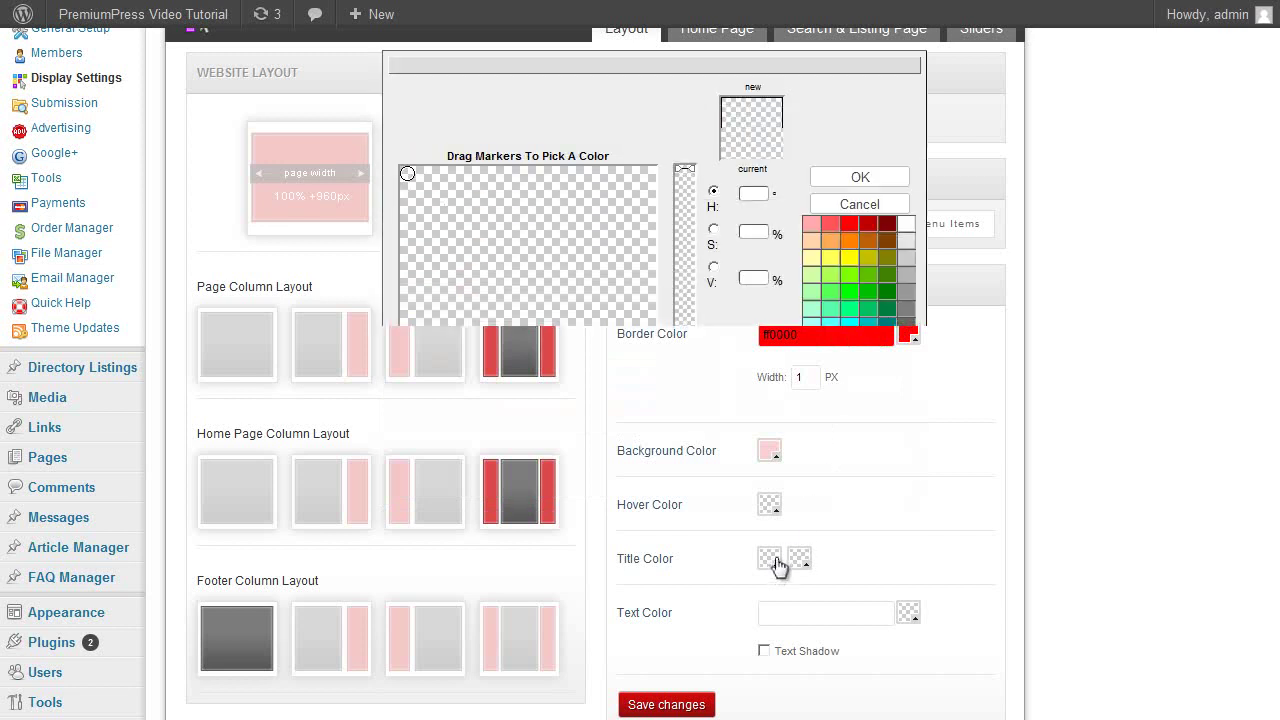
{"action": "left_click", "coordinate": [854, 205]}
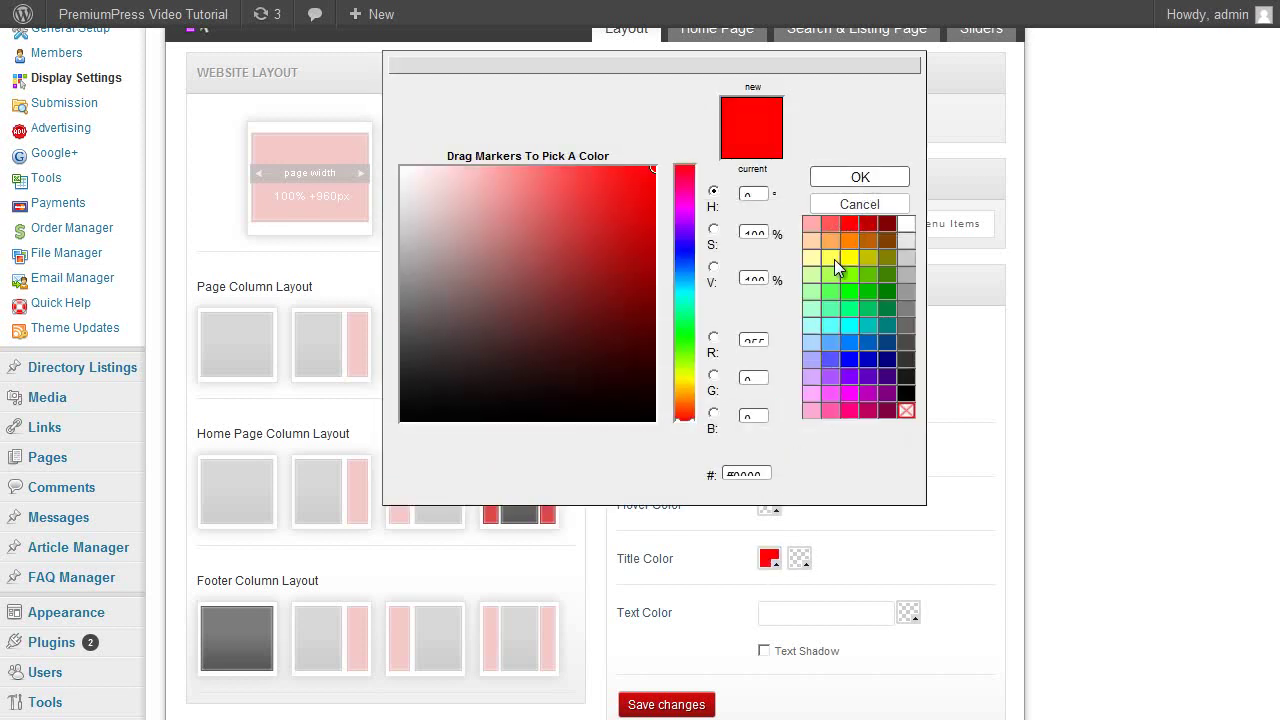
{"action": "left_click", "coordinate": [799, 558]}
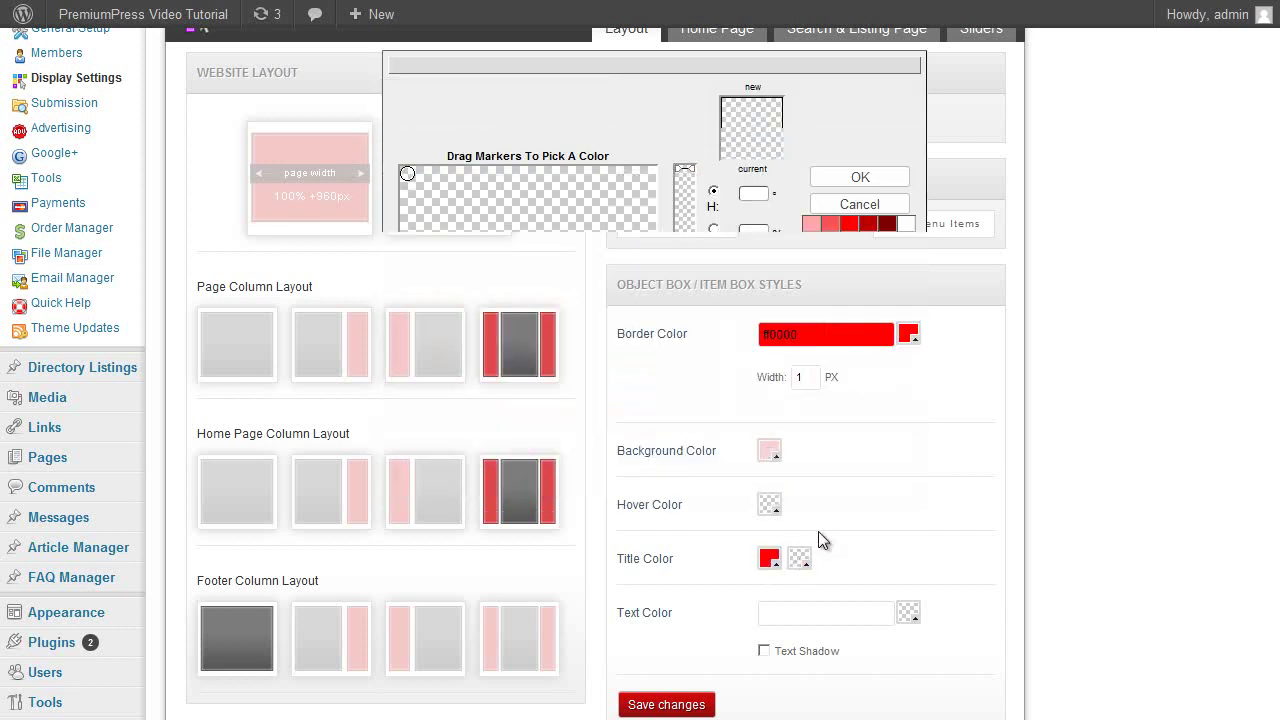
{"action": "left_click", "coordinate": [887, 222]}
{"action": "left_click", "coordinate": [880, 178]}
Make the object box text white, save, and preview the live site.
{"action": "scroll", "coordinate": [893, 507], "scroll_direction": "down", "scroll_amount": 1}
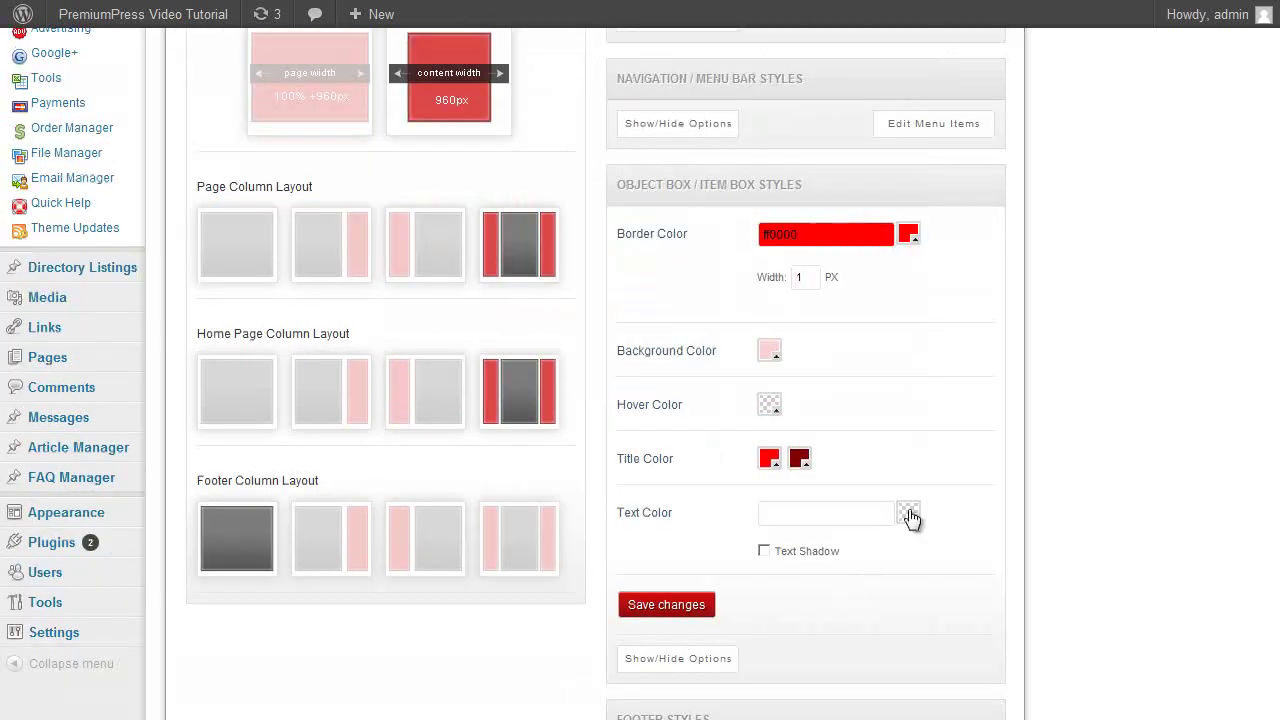
{"action": "left_click", "coordinate": [908, 514]}
{"action": "left_click", "coordinate": [903, 124]}
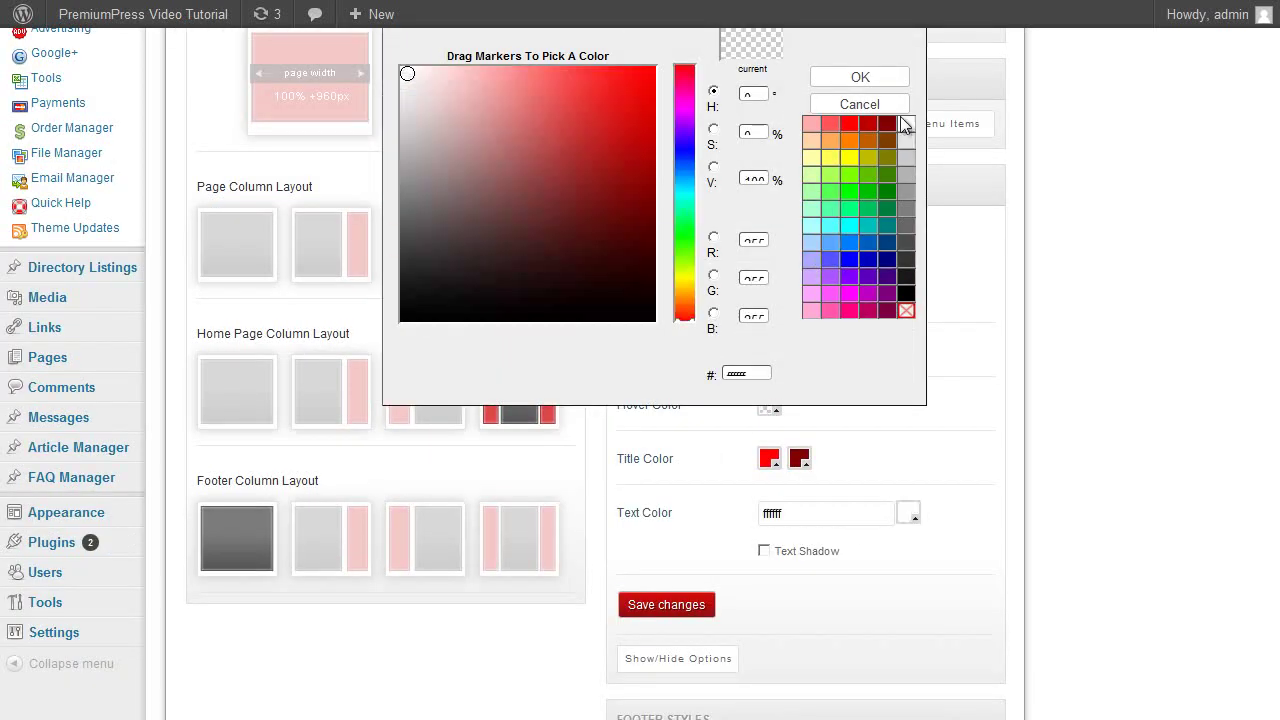
{"action": "left_click", "coordinate": [884, 80]}
{"action": "left_click", "coordinate": [690, 603]}
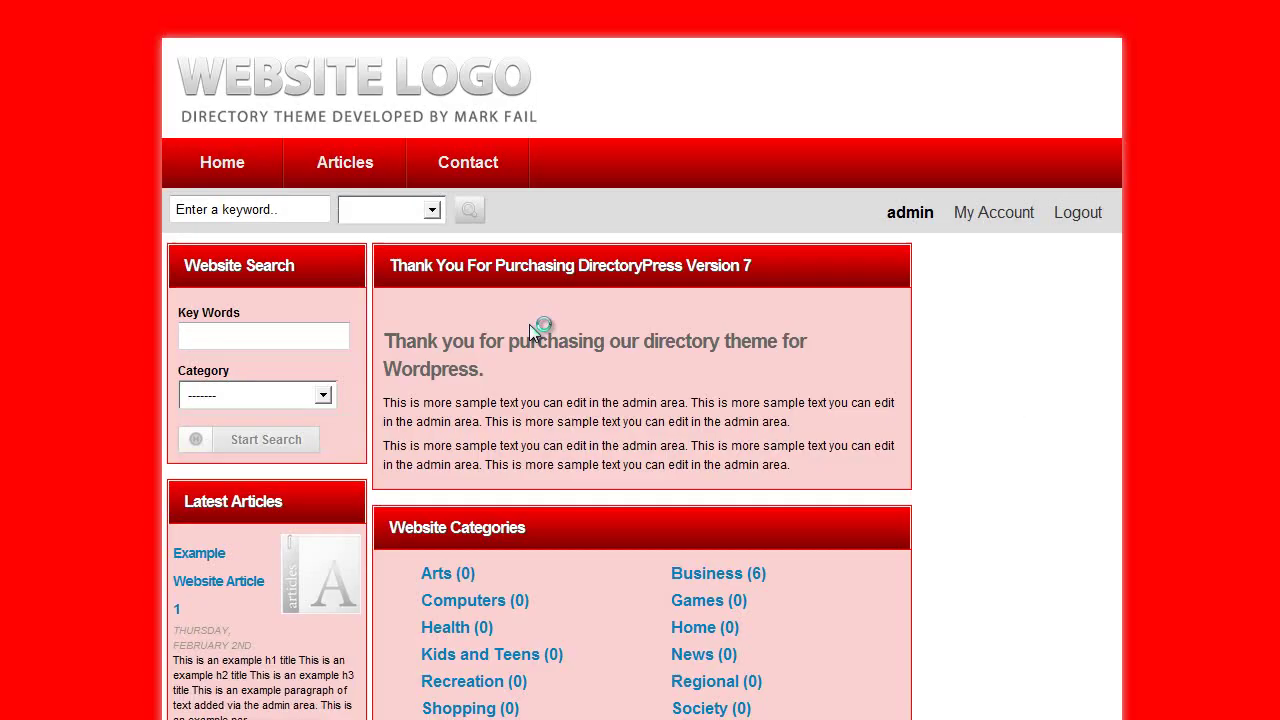
{"action": "scroll", "coordinate": [773, 274], "scroll_direction": "down", "scroll_amount": 3}
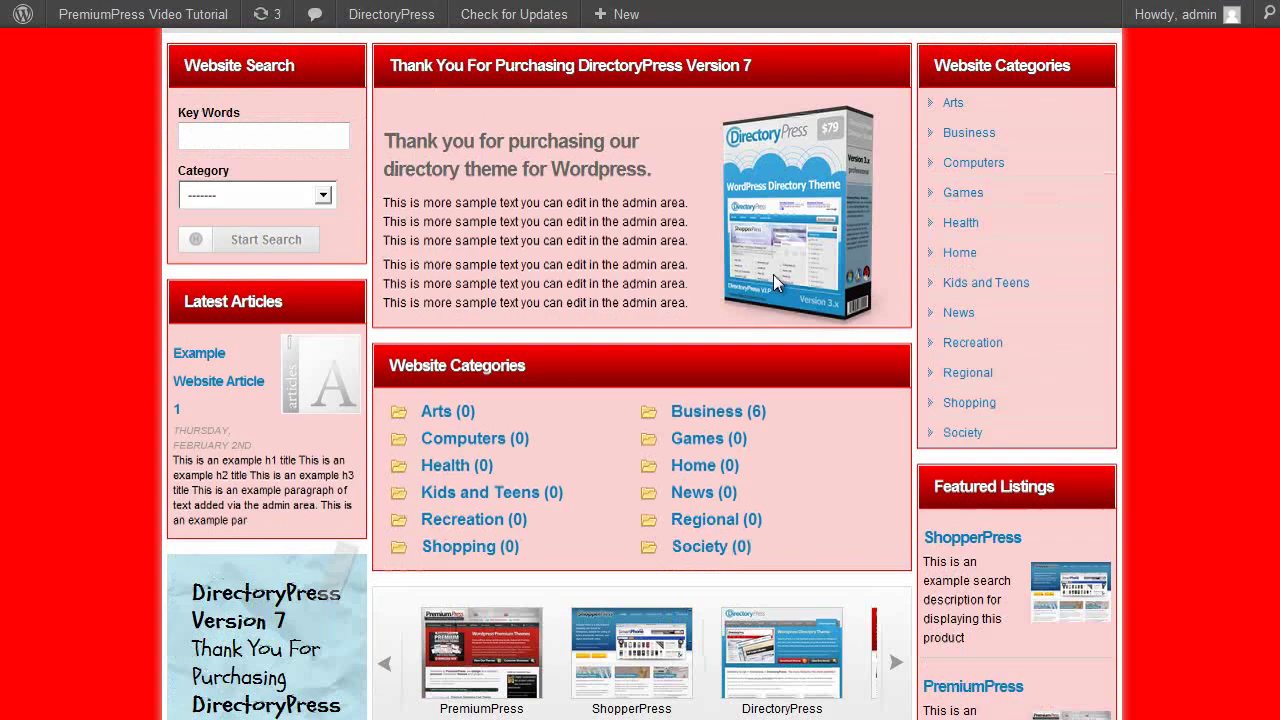
{"action": "scroll", "coordinate": [514, 243], "scroll_direction": "up", "scroll_amount": 3}
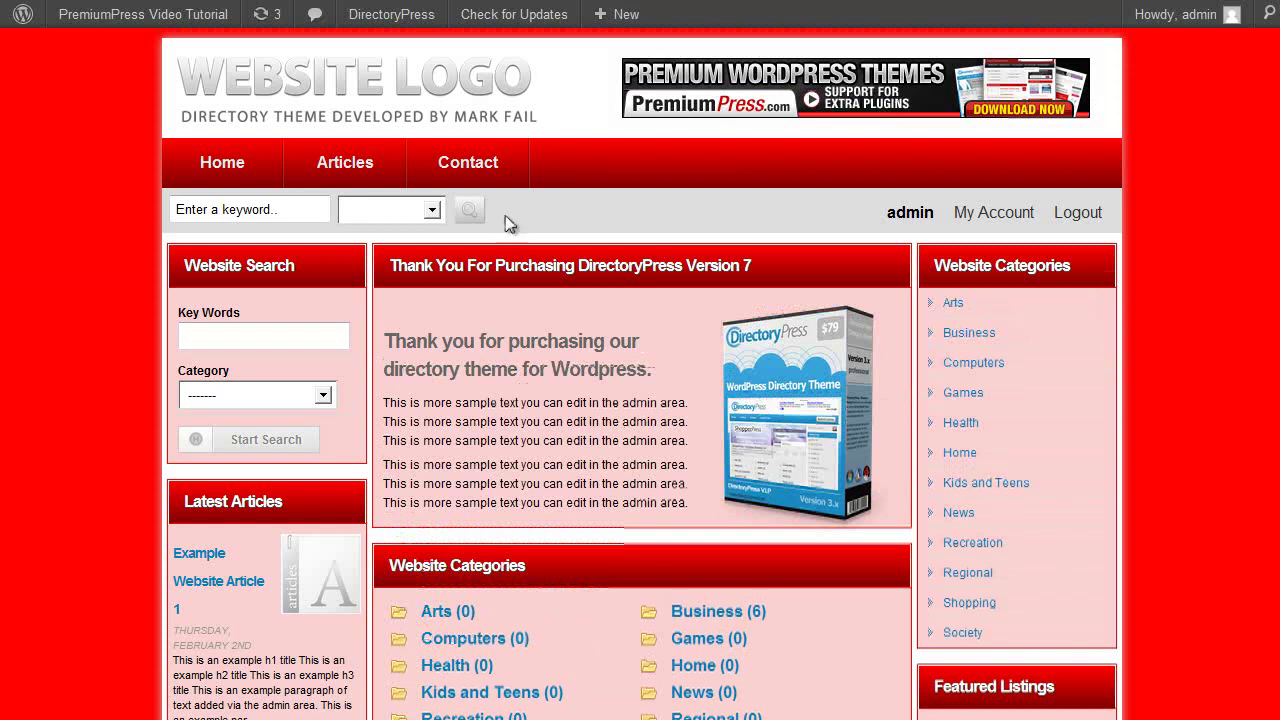
Back in the general website styles, set the Link Text colour to dark red (7f0000).
{"action": "scroll", "coordinate": [463, 348], "scroll_direction": "down", "scroll_amount": 1}
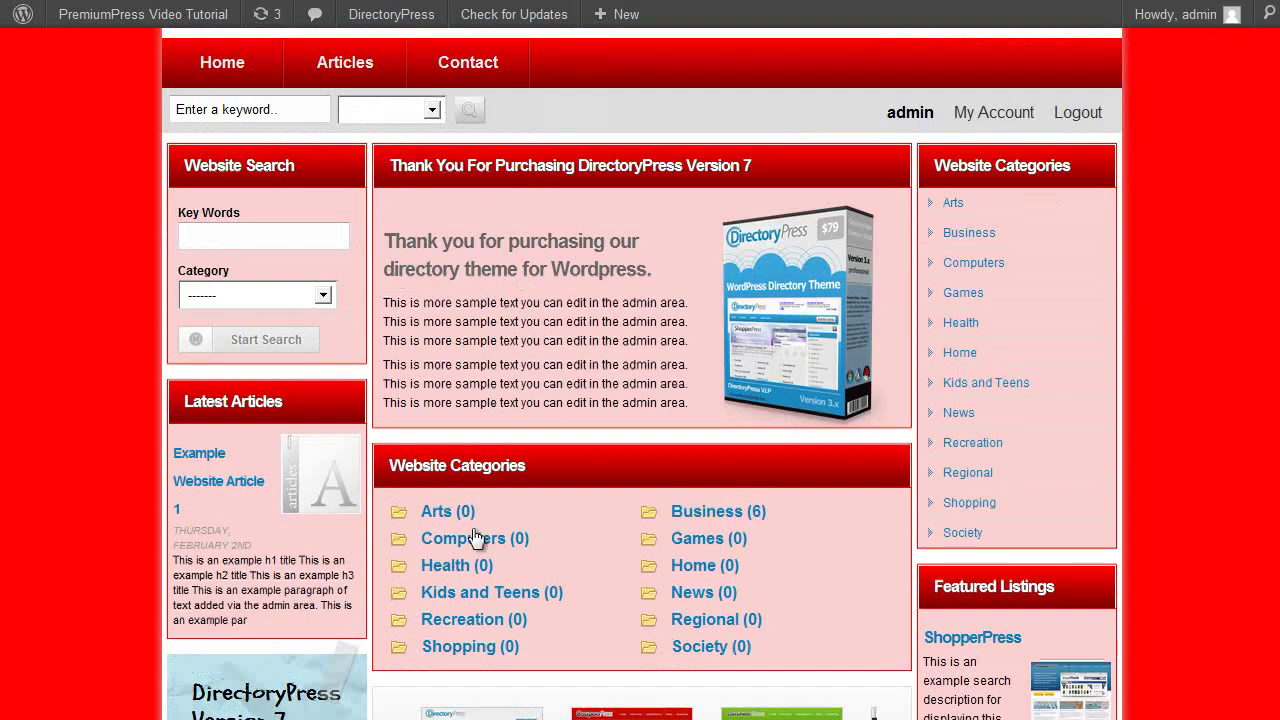
{"action": "key", "text": "ctrl+w"}
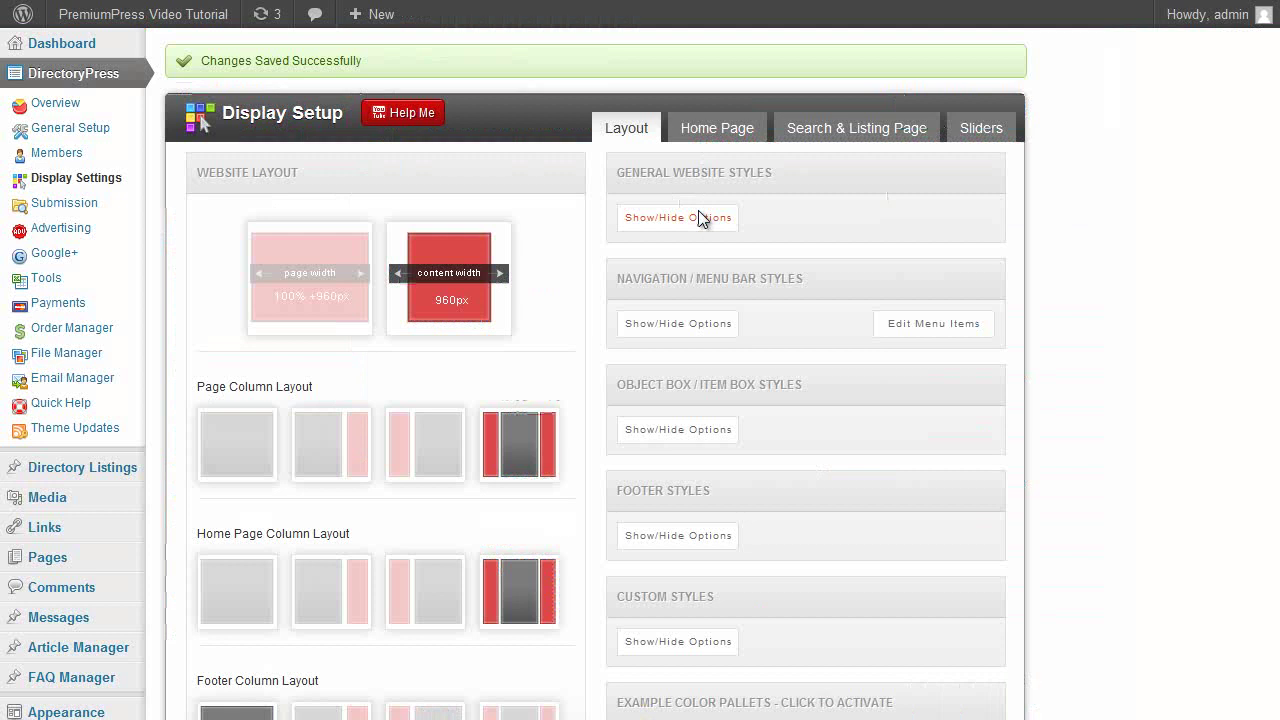
{"action": "left_click", "coordinate": [700, 218]}
{"action": "scroll", "coordinate": [840, 360], "scroll_direction": "down", "scroll_amount": 7}
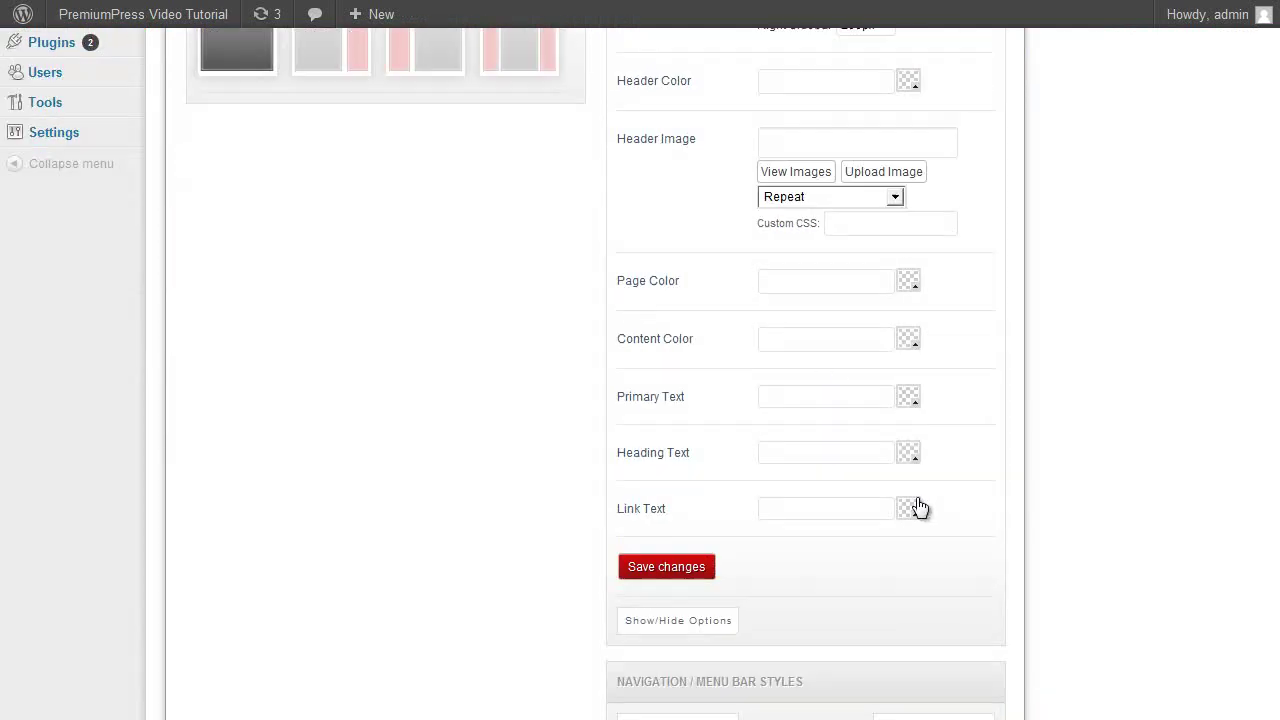
{"action": "left_click", "coordinate": [912, 509]}
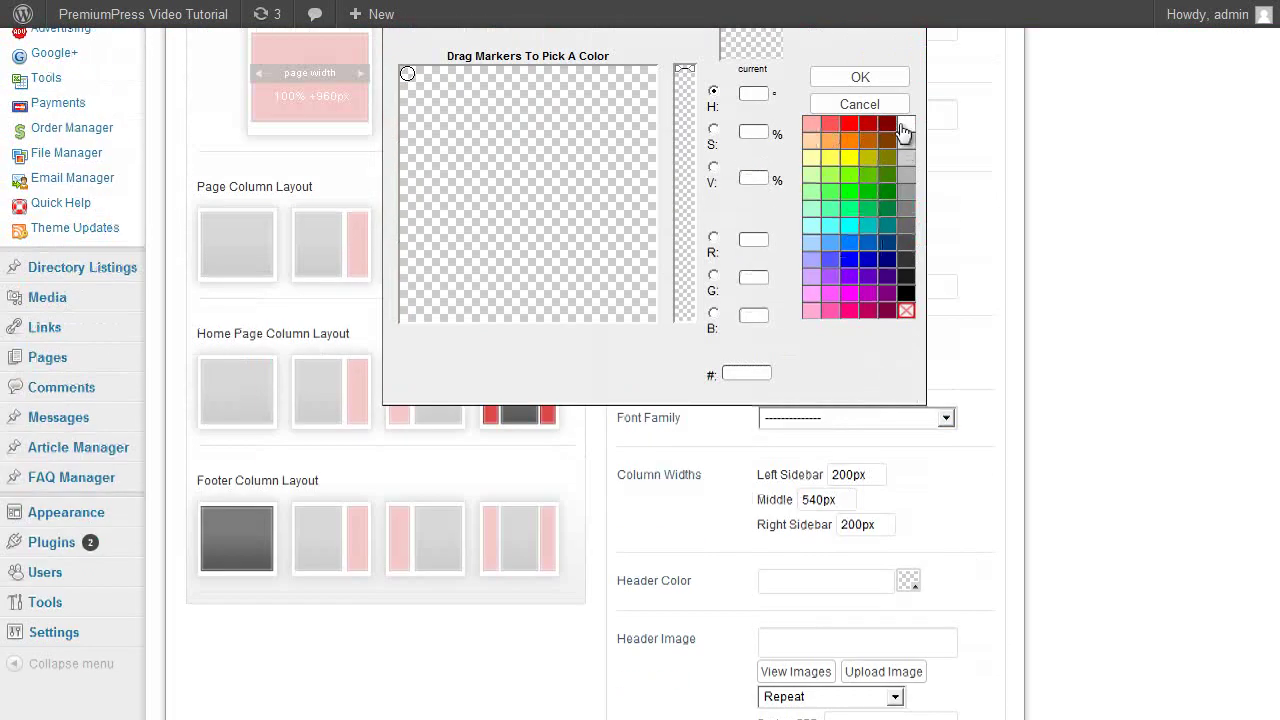
{"action": "left_click", "coordinate": [888, 123]}
{"action": "left_click", "coordinate": [882, 80]}
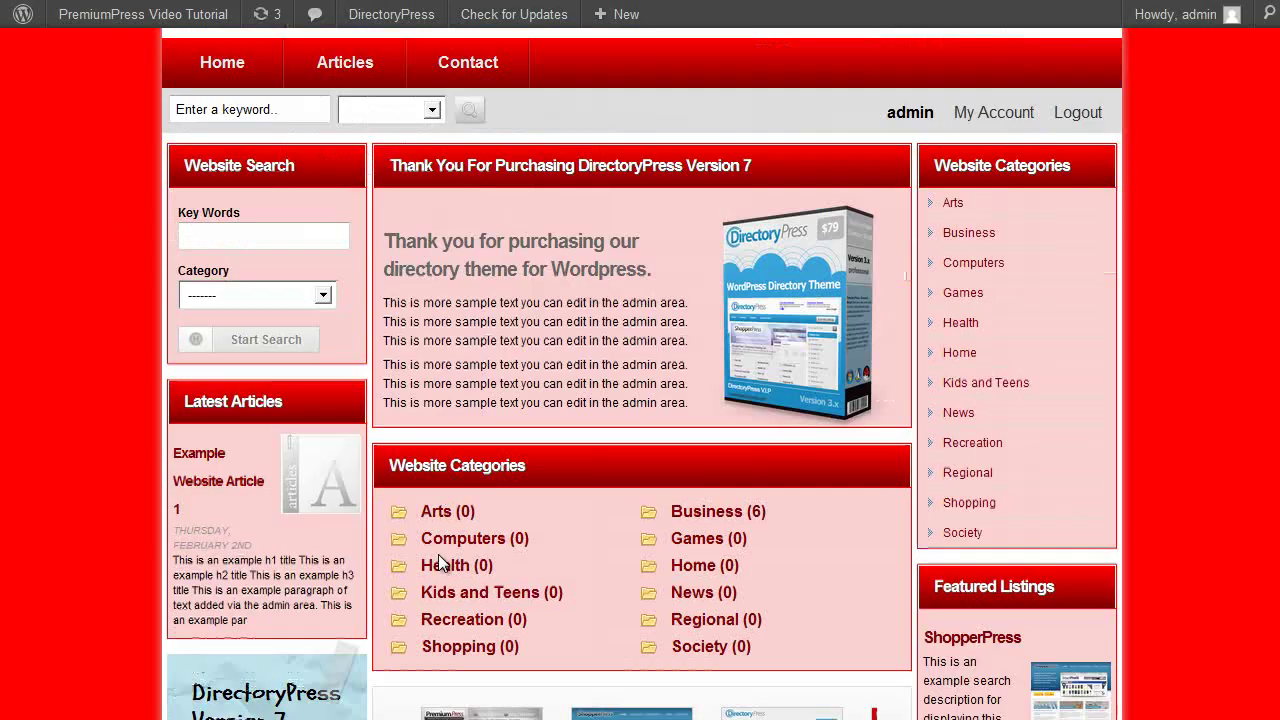
{"action": "scroll", "coordinate": [700, 480], "scroll_direction": "down", "scroll_amount": 2}
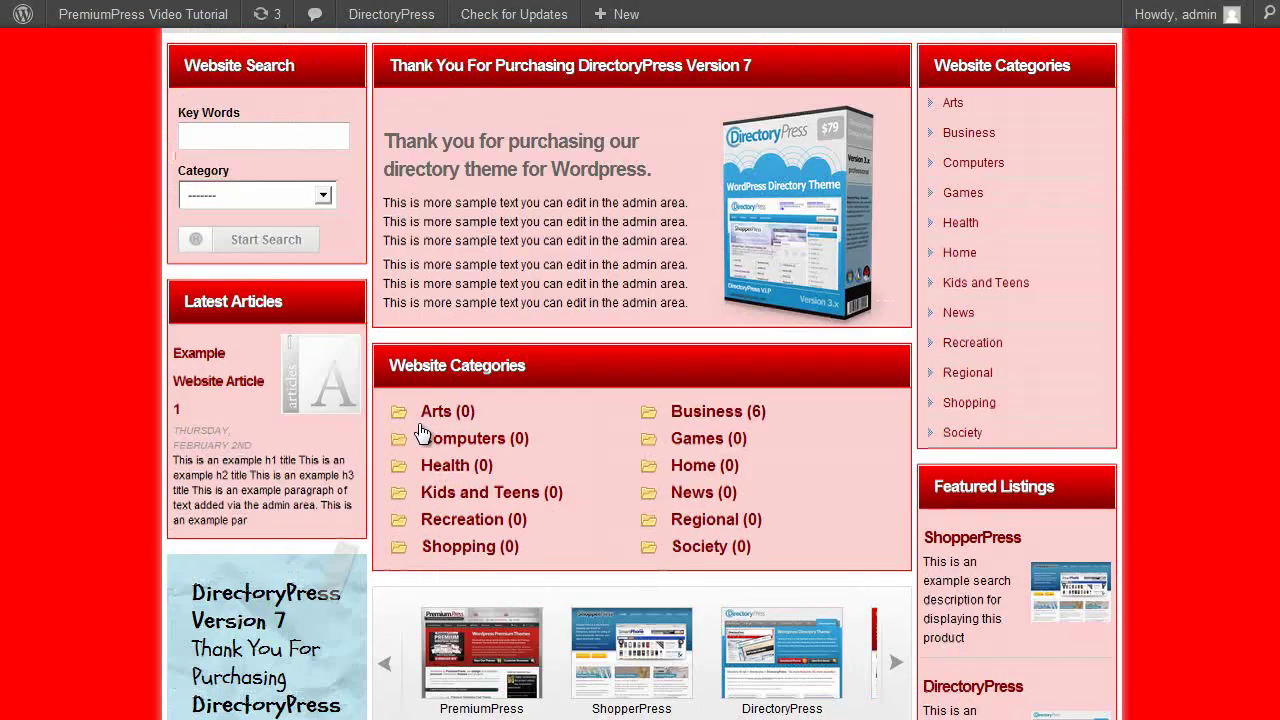
{"action": "scroll", "coordinate": [632, 540], "scroll_direction": "up", "scroll_amount": 3}
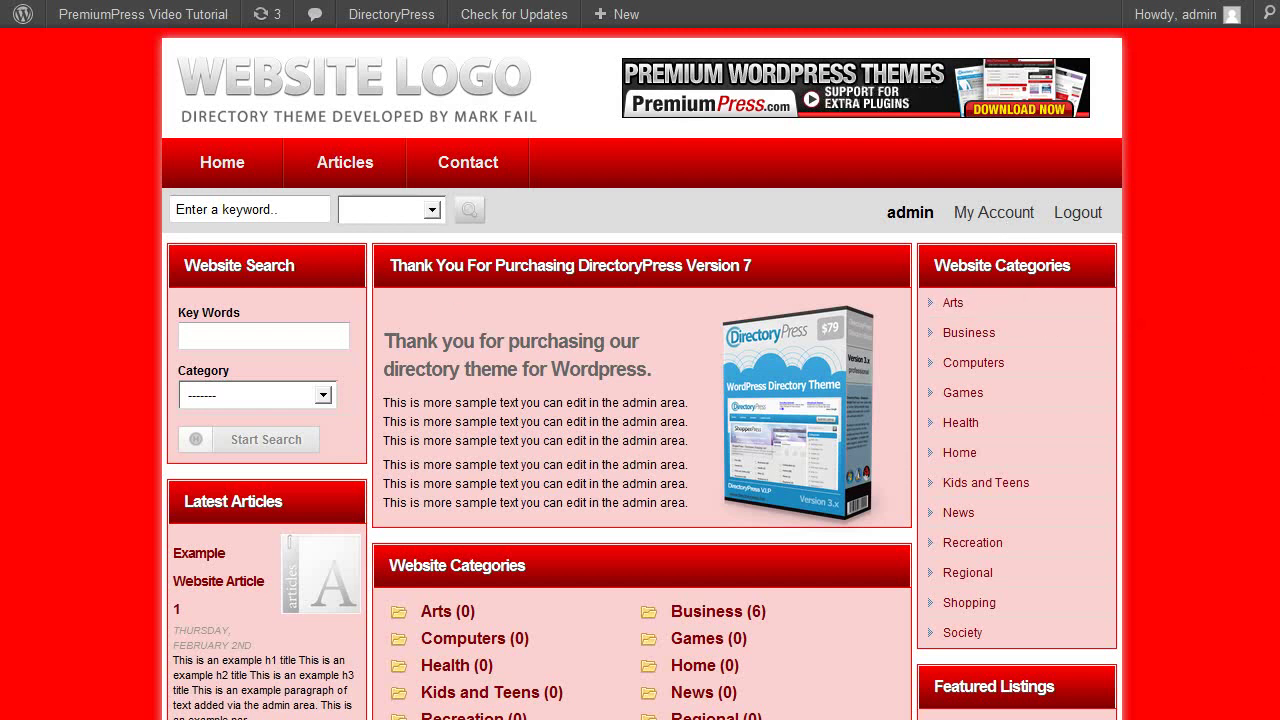
{"action": "scroll", "coordinate": [740, 228], "scroll_direction": "down", "scroll_amount": 2}
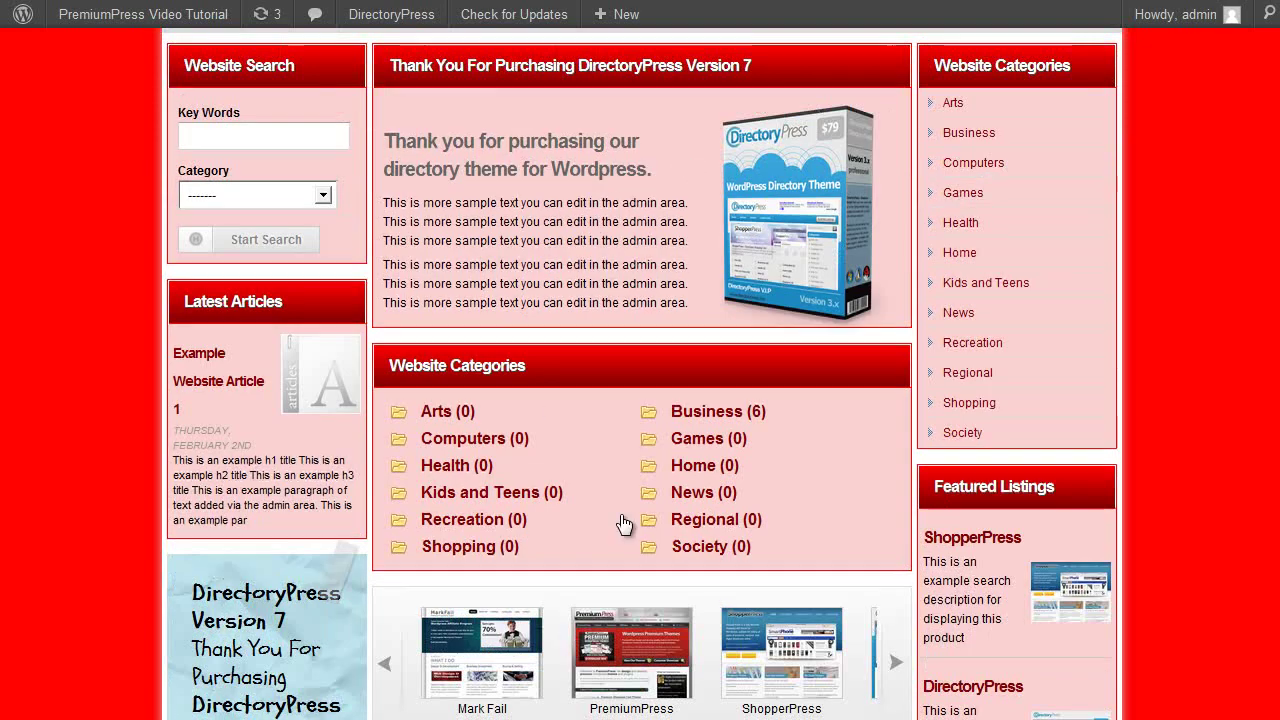
{"action": "scroll", "coordinate": [663, 549], "scroll_direction": "up", "scroll_amount": 2}
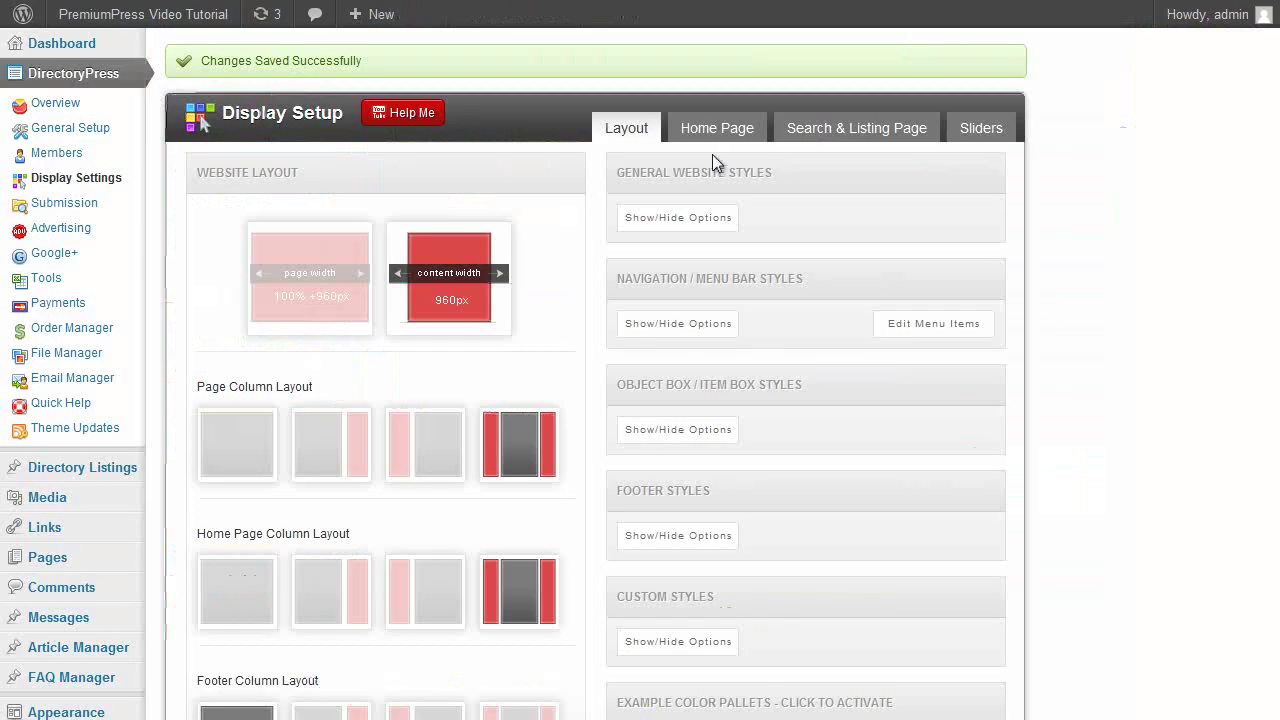
Move Home Page Text, Category Block and Carousel to inactive home page objects and save.
{"action": "left_click", "coordinate": [709, 133]}
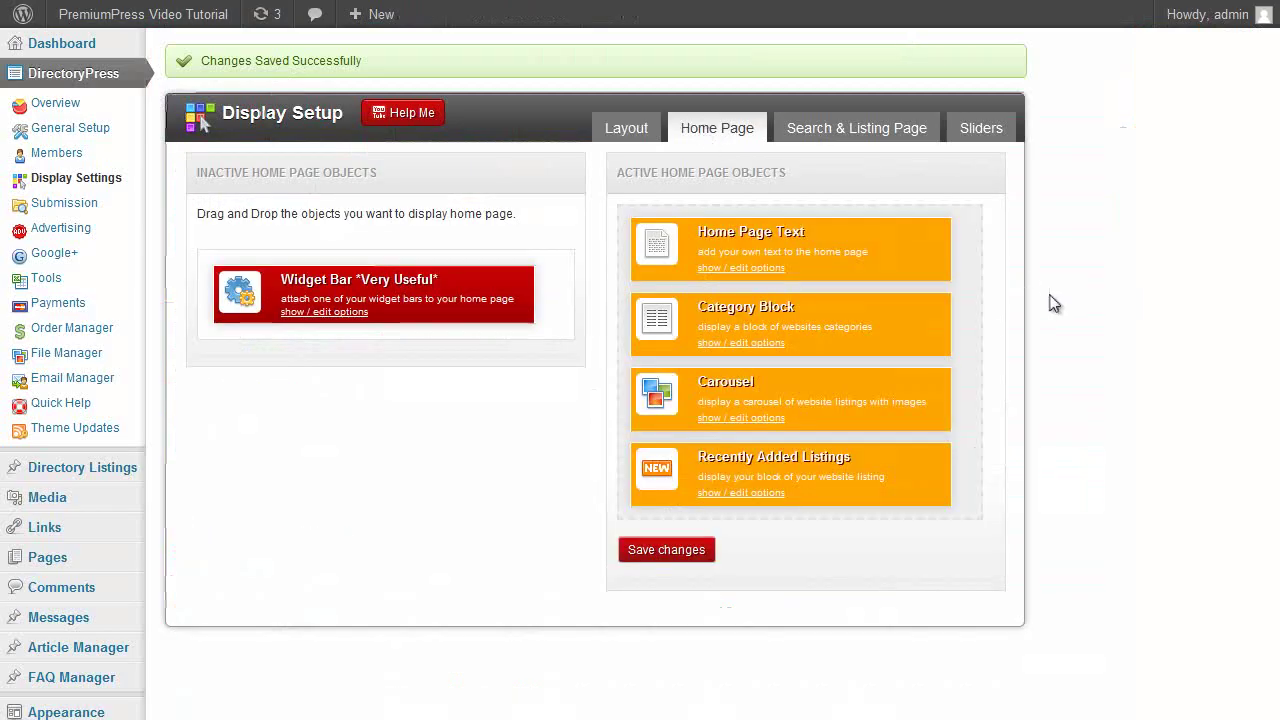
{"action": "left_click_drag", "start_coordinate": [749, 246], "coordinate": [547, 265]}
{"action": "left_click_drag", "start_coordinate": [745, 240], "coordinate": [355, 295]}
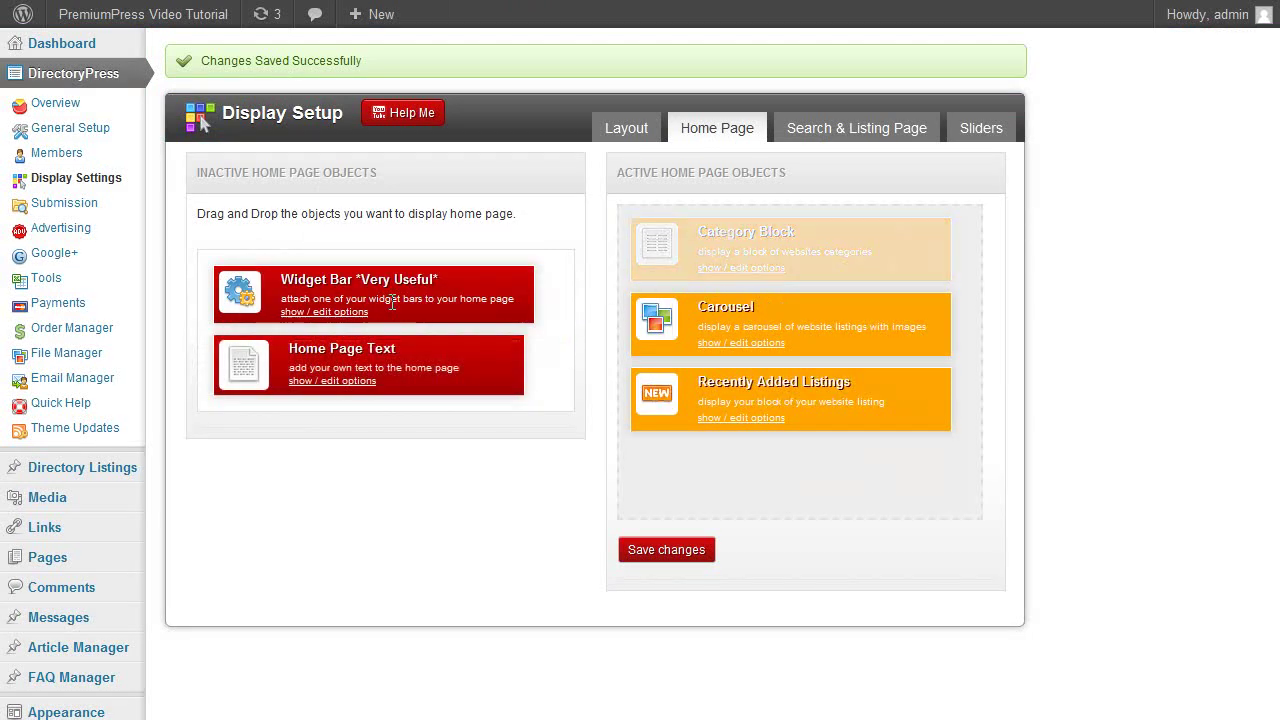
{"action": "left_click_drag", "start_coordinate": [778, 278], "coordinate": [426, 338]}
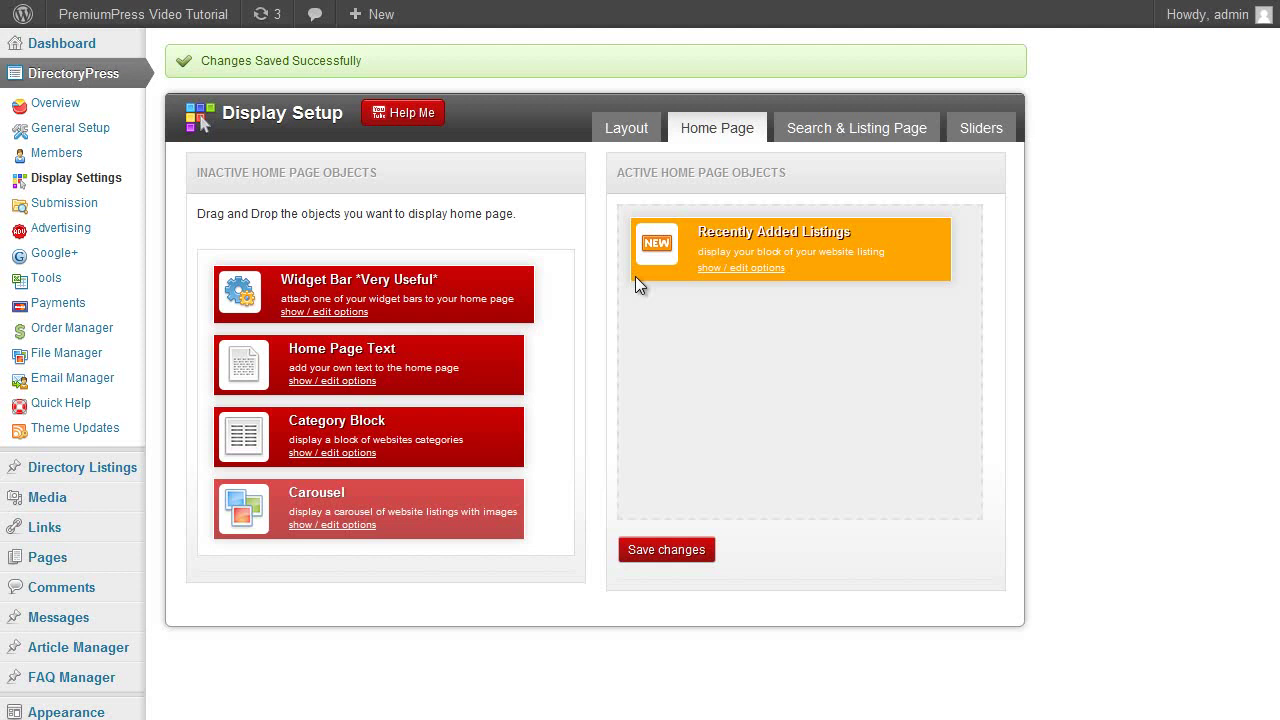
{"action": "left_click", "coordinate": [663, 551]}
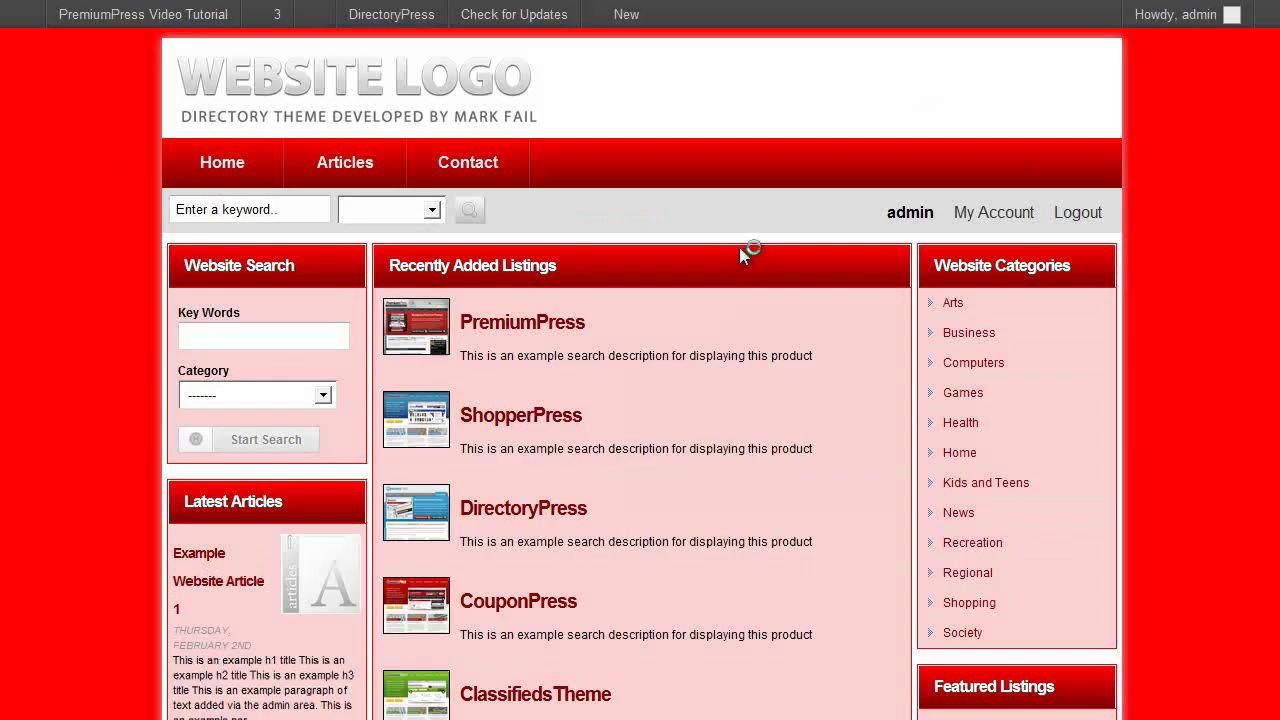
{"action": "scroll", "coordinate": [760, 309], "scroll_direction": "down", "scroll_amount": 3}
{"action": "scroll", "coordinate": [762, 413], "scroll_direction": "up", "scroll_amount": 3}
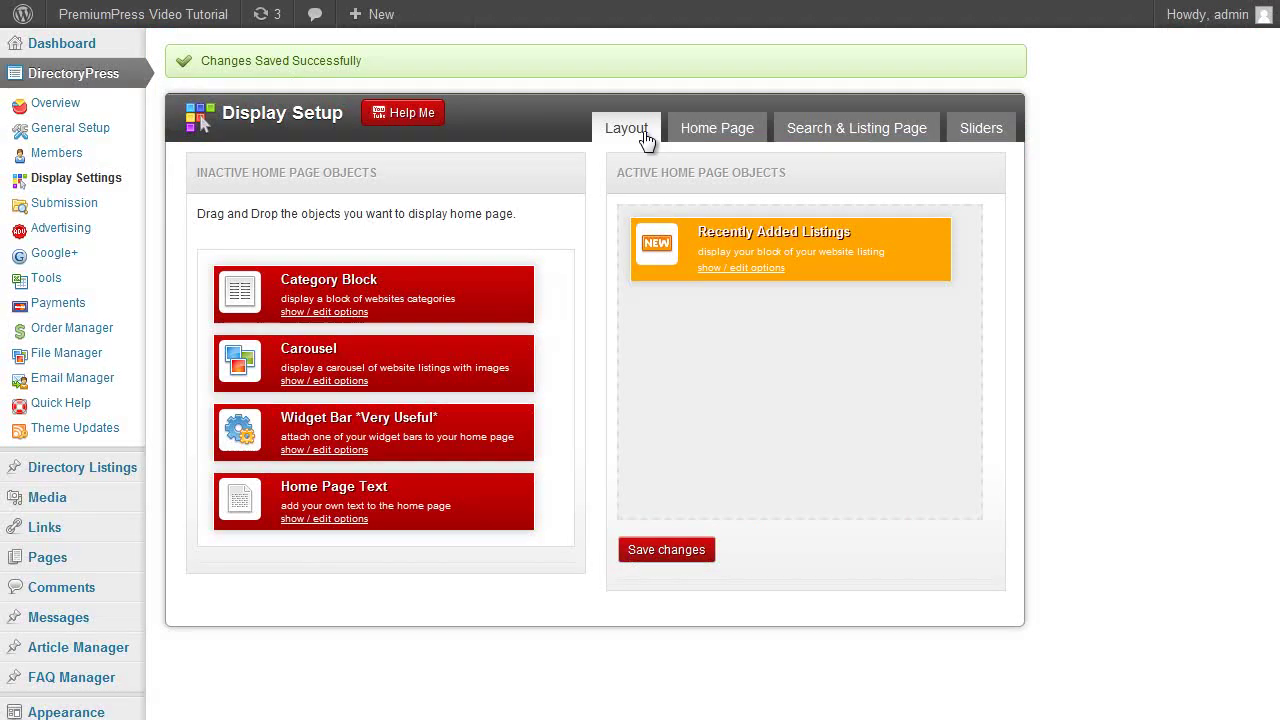
In Widgets, remove Advanced Search, Articles and Fancy Notice from the Left Sidebar.
{"action": "scroll", "coordinate": [436, 265], "scroll_direction": "down", "scroll_amount": 1}
{"action": "mouse_move", "coordinate": [88, 640]}
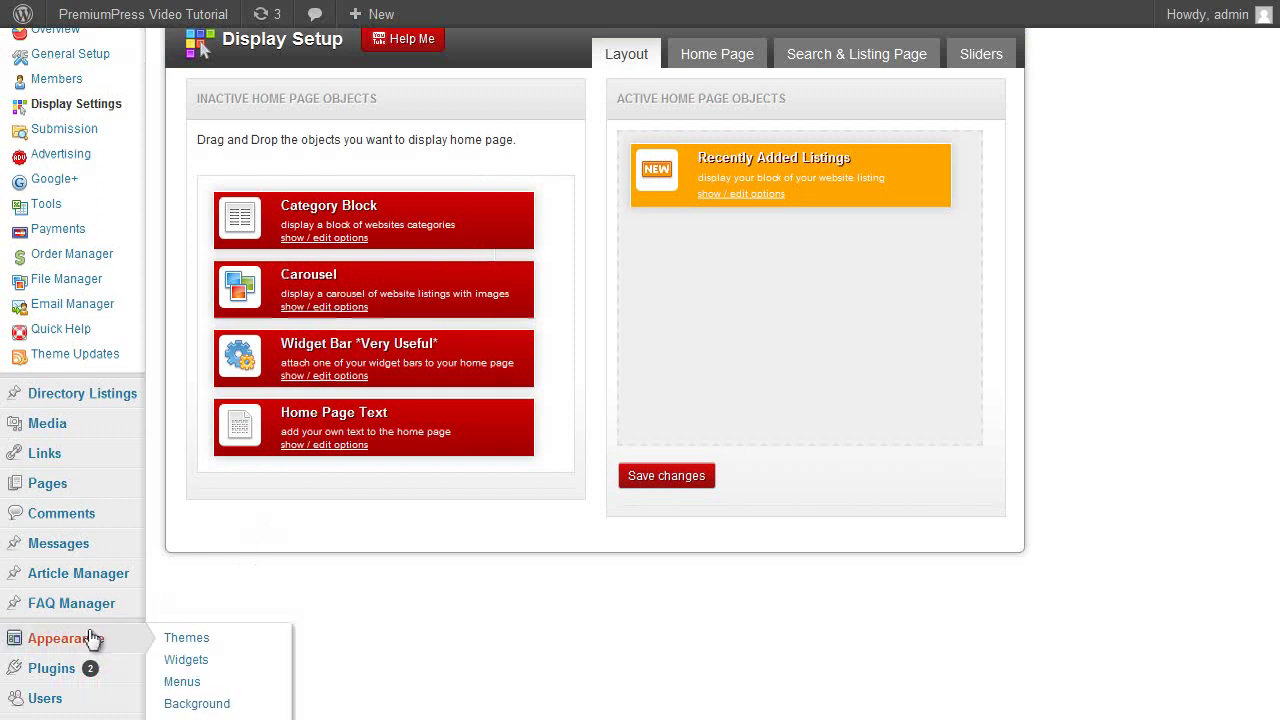
{"action": "left_click", "coordinate": [182, 661]}
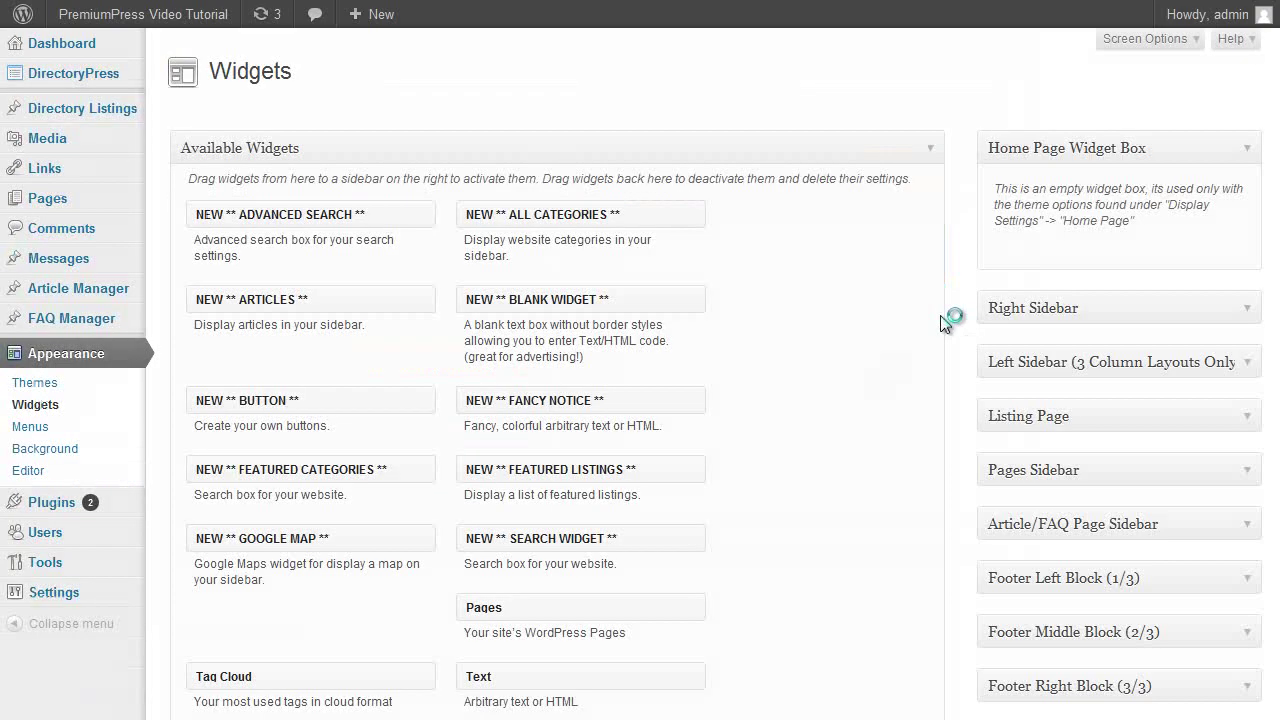
{"action": "scroll", "coordinate": [1130, 255], "scroll_direction": "down", "scroll_amount": 2}
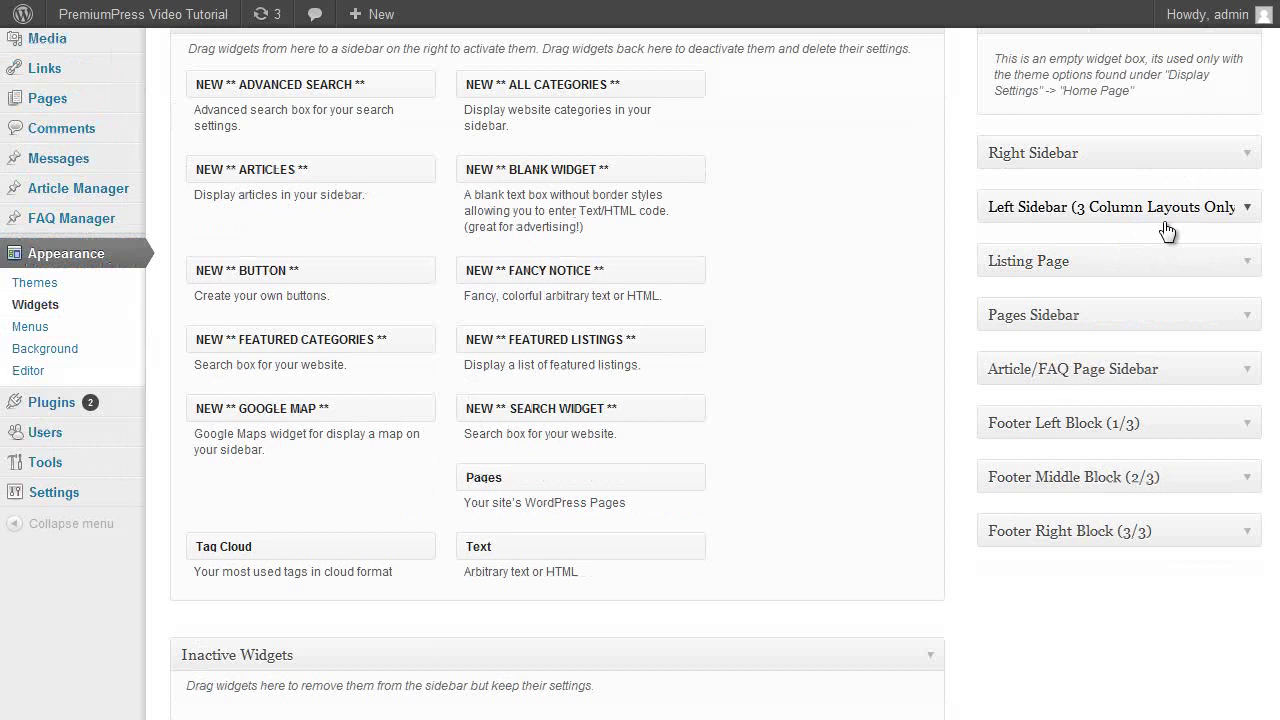
{"action": "left_click", "coordinate": [1245, 208]}
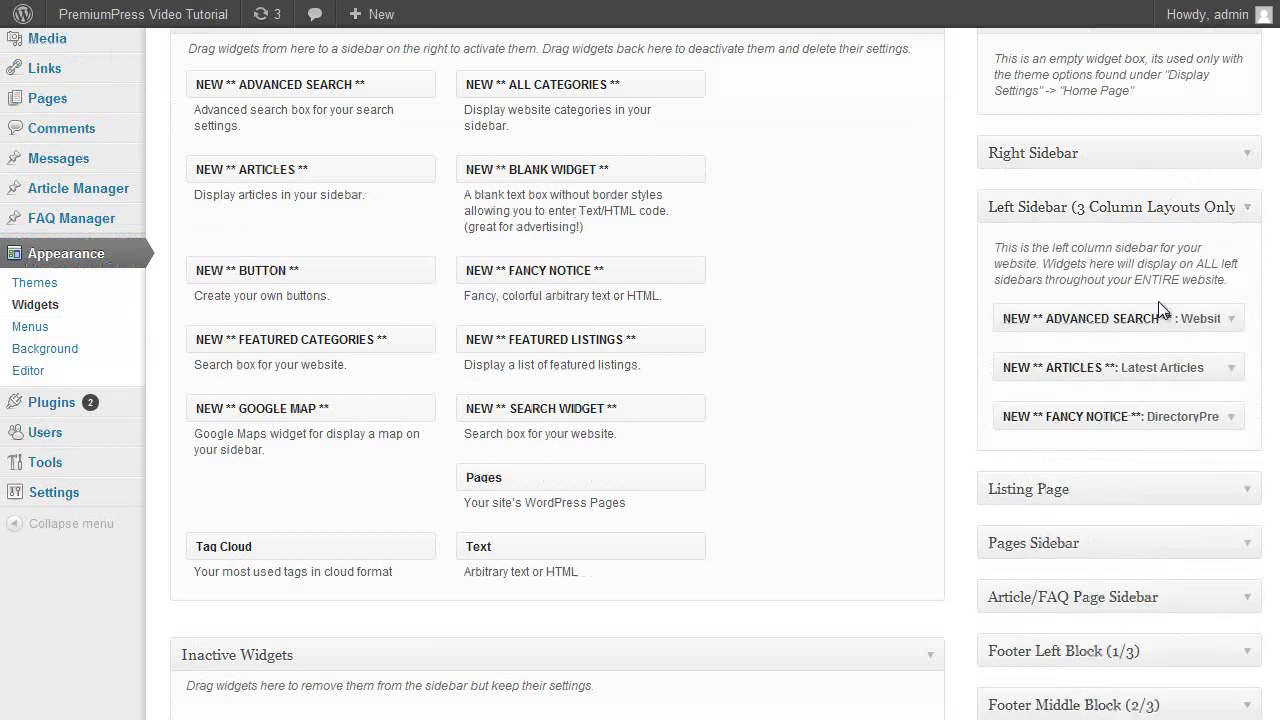
{"action": "left_click_drag", "start_coordinate": [1075, 305], "coordinate": [777, 266]}
{"action": "left_click_drag", "start_coordinate": [1060, 313], "coordinate": [714, 229]}
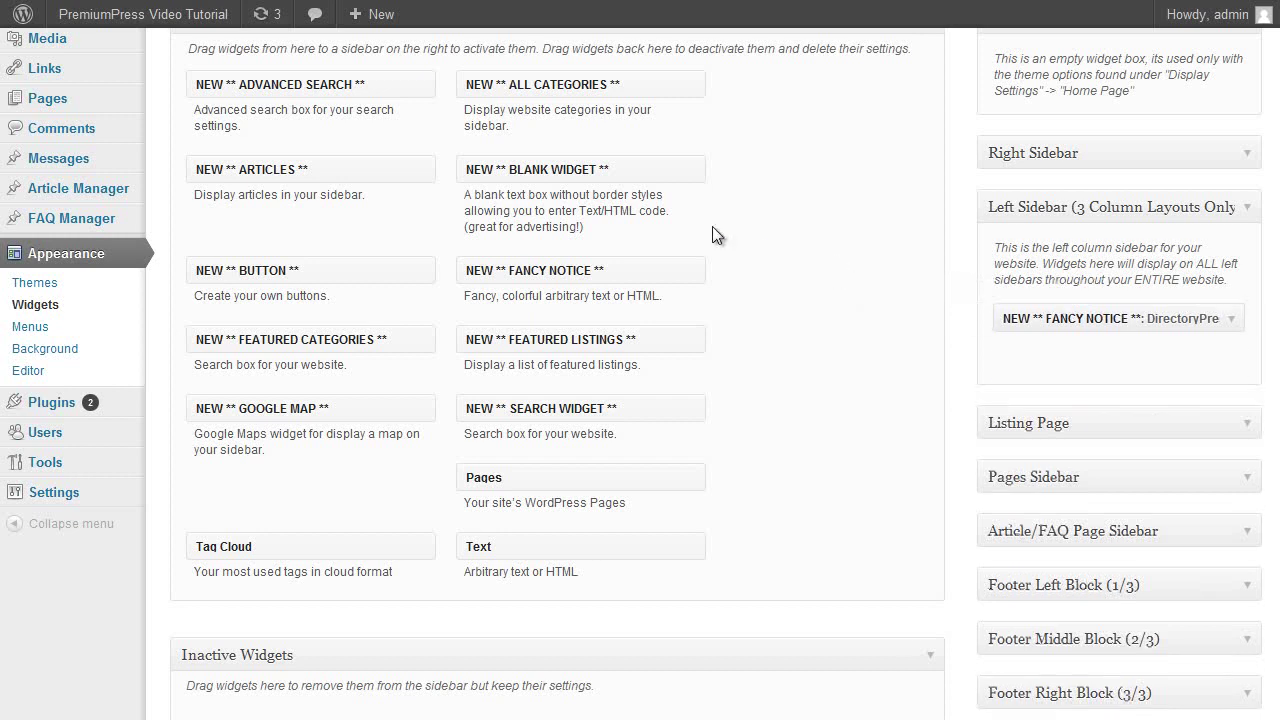
{"action": "left_click_drag", "start_coordinate": [1098, 320], "coordinate": [727, 248]}
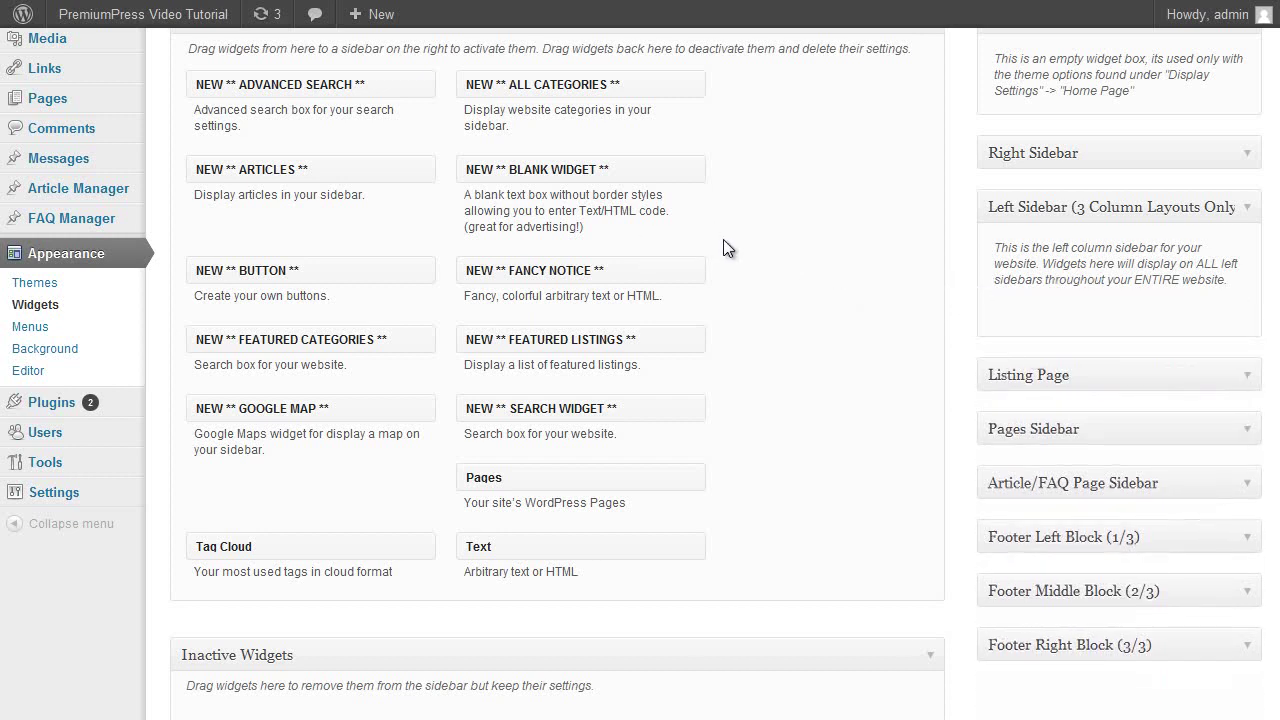
{"action": "left_click", "coordinate": [1248, 212]}
Remove the All Categories widget from the Right Sidebar and reload the live site.
{"action": "left_click", "coordinate": [1245, 155]}
{"action": "left_click_drag", "start_coordinate": [1136, 279], "coordinate": [643, 197]}
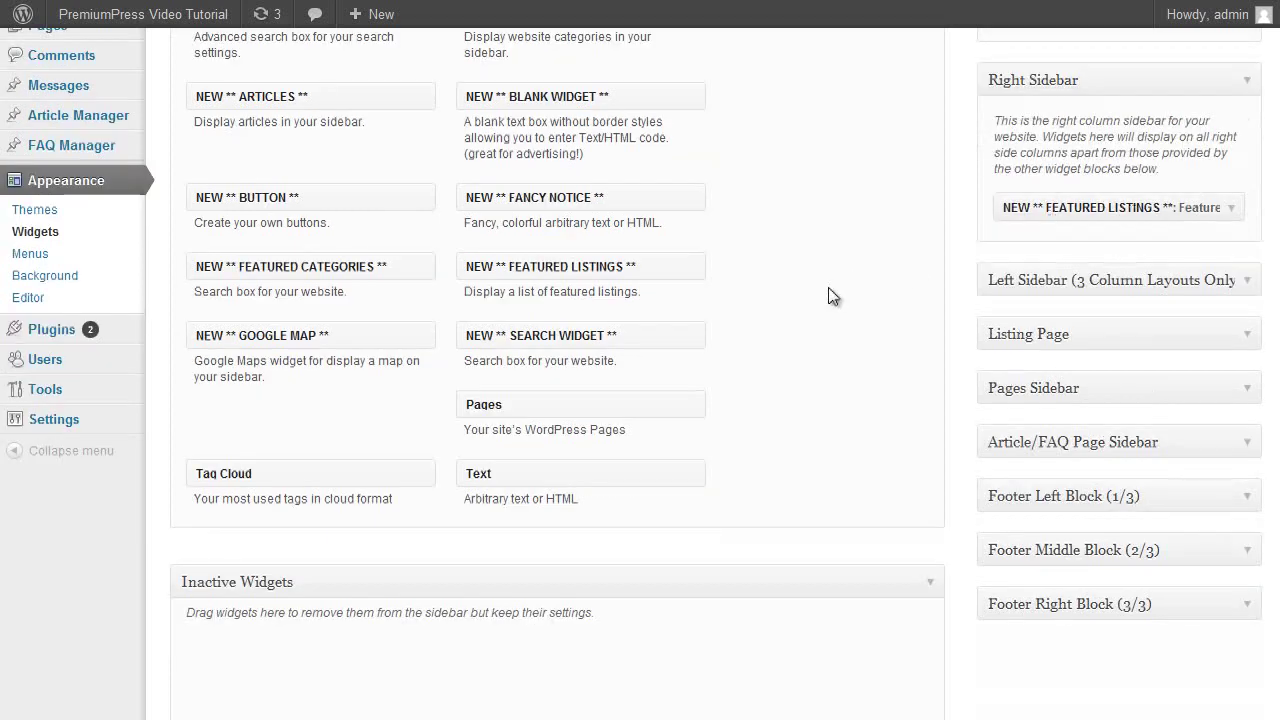
{"action": "scroll", "coordinate": [831, 297], "scroll_direction": "up", "scroll_amount": 1}
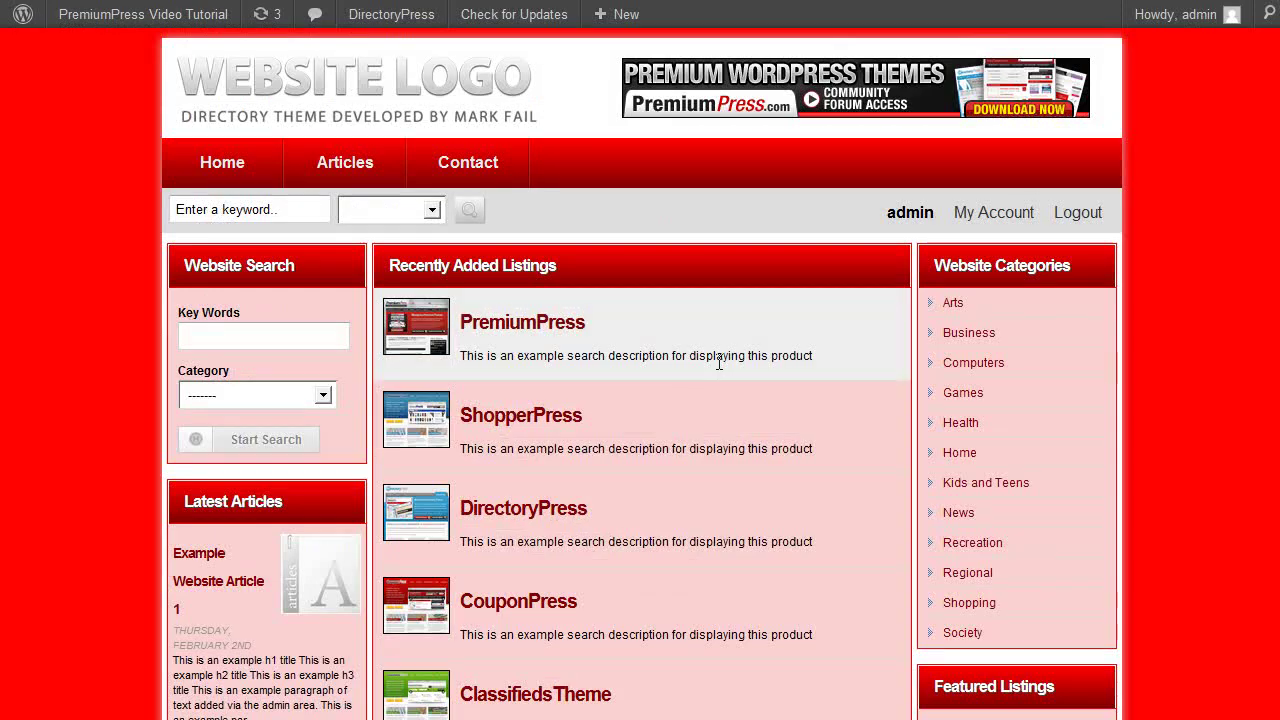
{"action": "key", "text": "F5"}
{"action": "scroll", "coordinate": [352, 377], "scroll_direction": "down", "scroll_amount": 1}
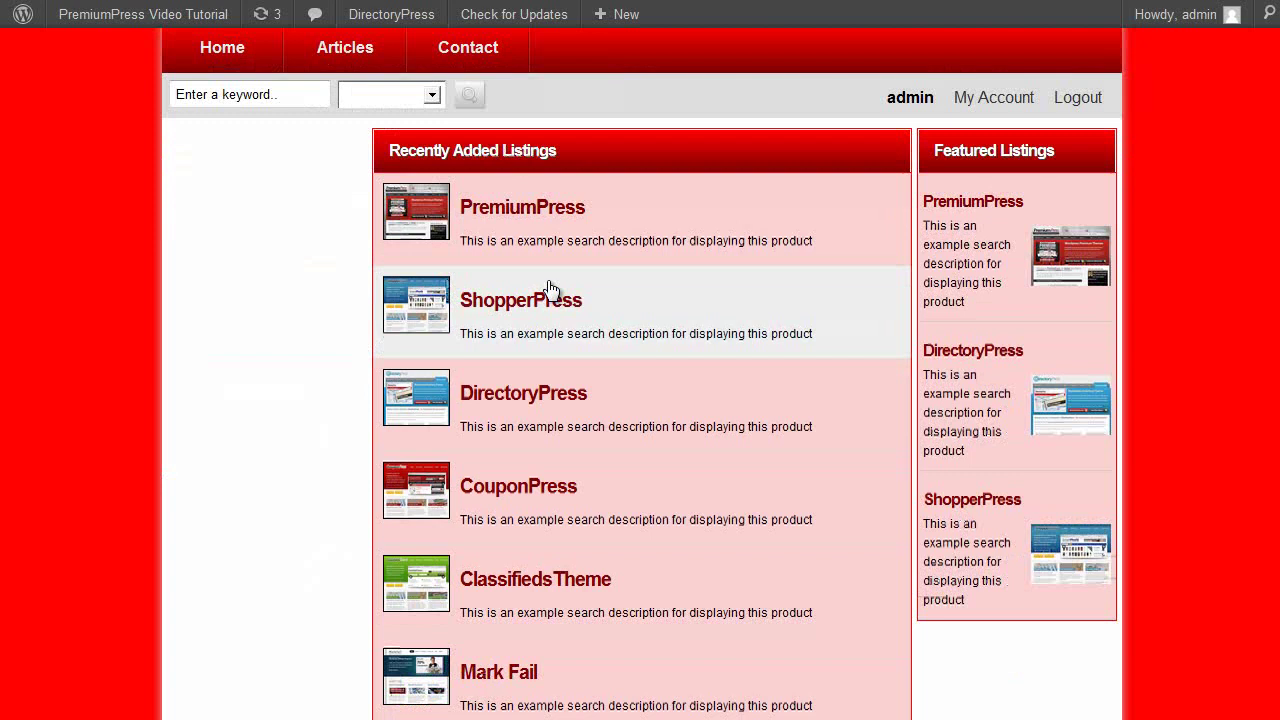
{"action": "scroll", "coordinate": [1063, 286], "scroll_direction": "up", "scroll_amount": 1}
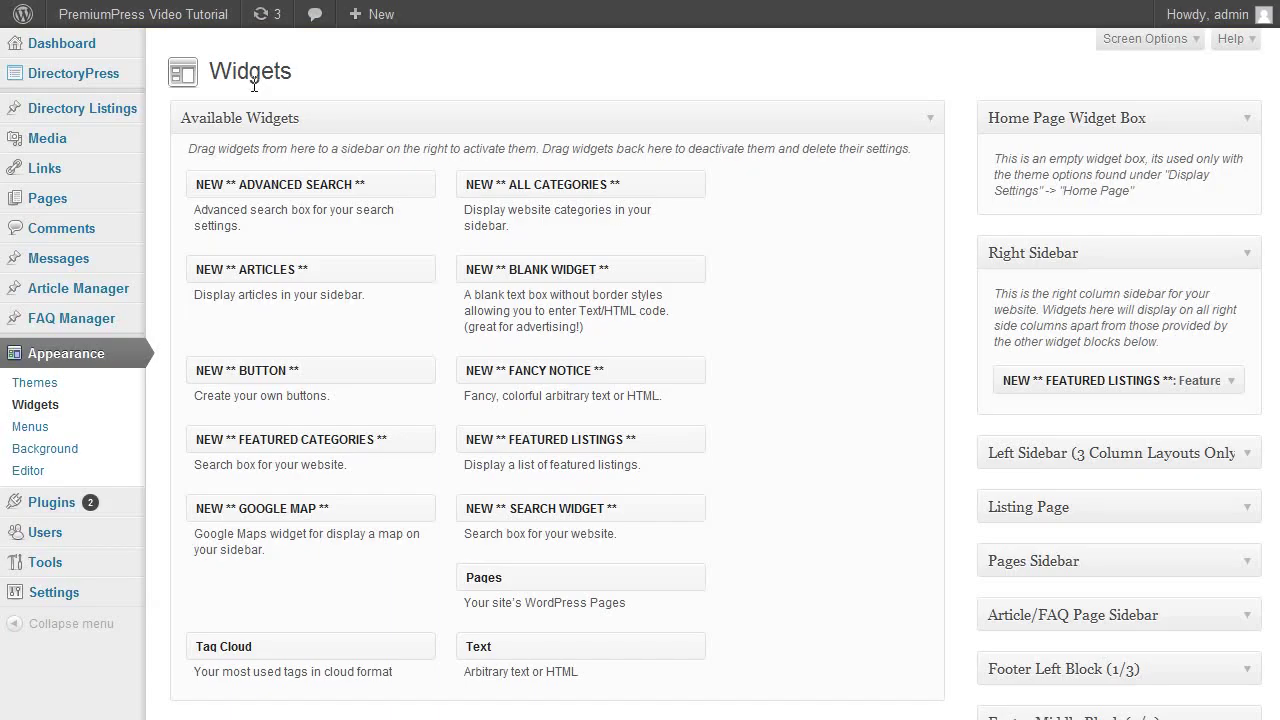
Reactivate the Home Page Text block on the Home Page tab and save.
{"action": "mouse_move", "coordinate": [115, 78]}
{"action": "left_click", "coordinate": [316, 152]}
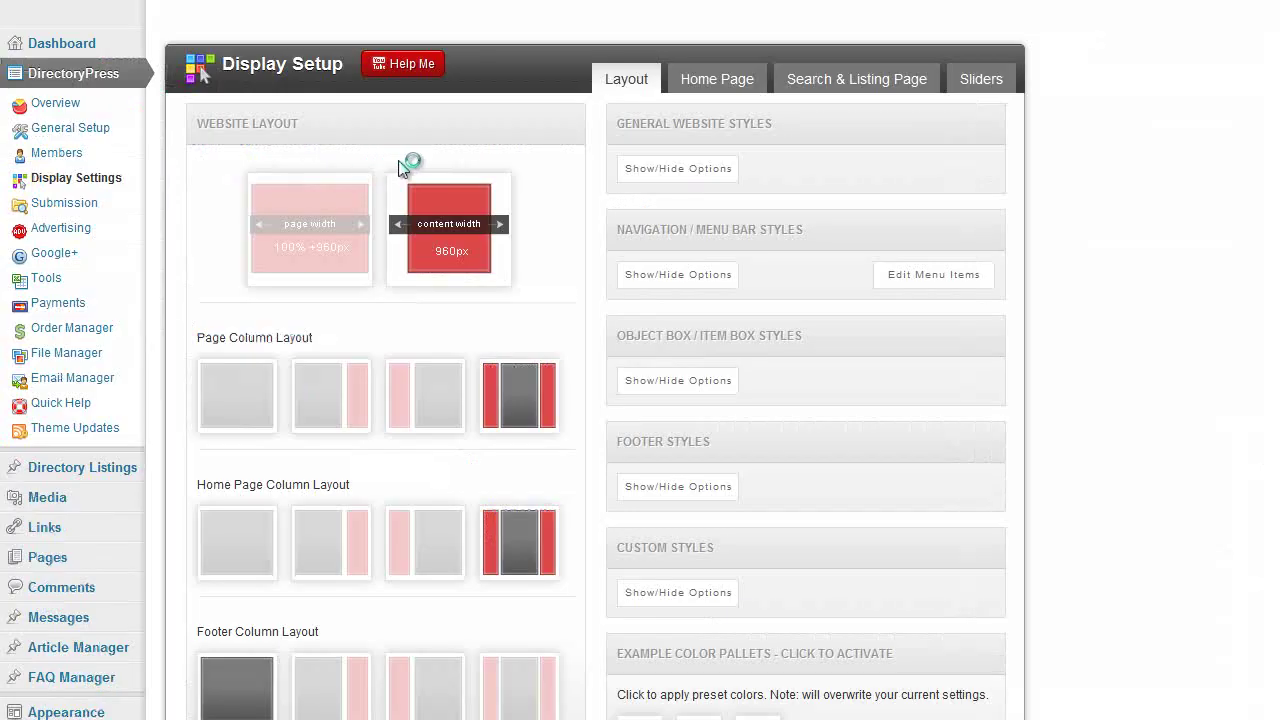
{"action": "left_click", "coordinate": [752, 86]}
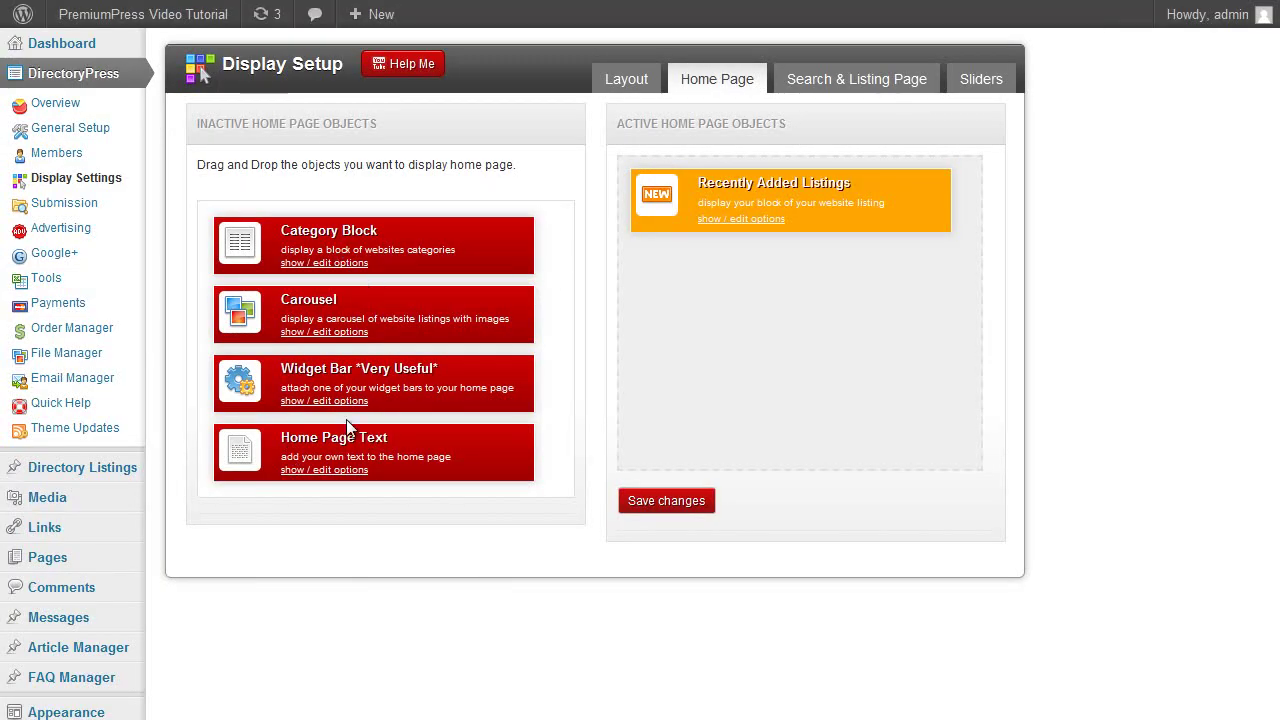
{"action": "left_click_drag", "start_coordinate": [348, 428], "coordinate": [706, 276]}
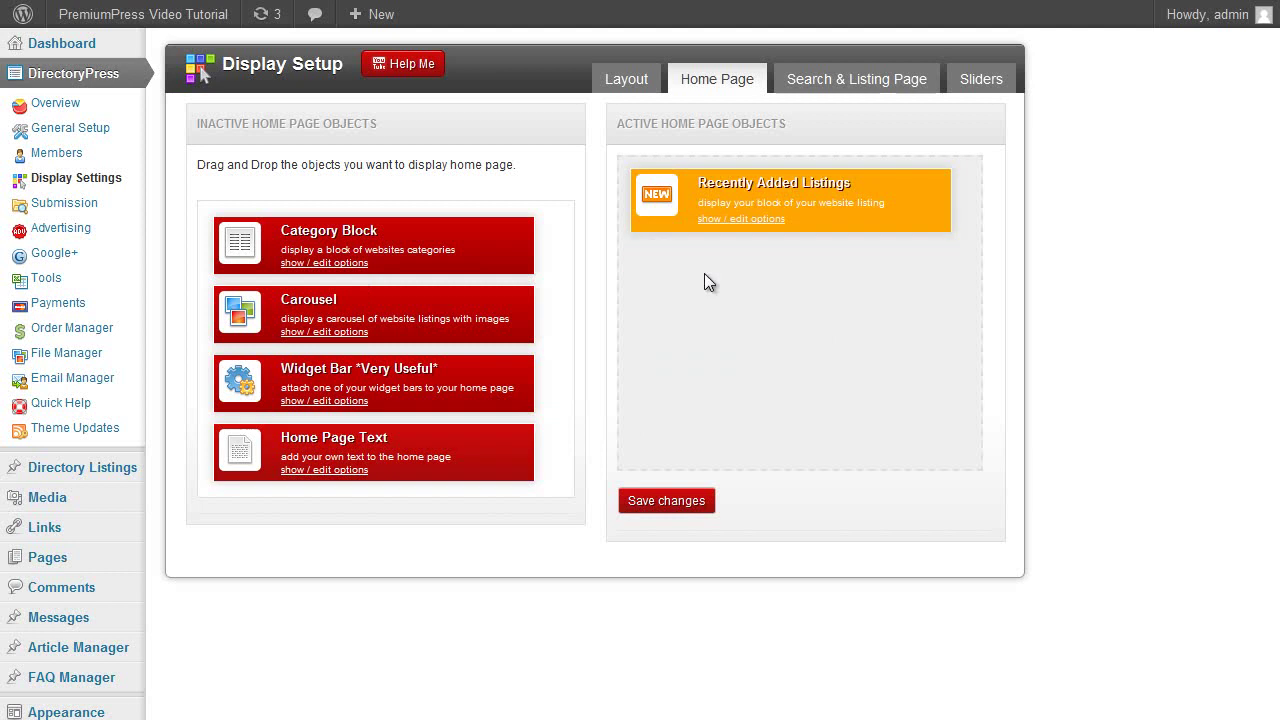
{"action": "left_click", "coordinate": [688, 511]}
Reorder the blocks so Recently Added Listings sits above Home Page Text, then check the live page.
{"action": "left_click_drag", "start_coordinate": [746, 319], "coordinate": [848, 366]}
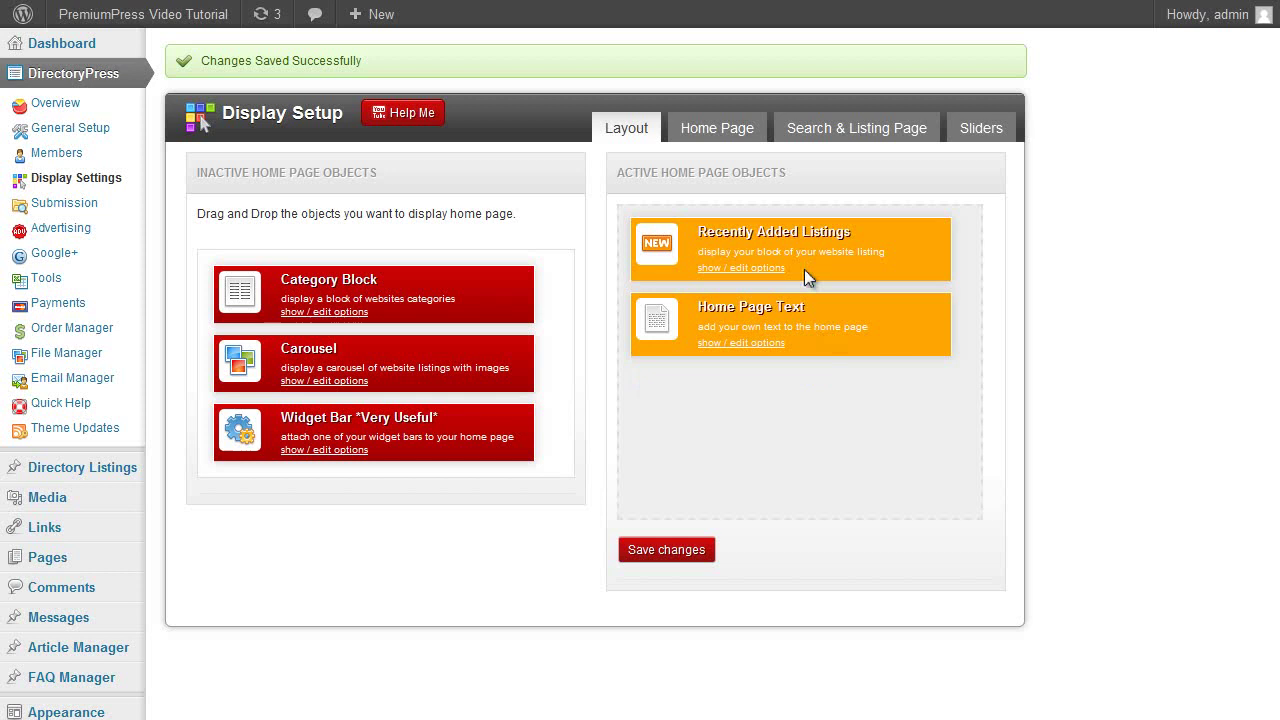
{"action": "left_click_drag", "start_coordinate": [815, 309], "coordinate": [817, 221]}
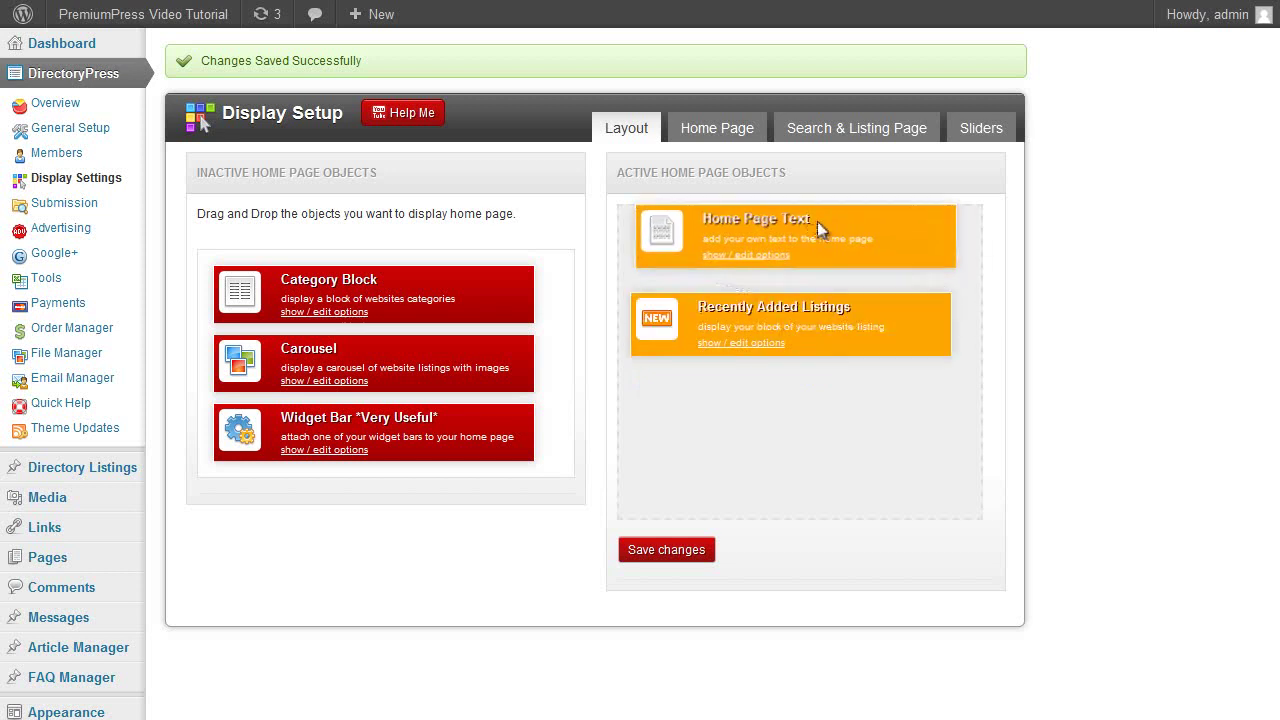
{"action": "left_click", "coordinate": [672, 549]}
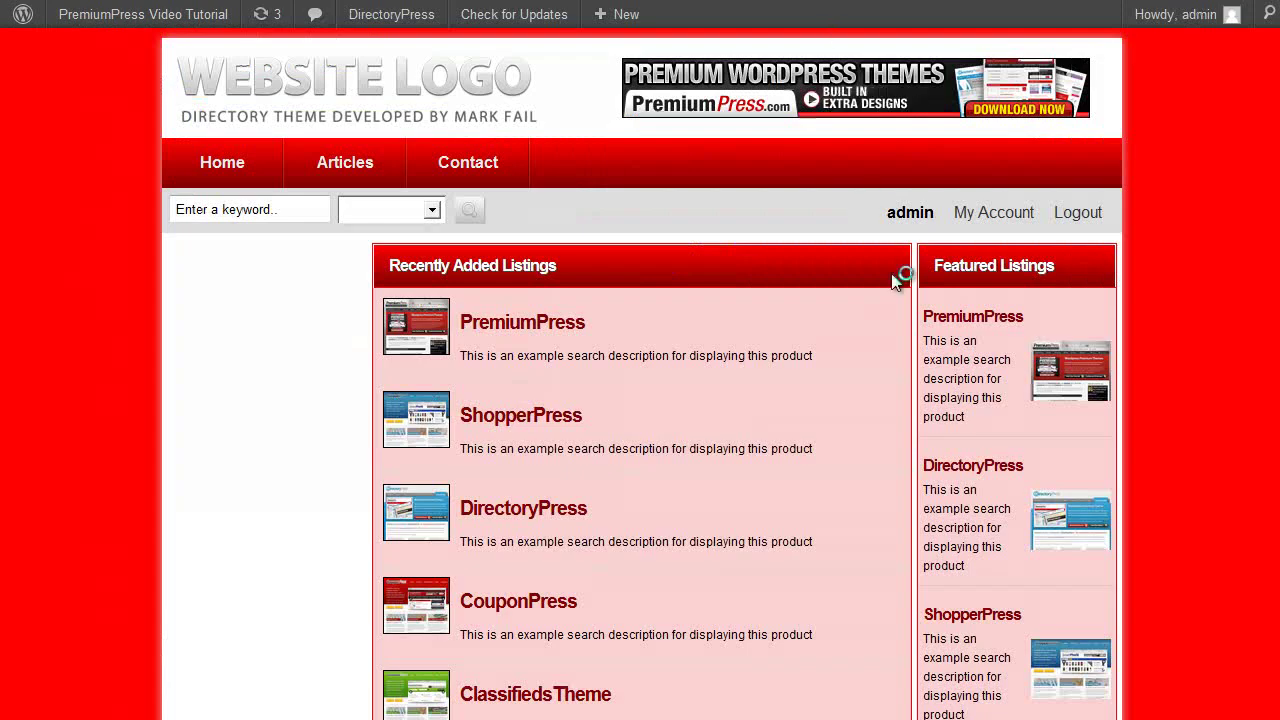
{"action": "key", "text": "F5"}
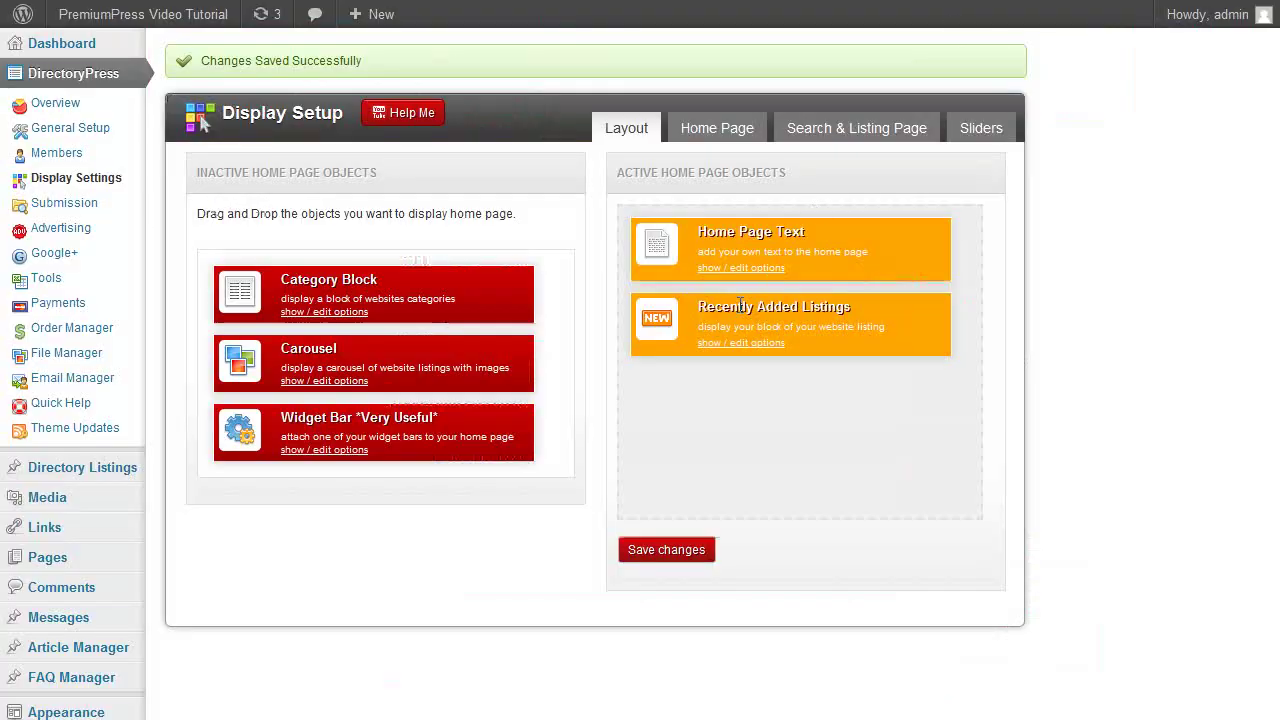
{"action": "left_click_drag", "start_coordinate": [740, 305], "coordinate": [742, 230]}
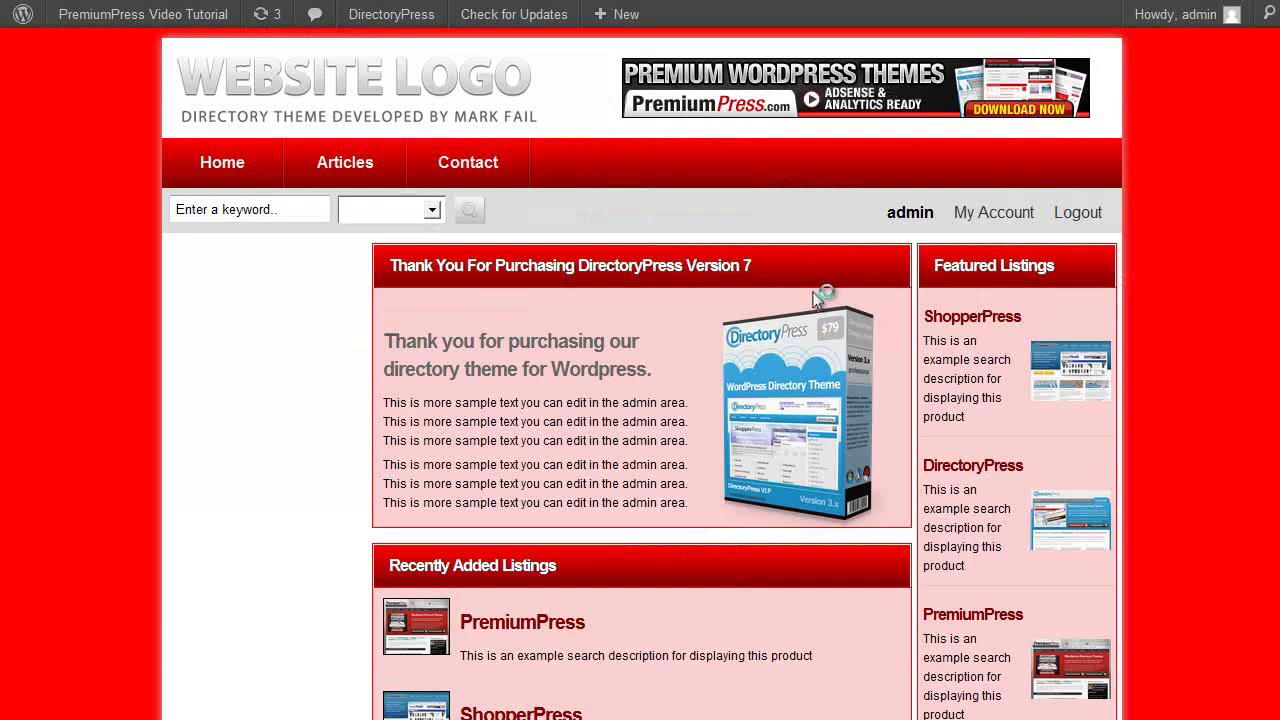
{"action": "key", "text": "F5"}
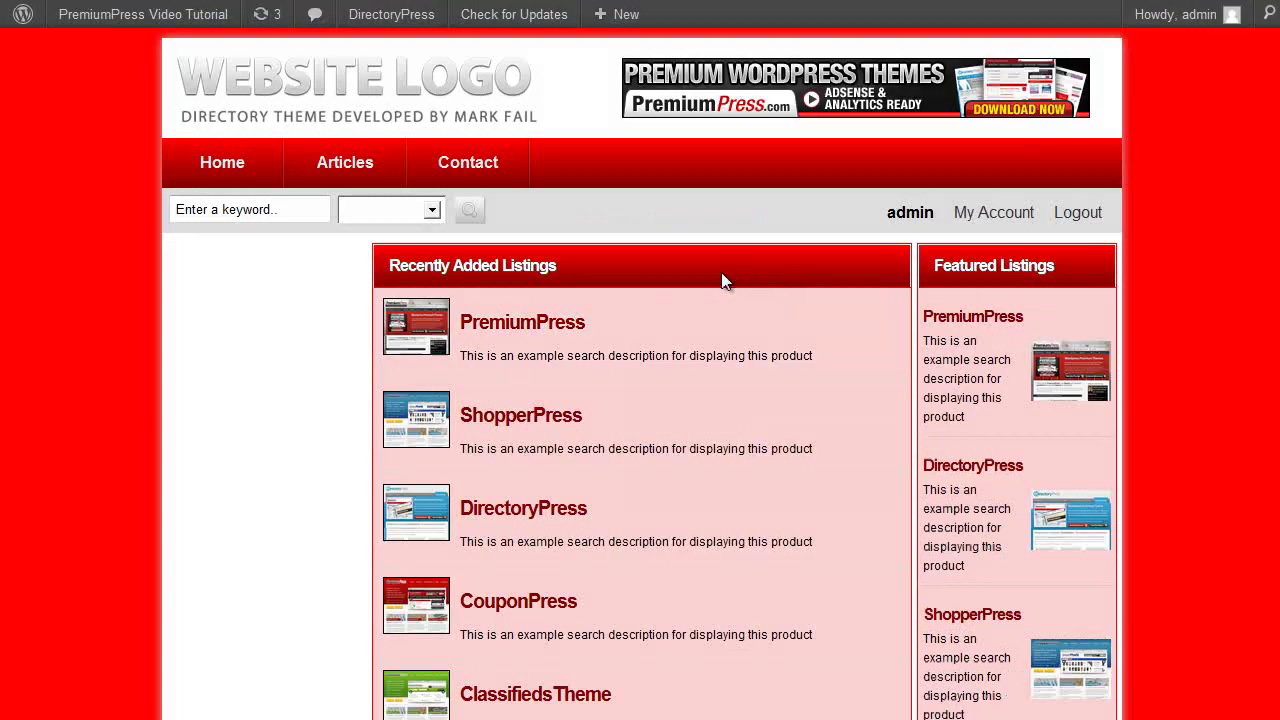
{"action": "scroll", "coordinate": [723, 286], "scroll_direction": "down", "scroll_amount": 4}
{"action": "scroll", "coordinate": [723, 300], "scroll_direction": "up", "scroll_amount": 4}
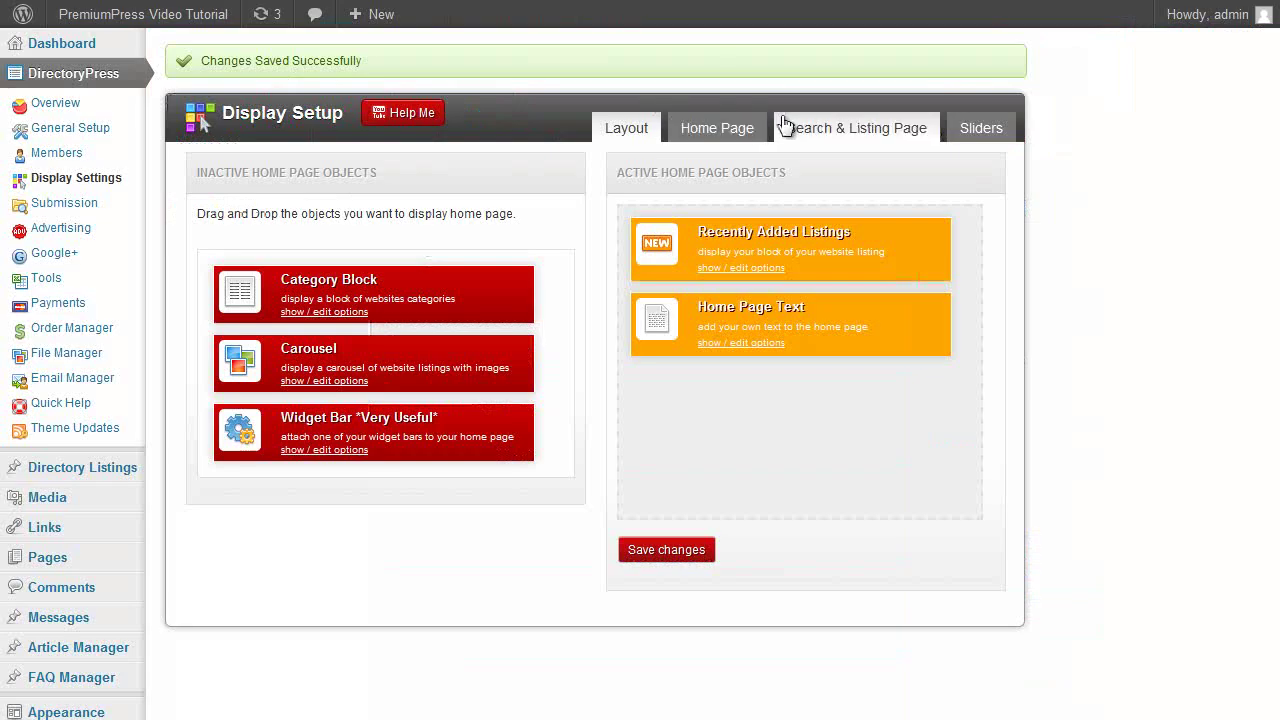
Browse the Display Setup tabs and review the Sliders tab's enable and style options.
{"action": "left_click", "coordinate": [787, 127]}
{"action": "scroll", "coordinate": [1025, 266], "scroll_direction": "down", "scroll_amount": 1}
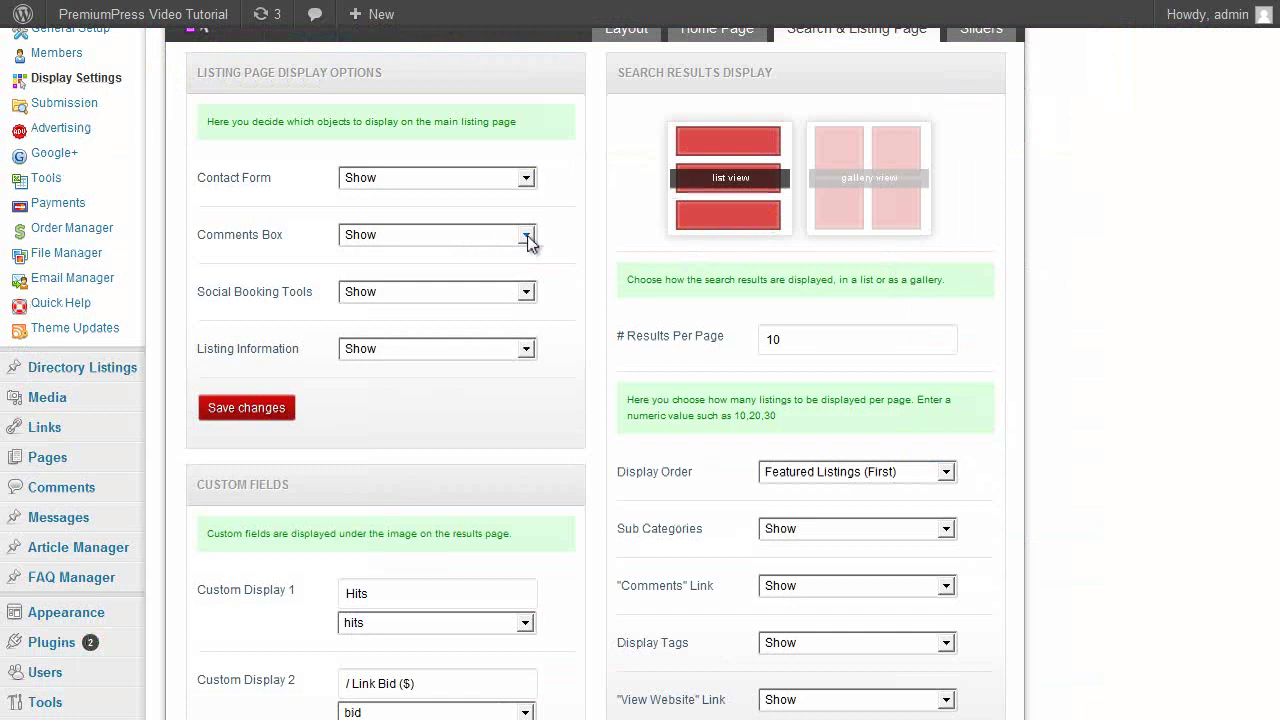
{"action": "scroll", "coordinate": [529, 243], "scroll_direction": "up", "scroll_amount": 1}
{"action": "scroll", "coordinate": [511, 223], "scroll_direction": "down", "scroll_amount": 1}
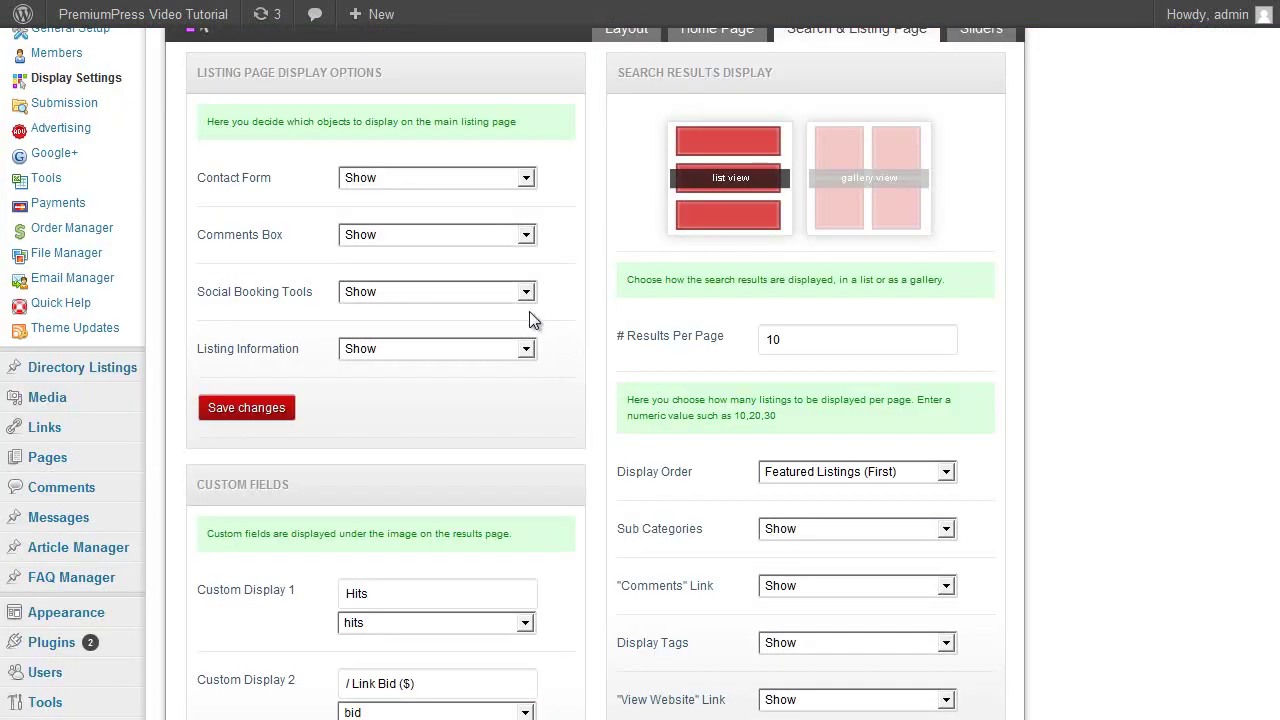
{"action": "scroll", "coordinate": [330, 420], "scroll_direction": "down", "scroll_amount": 1}
{"action": "scroll", "coordinate": [461, 466], "scroll_direction": "up", "scroll_amount": 2}
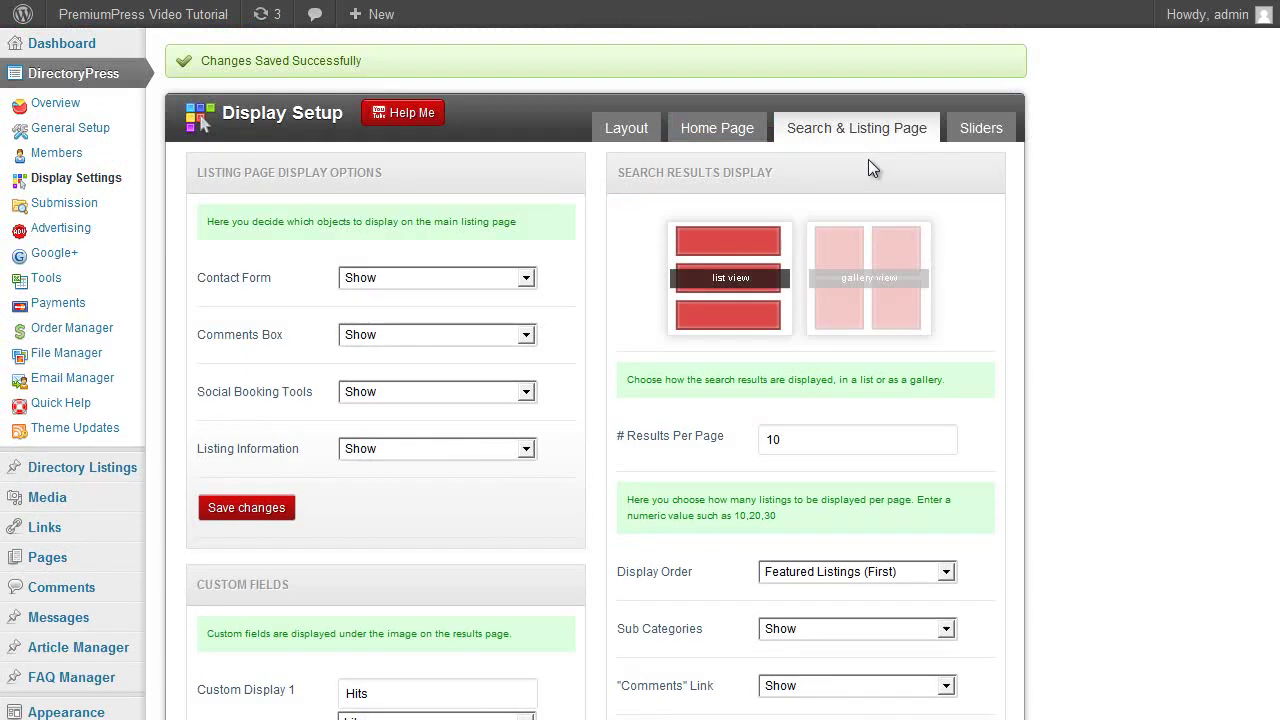
{"action": "left_click", "coordinate": [626, 128]}
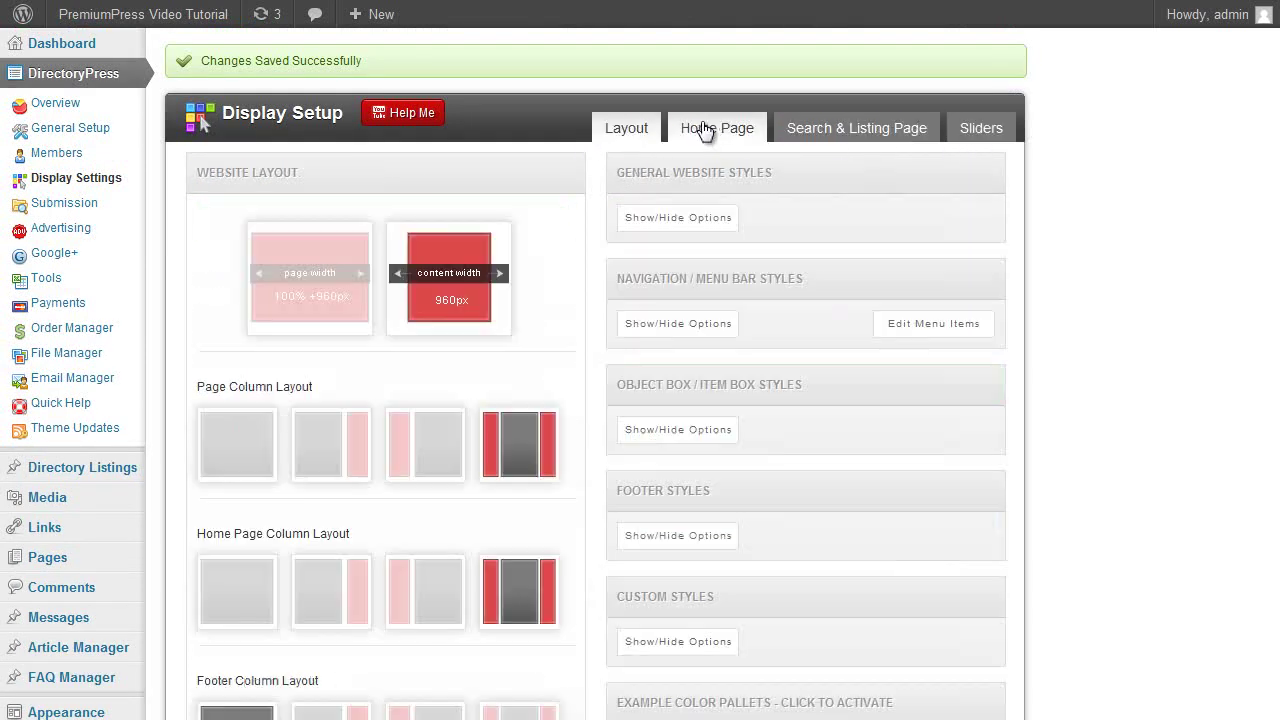
{"action": "left_click", "coordinate": [750, 127]}
{"action": "left_click", "coordinate": [812, 128]}
{"action": "left_click", "coordinate": [969, 128]}
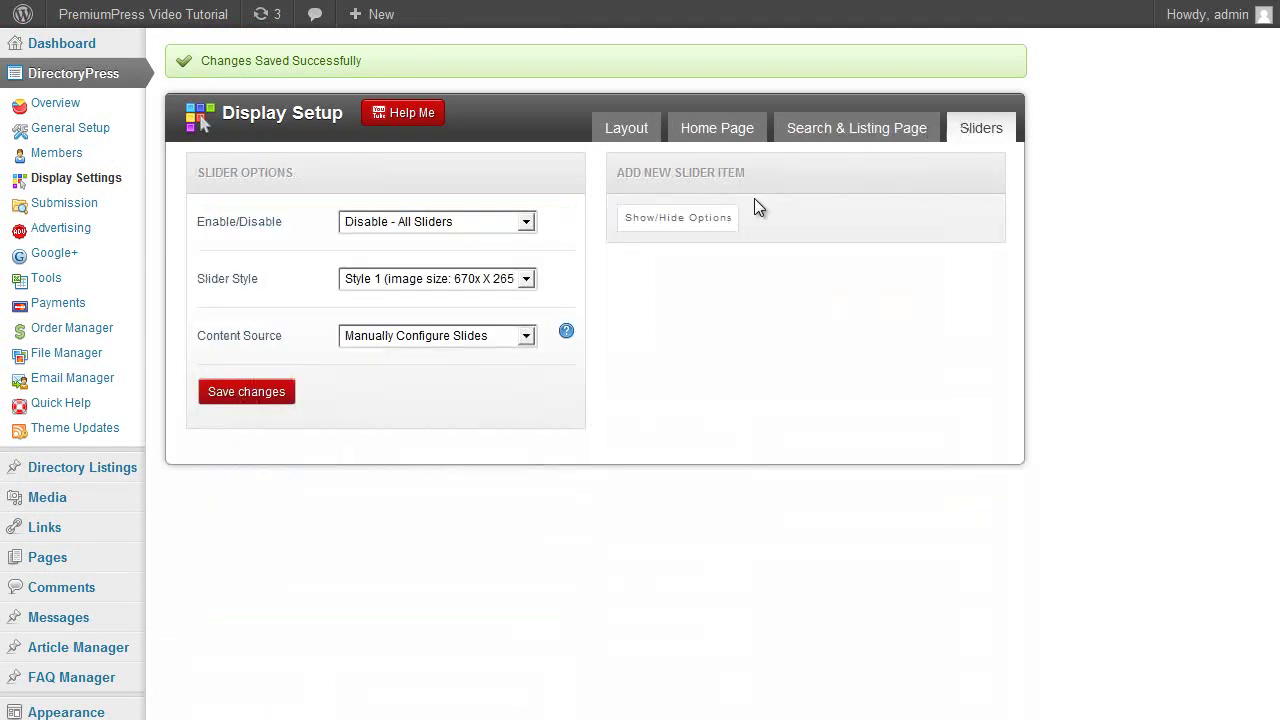
{"action": "left_click", "coordinate": [490, 221]}
{"action": "left_click", "coordinate": [597, 207]}
{"action": "left_click", "coordinate": [500, 280]}
{"action": "left_click", "coordinate": [578, 279]}
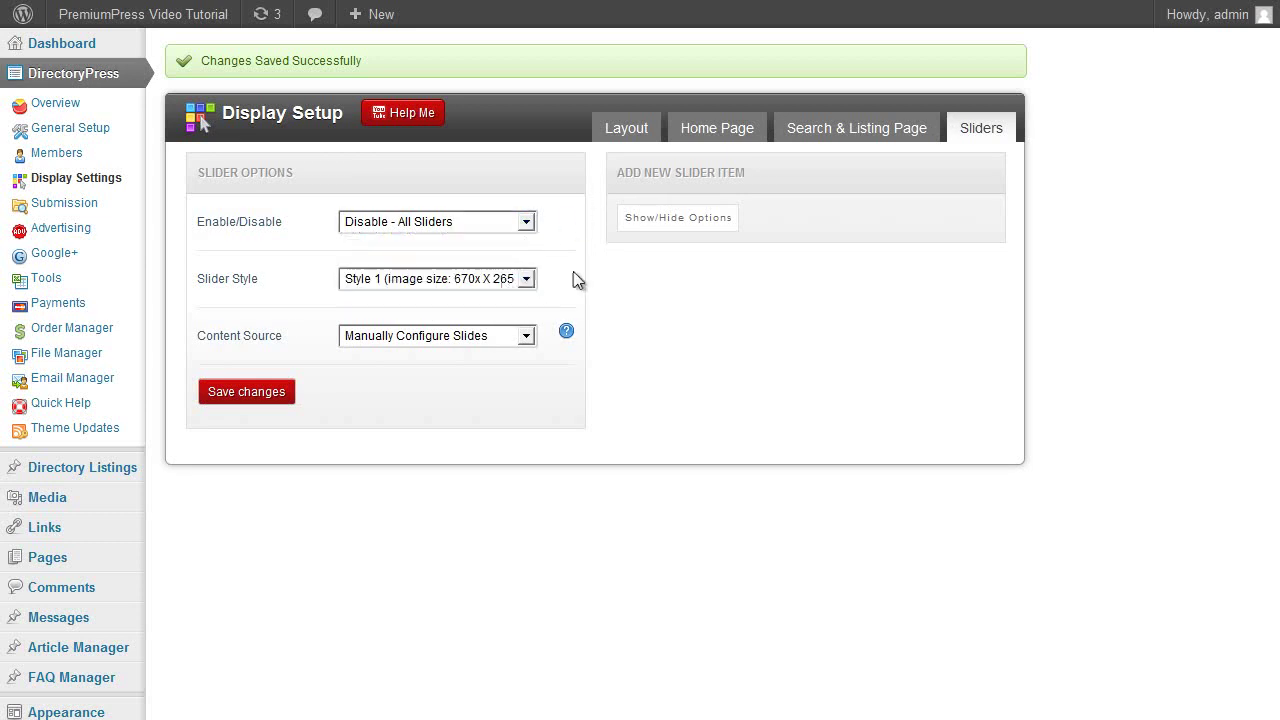
Set the slider to 'Enable - Half Width Slider' using 'Use Featured Posts' and save.
{"action": "left_click", "coordinate": [518, 216]}
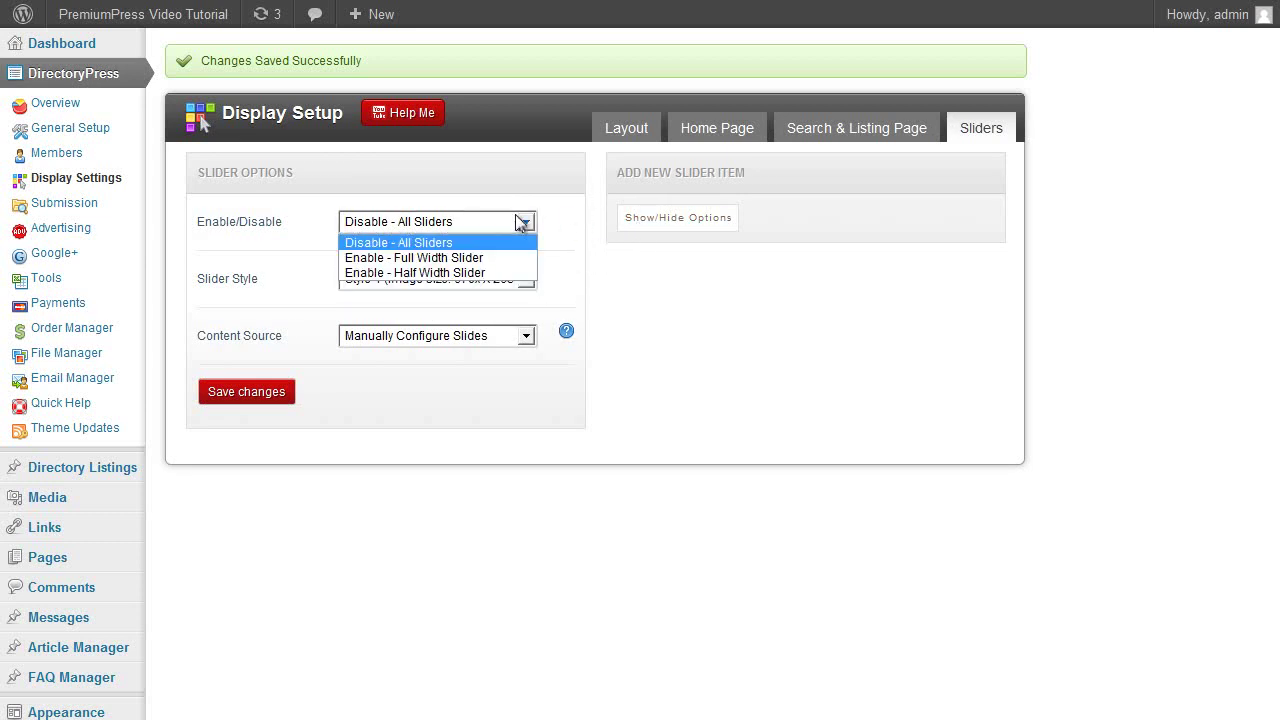
{"action": "left_click", "coordinate": [453, 258]}
{"action": "left_click", "coordinate": [466, 224]}
{"action": "left_click", "coordinate": [455, 272]}
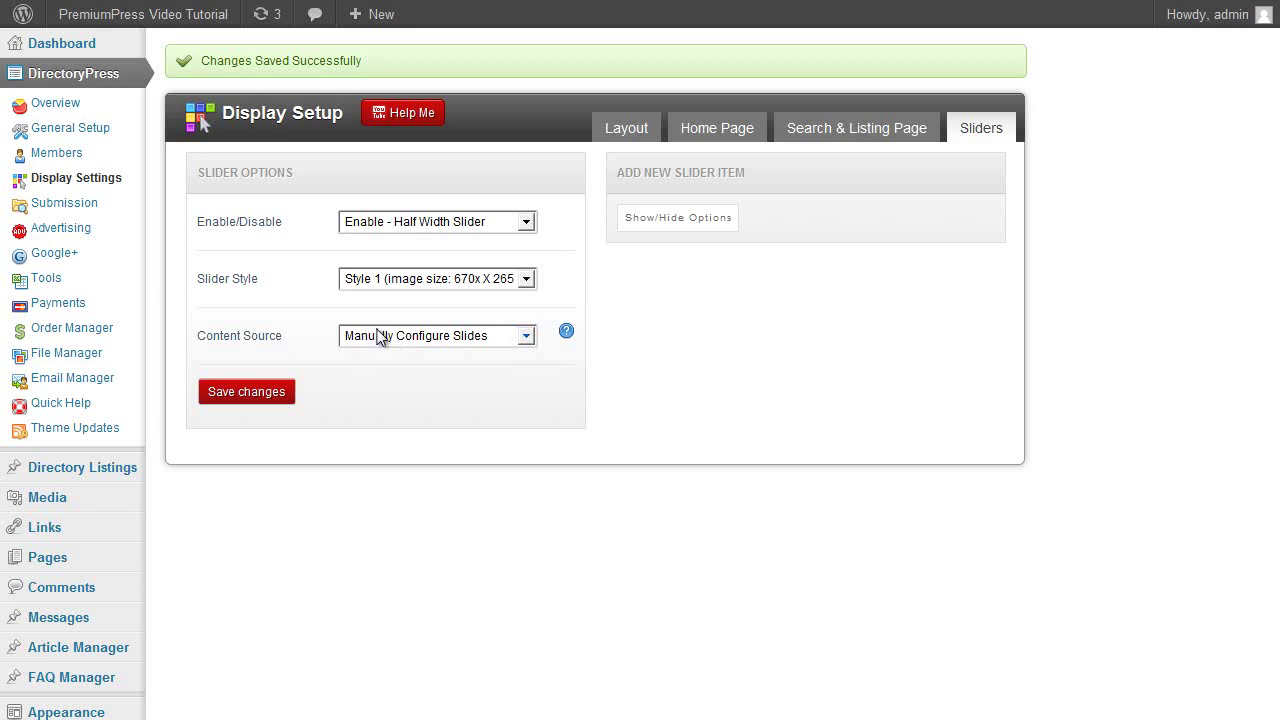
{"action": "left_click", "coordinate": [380, 338]}
{"action": "left_click", "coordinate": [389, 368]}
{"action": "left_click", "coordinate": [430, 338]}
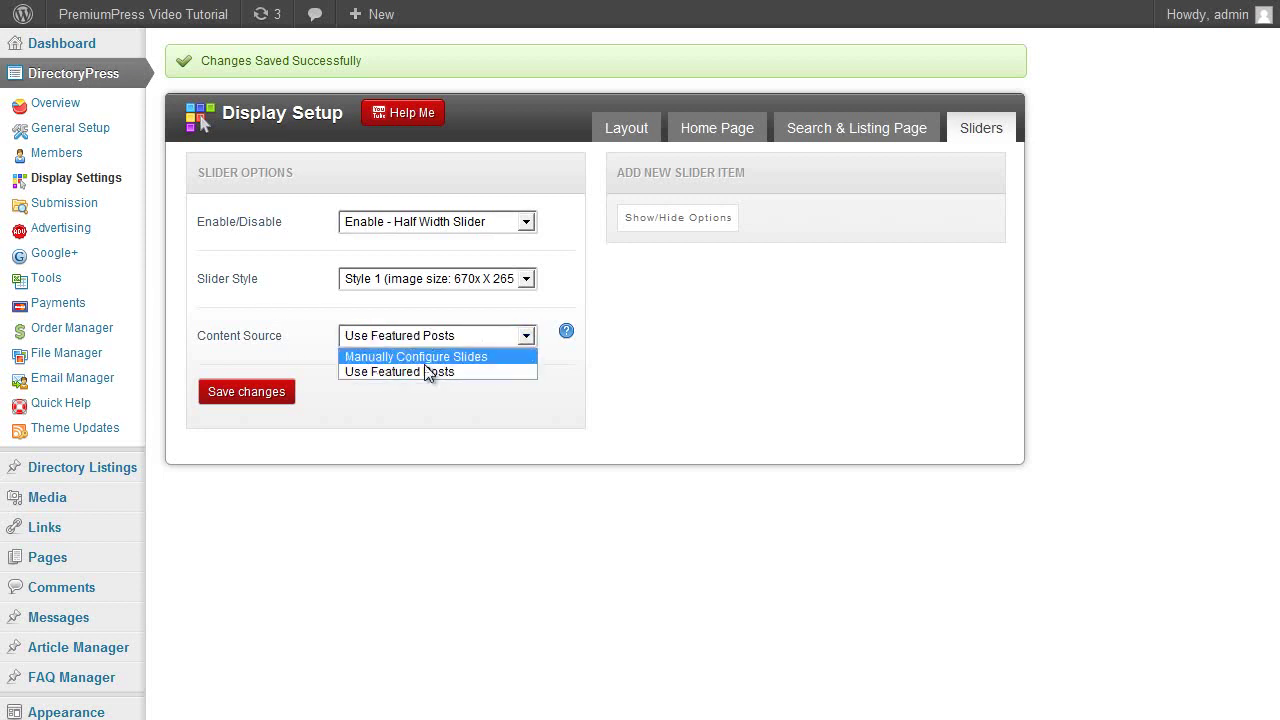
{"action": "left_click", "coordinate": [415, 374]}
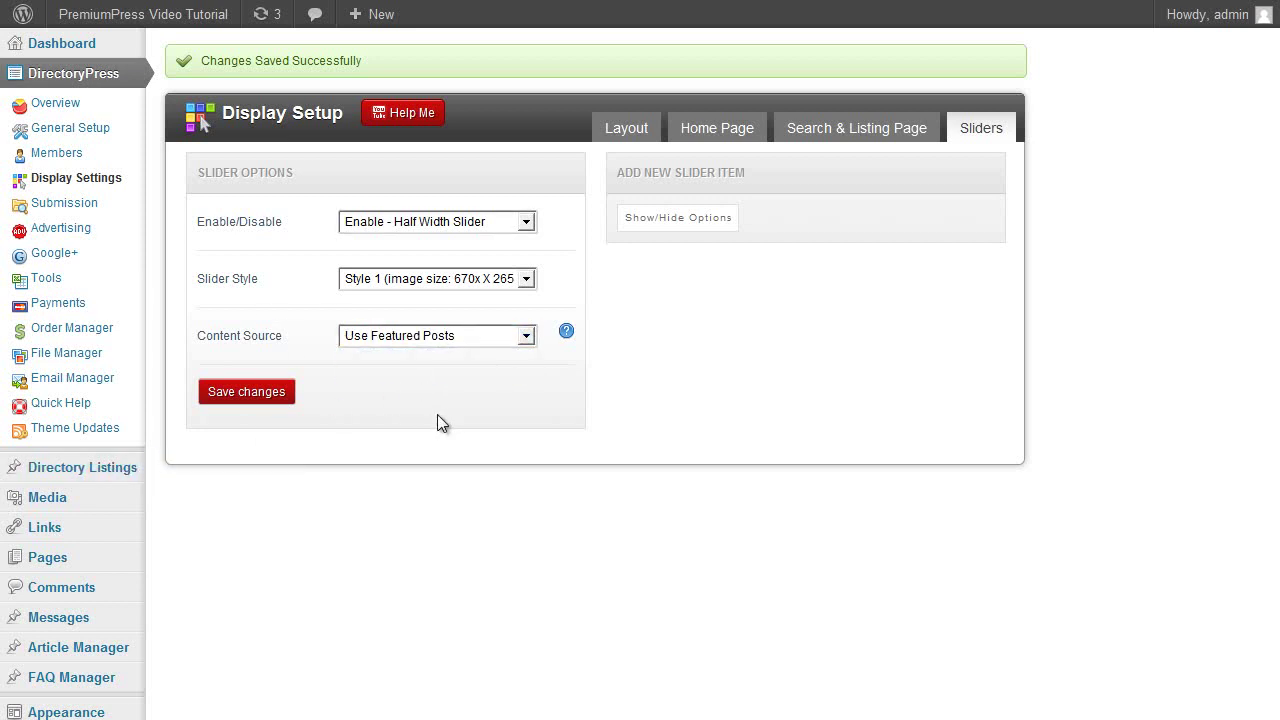
{"action": "left_click", "coordinate": [250, 394]}
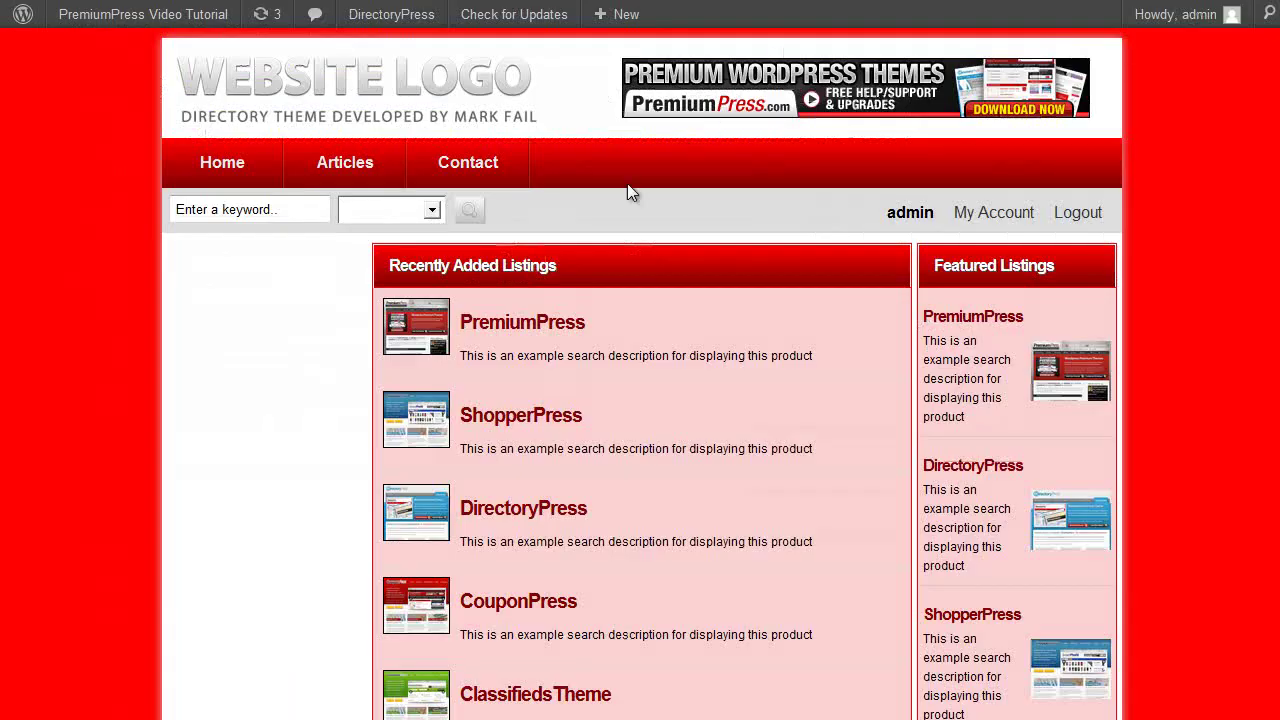
Reload the live home page and view the half-width slider above Recently Added Listings.
{"action": "key", "text": "F5"}
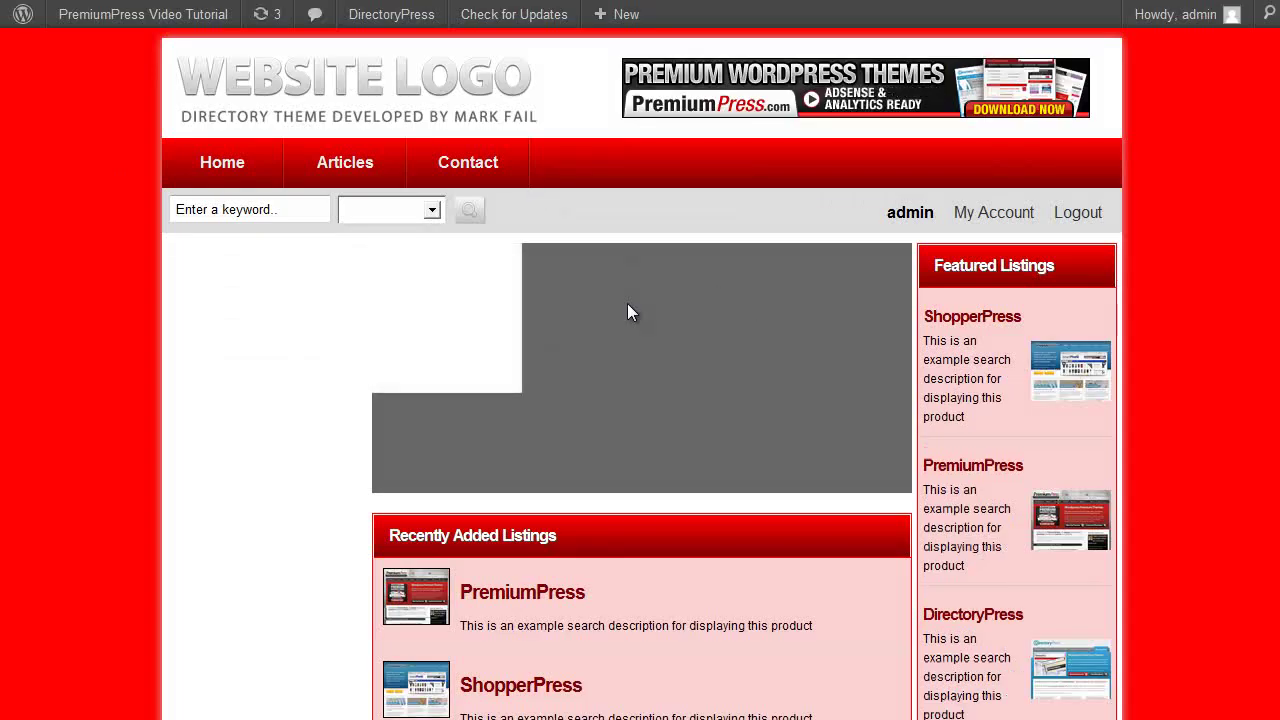
{"action": "scroll", "coordinate": [512, 464], "scroll_direction": "down", "scroll_amount": 1}
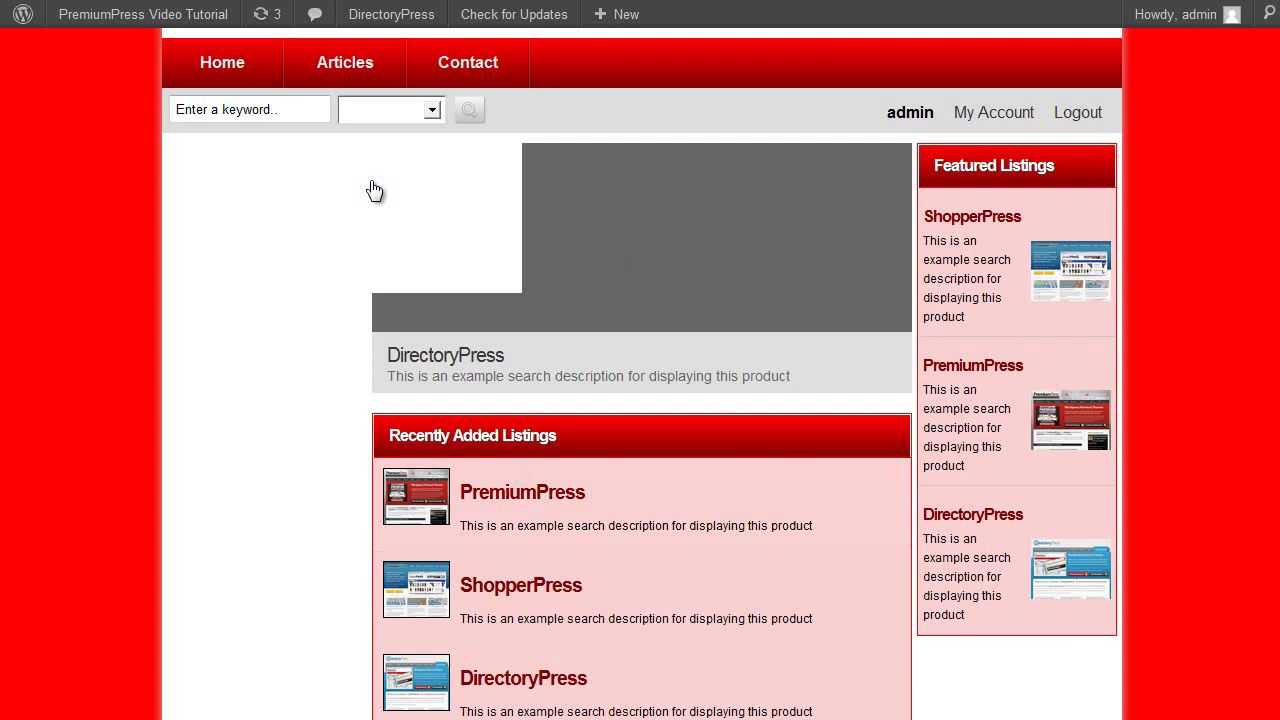
{"action": "scroll", "coordinate": [536, 283], "scroll_direction": "up", "scroll_amount": 1}
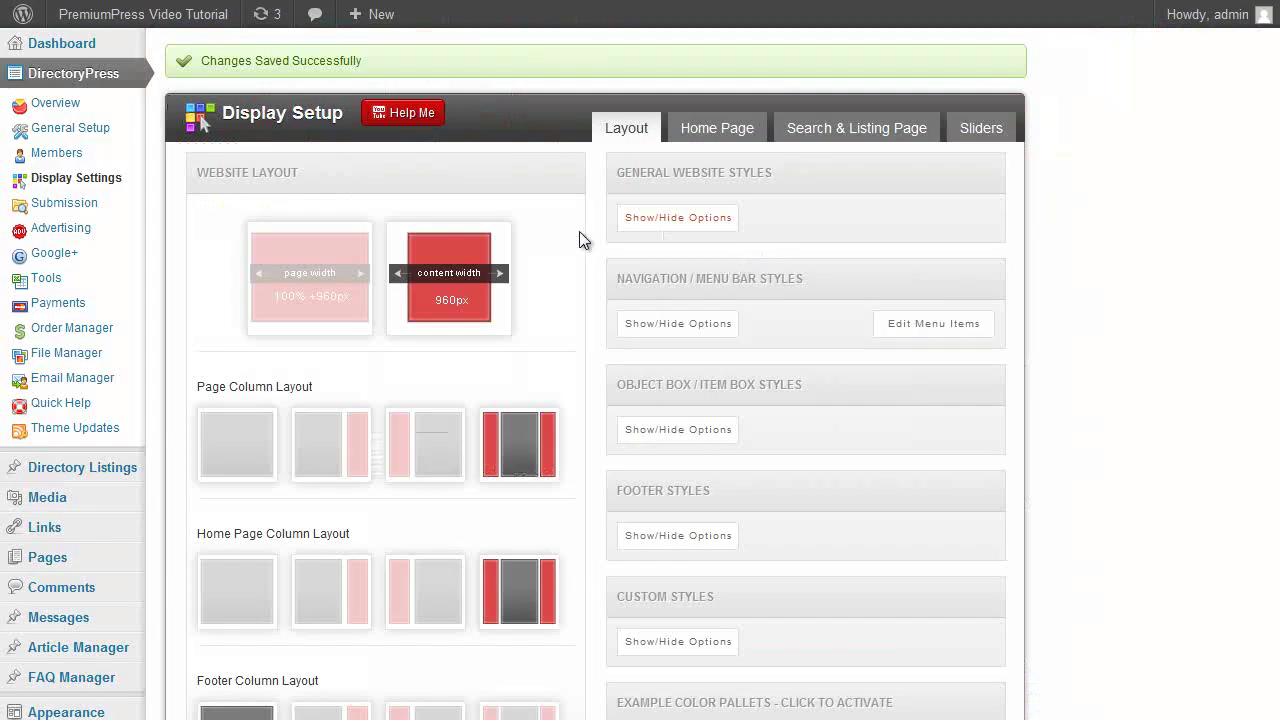
Open the Submission package settings, then go to the live site's member account area.
{"action": "left_click", "coordinate": [95, 205]}
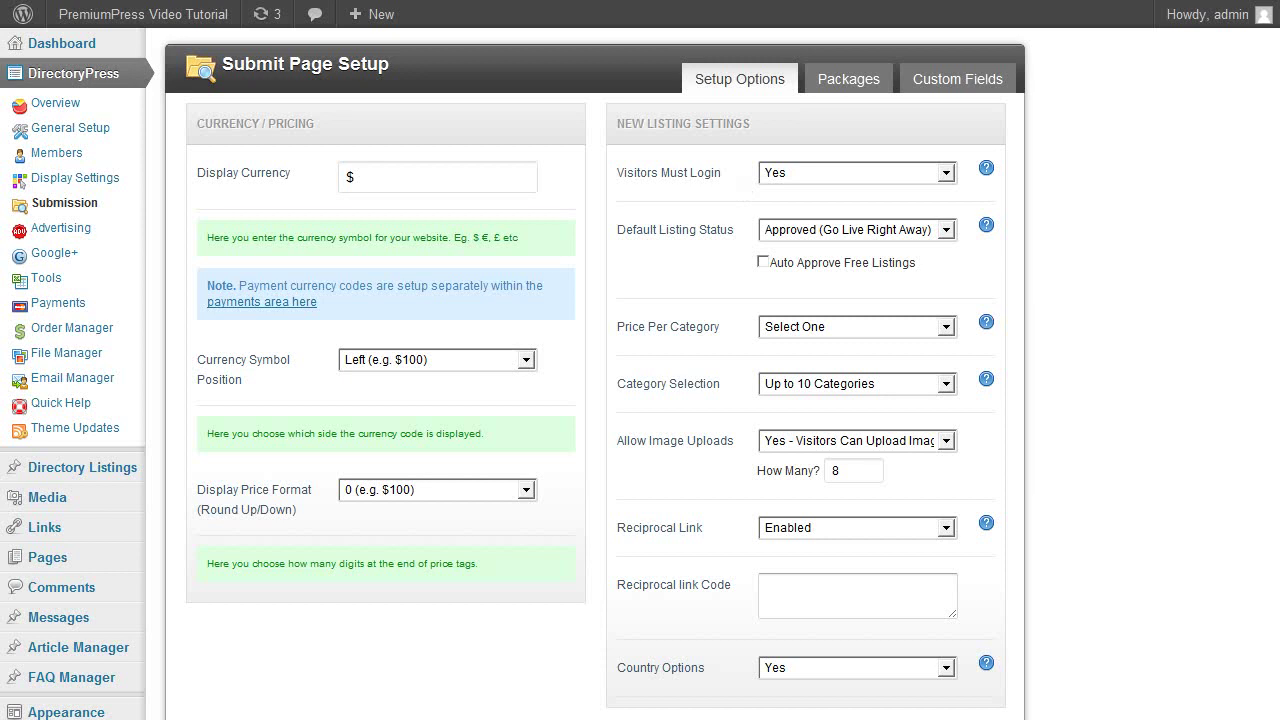
{"action": "left_click", "coordinate": [829, 78]}
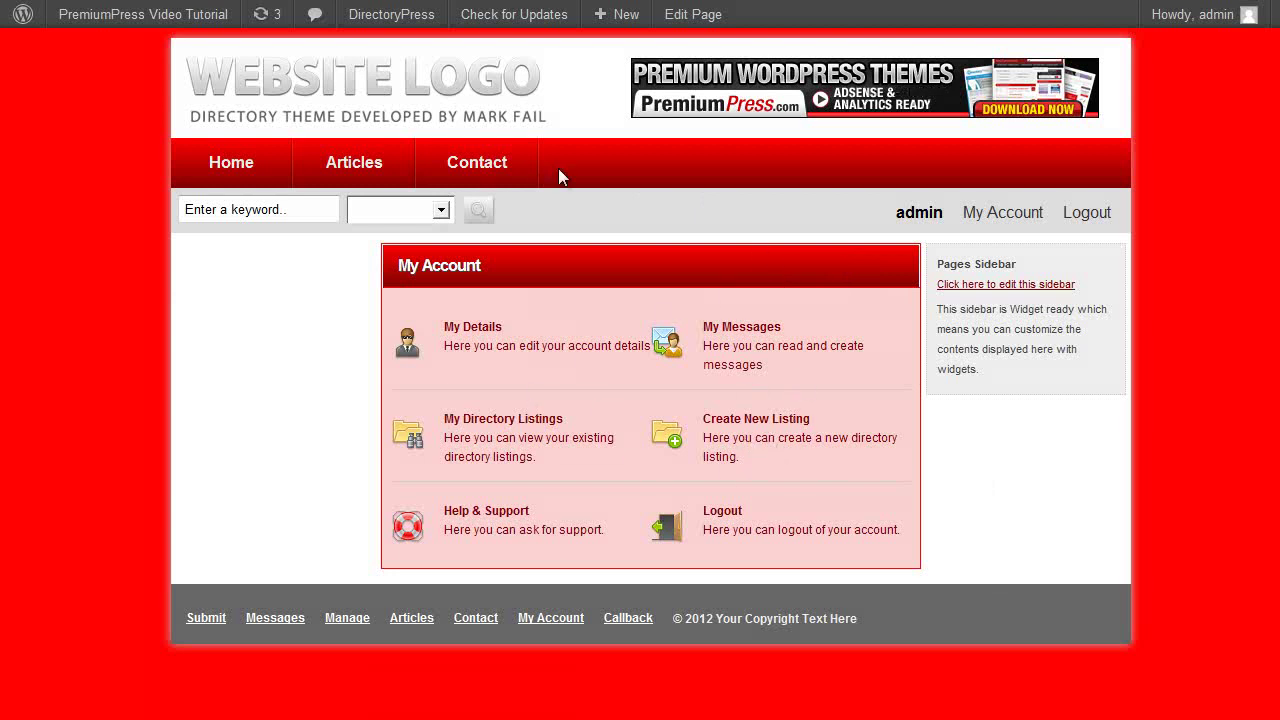
{"action": "left_click", "coordinate": [452, 106]}
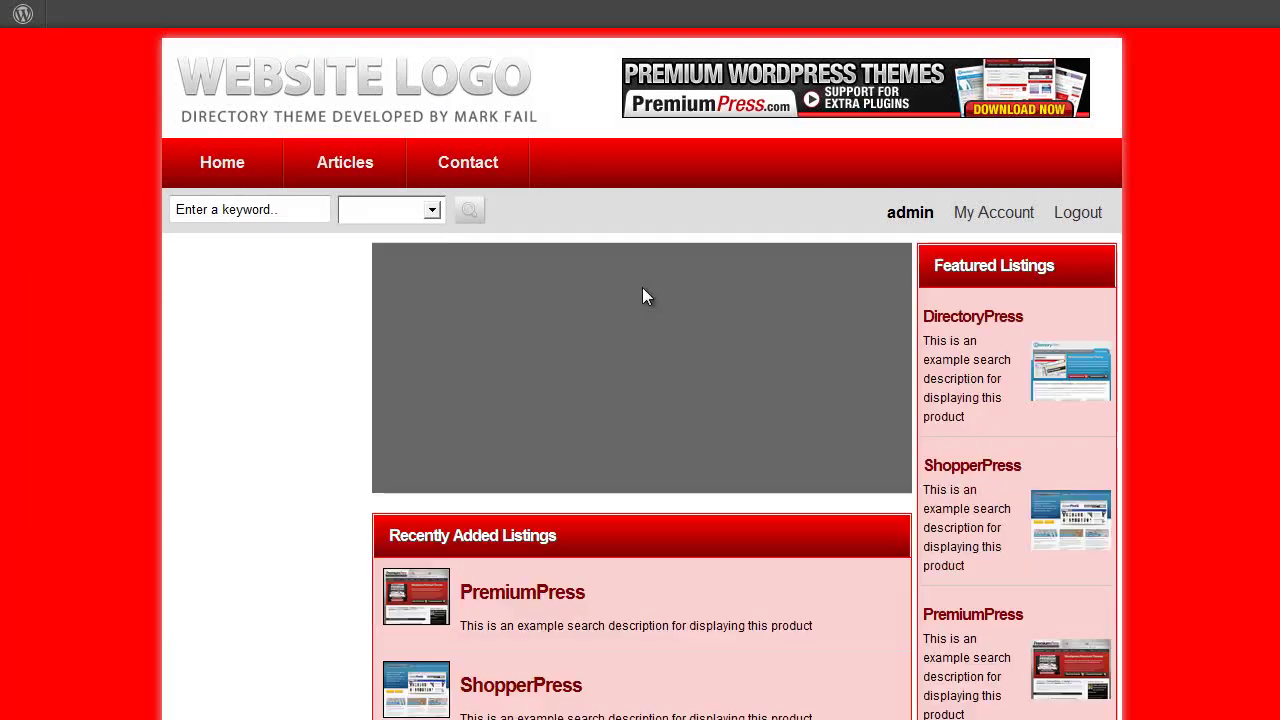
{"action": "left_click", "coordinate": [995, 213]}
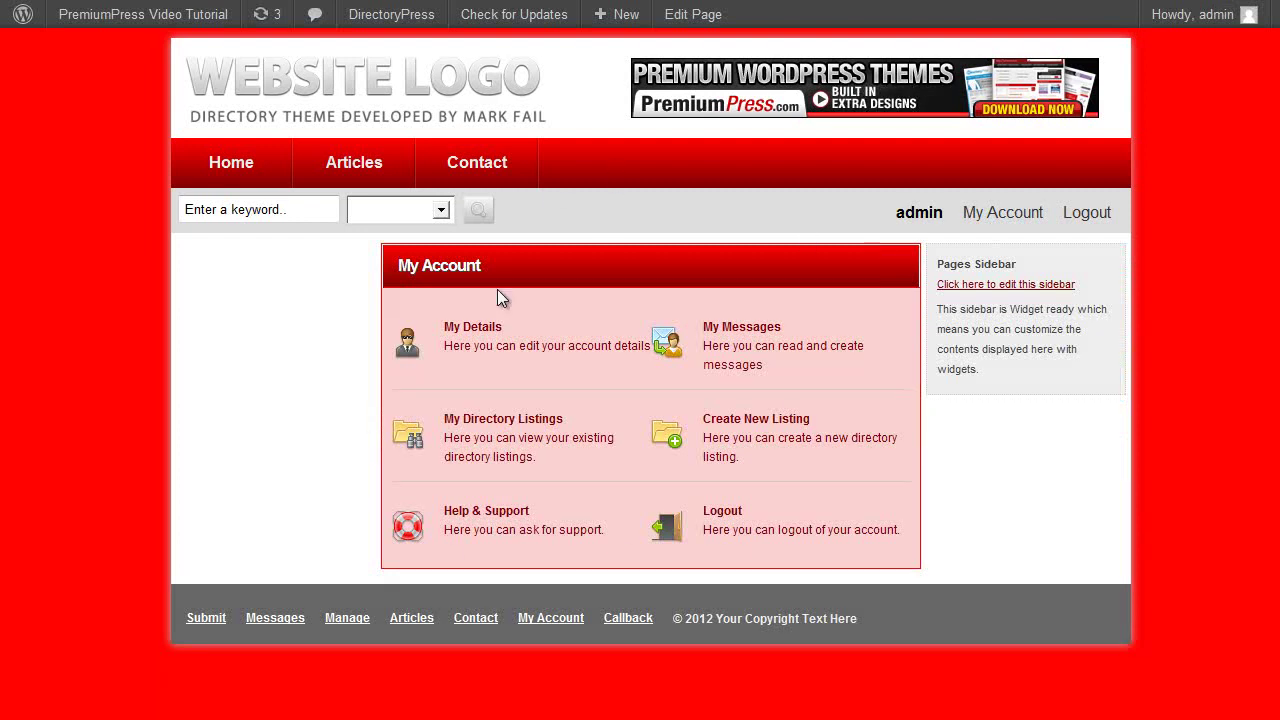
Save the account details on the My Details form.
{"action": "left_click", "coordinate": [494, 348]}
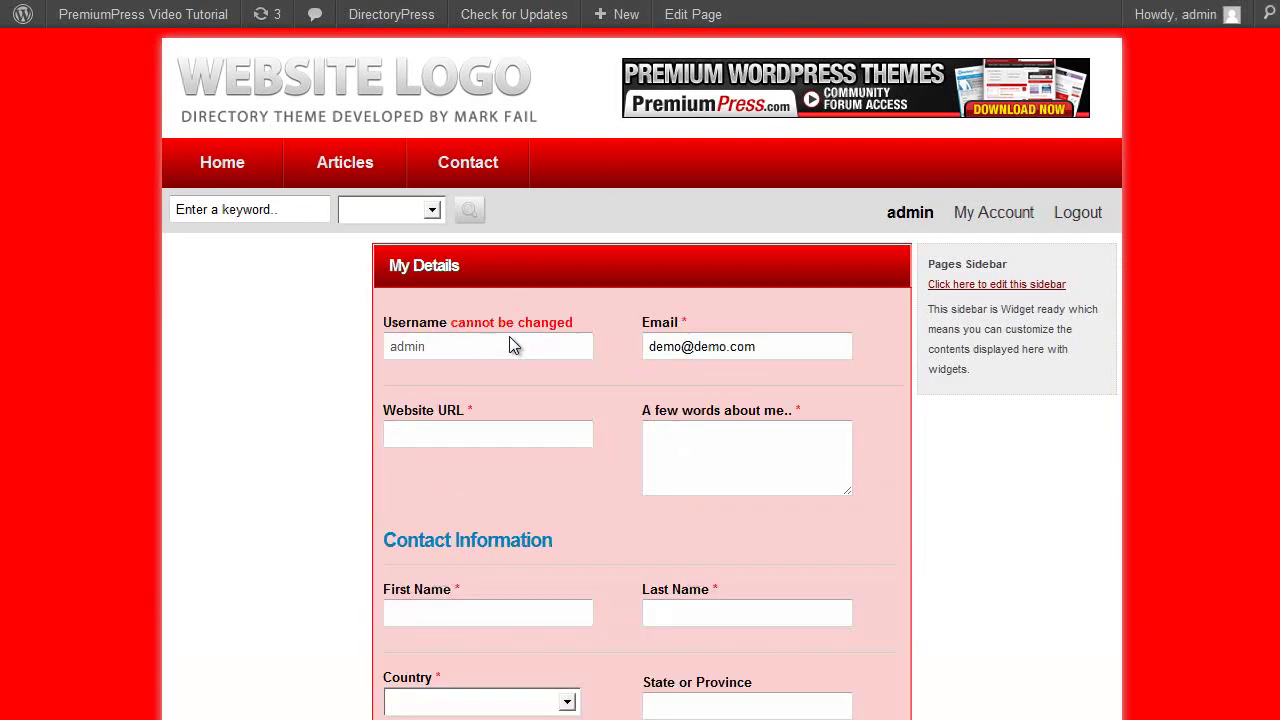
{"action": "scroll", "coordinate": [483, 430], "scroll_direction": "down", "scroll_amount": 5}
{"action": "scroll", "coordinate": [514, 423], "scroll_direction": "up", "scroll_amount": 5}
{"action": "scroll", "coordinate": [514, 423], "scroll_direction": "down", "scroll_amount": 5}
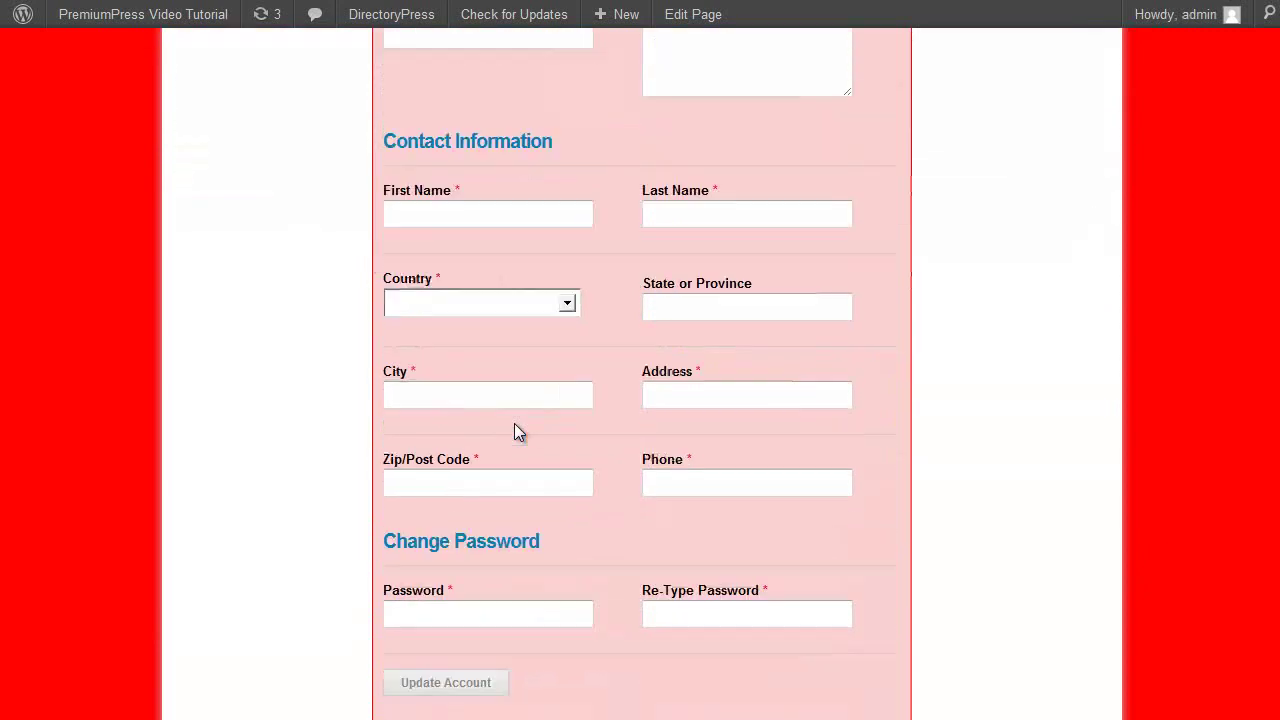
{"action": "left_click", "coordinate": [472, 684]}
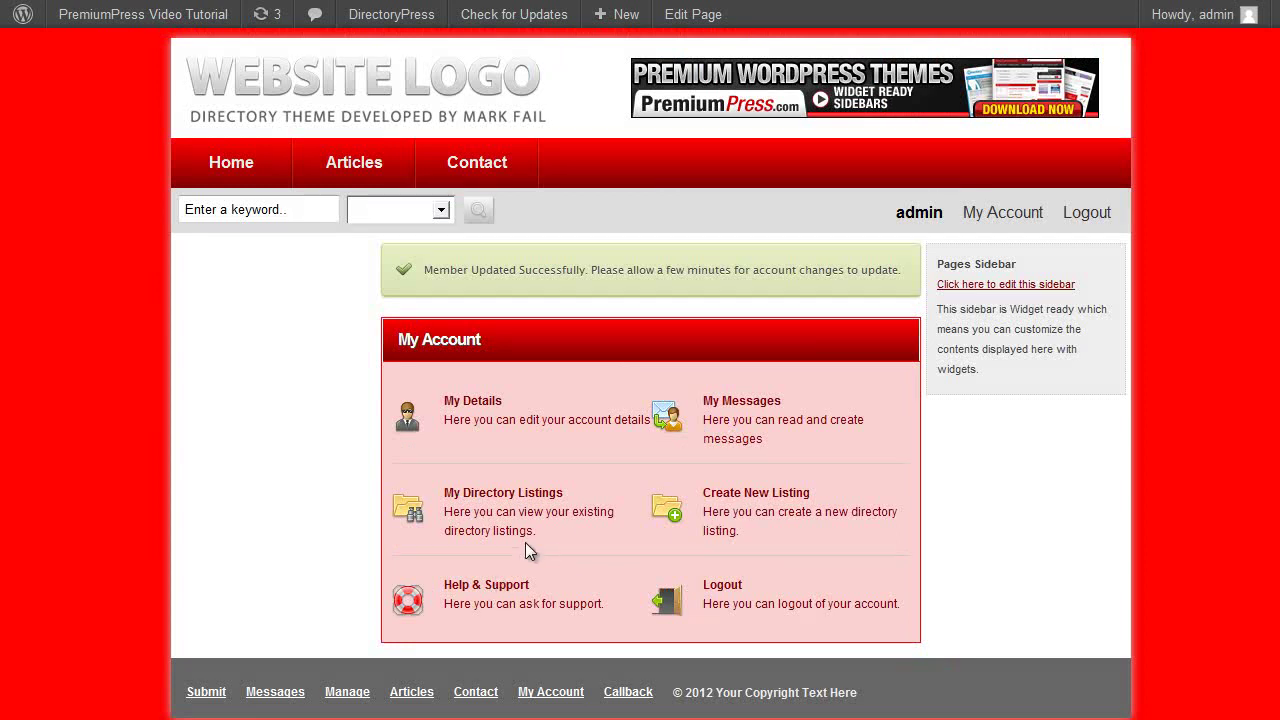
Start a new listing to view the Free, $10, $25 and $50 package options.
{"action": "left_click", "coordinate": [766, 508]}
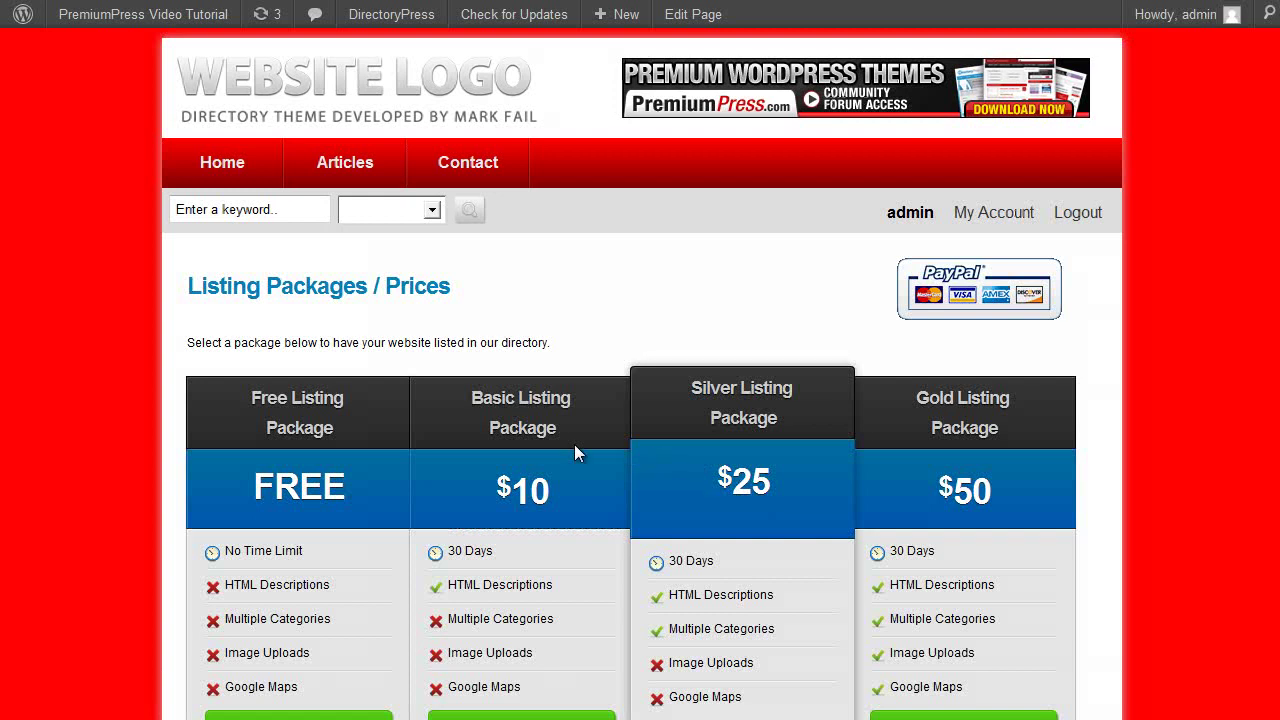
{"action": "scroll", "coordinate": [574, 449], "scroll_direction": "down", "scroll_amount": 1}
{"action": "mouse_move", "coordinate": [963, 457]}
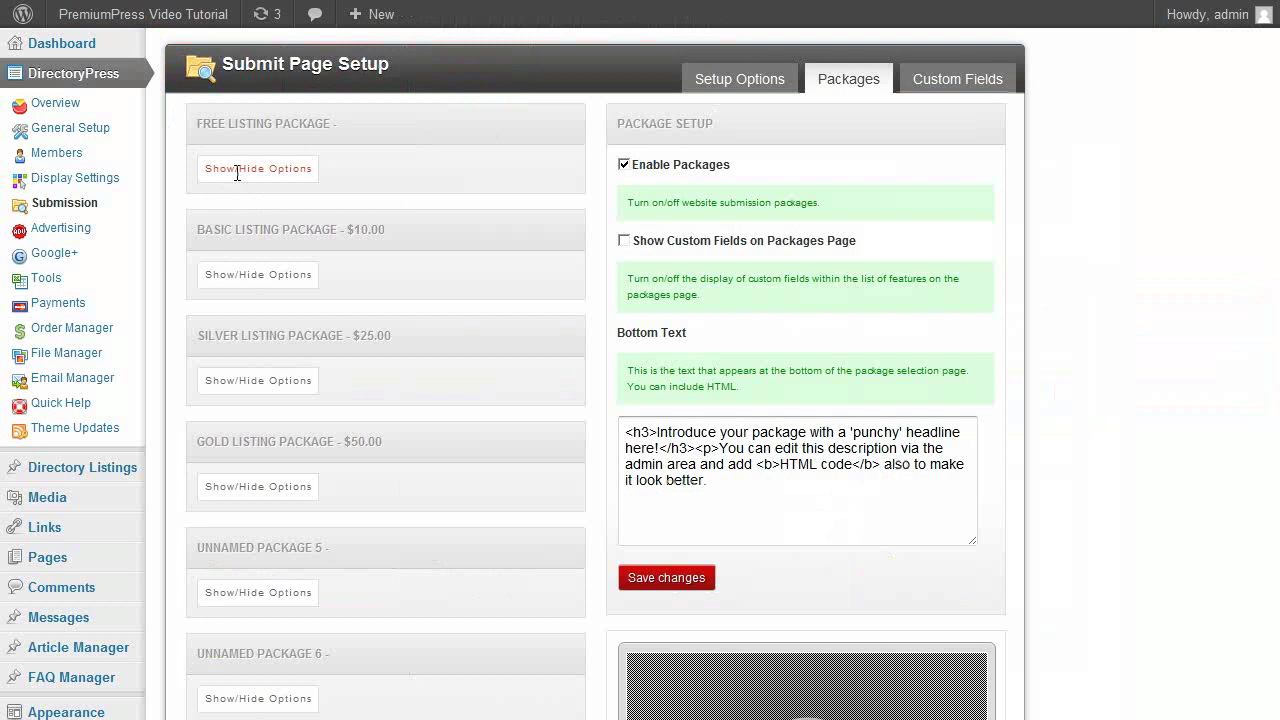
Change the Free Listing Package display name to TEST PACKAGE and save.
{"action": "left_click", "coordinate": [237, 172]}
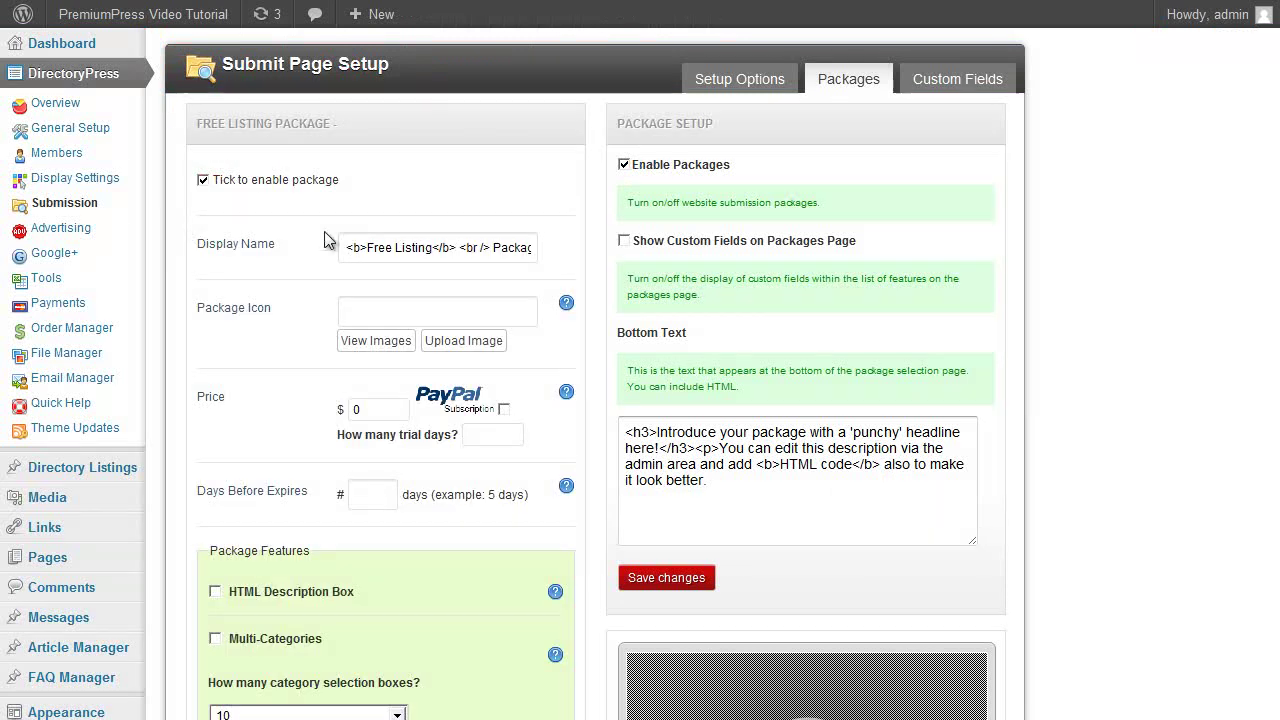
{"action": "left_click", "coordinate": [392, 250]}
{"action": "triple_click", "coordinate": [389, 252]}
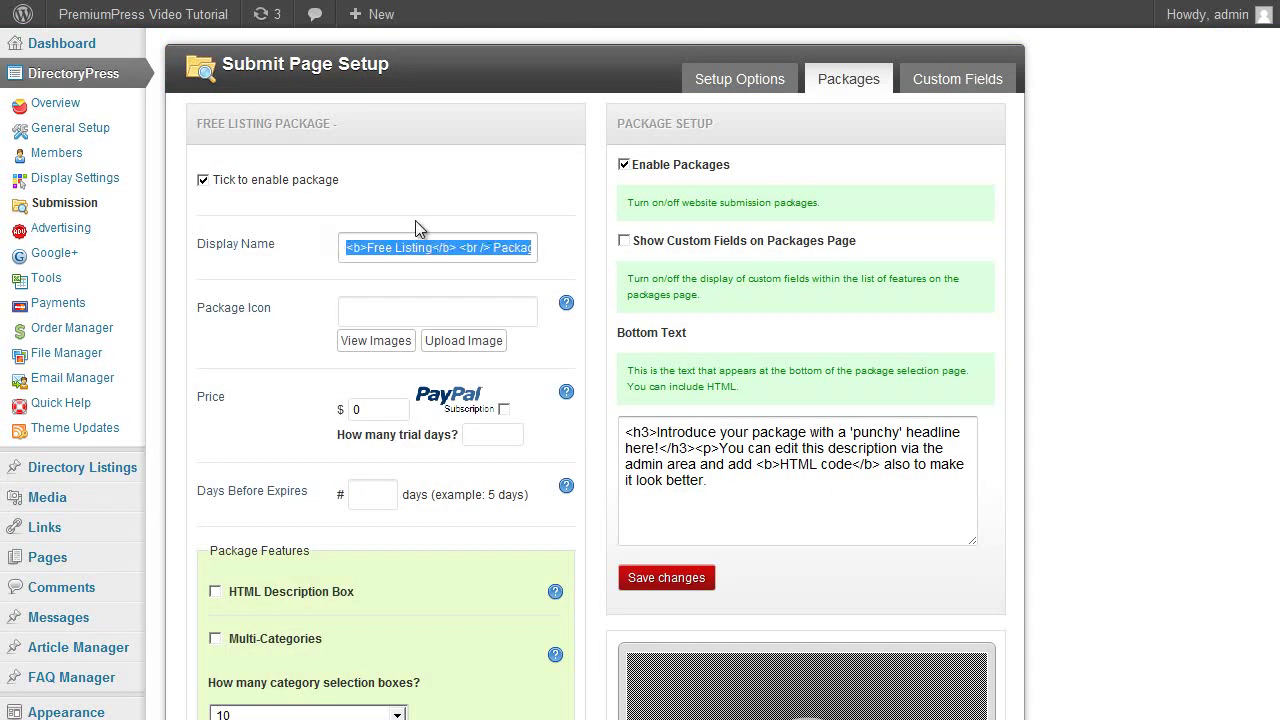
{"action": "type", "text": "TEST PACK"}
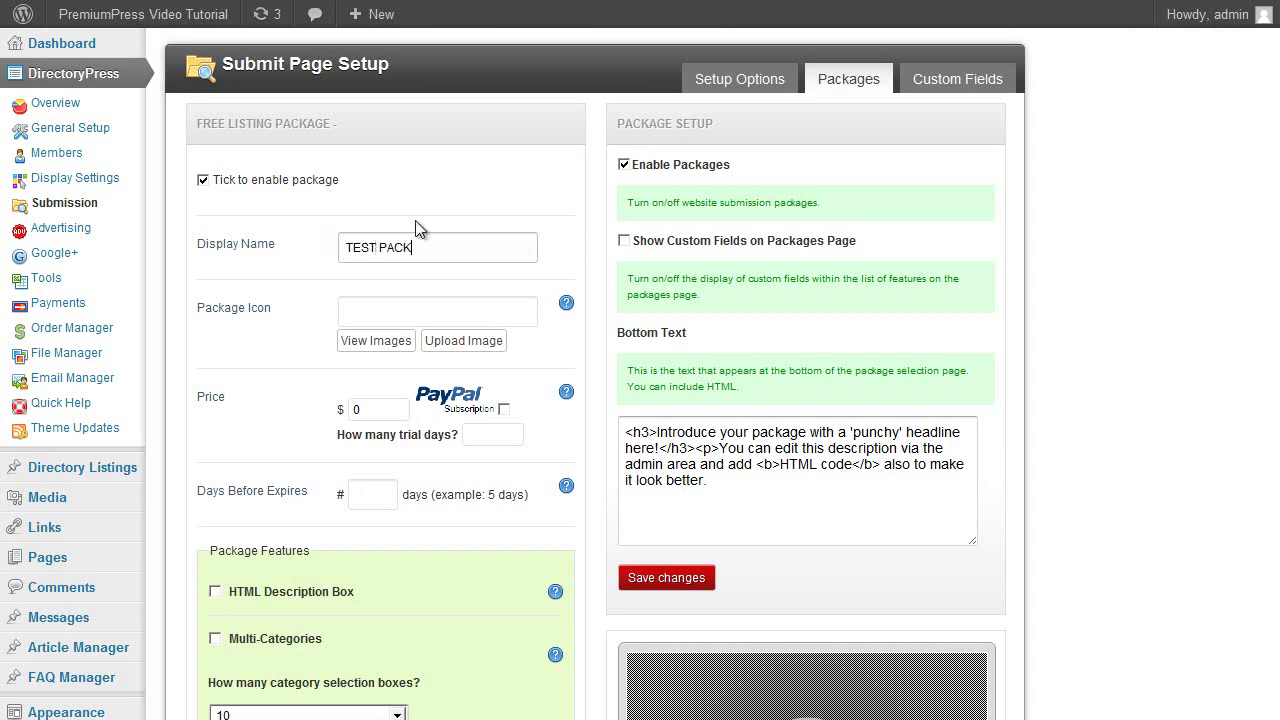
{"action": "scroll", "coordinate": [517, 483], "scroll_direction": "down", "scroll_amount": 5}
{"action": "left_click", "coordinate": [245, 481]}
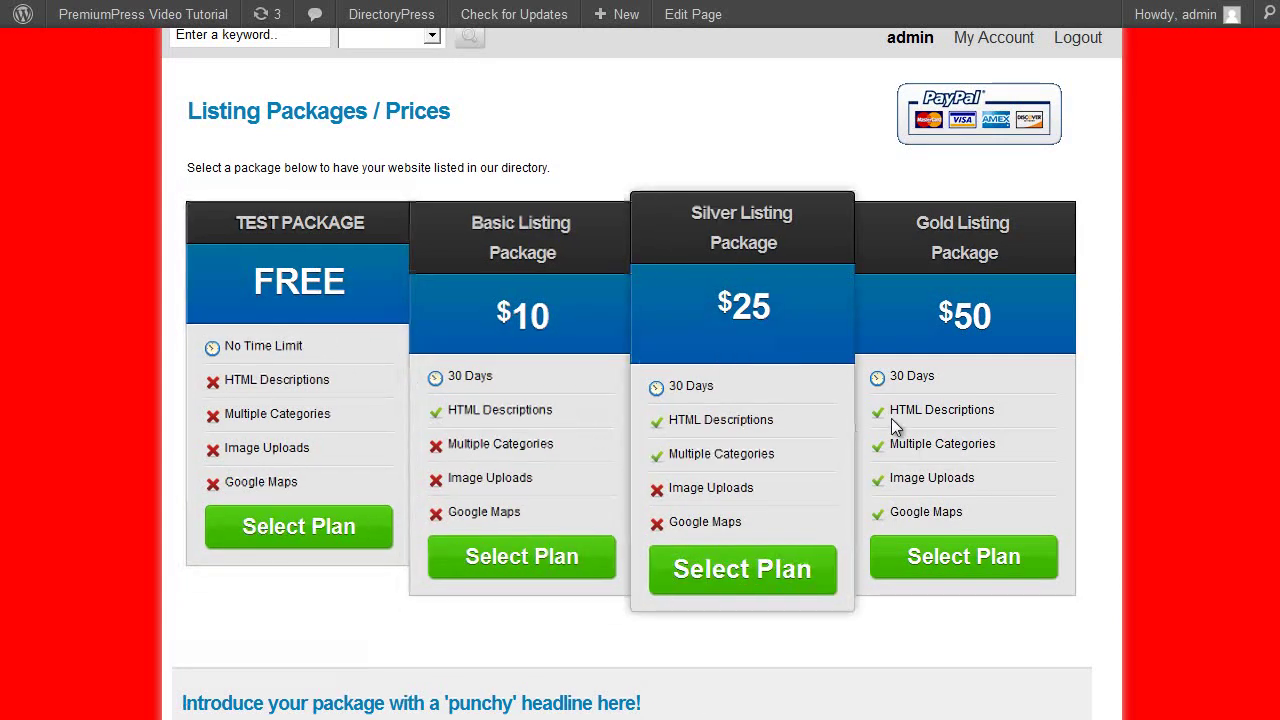
{"action": "scroll", "coordinate": [528, 374], "scroll_direction": "up", "scroll_amount": 2}
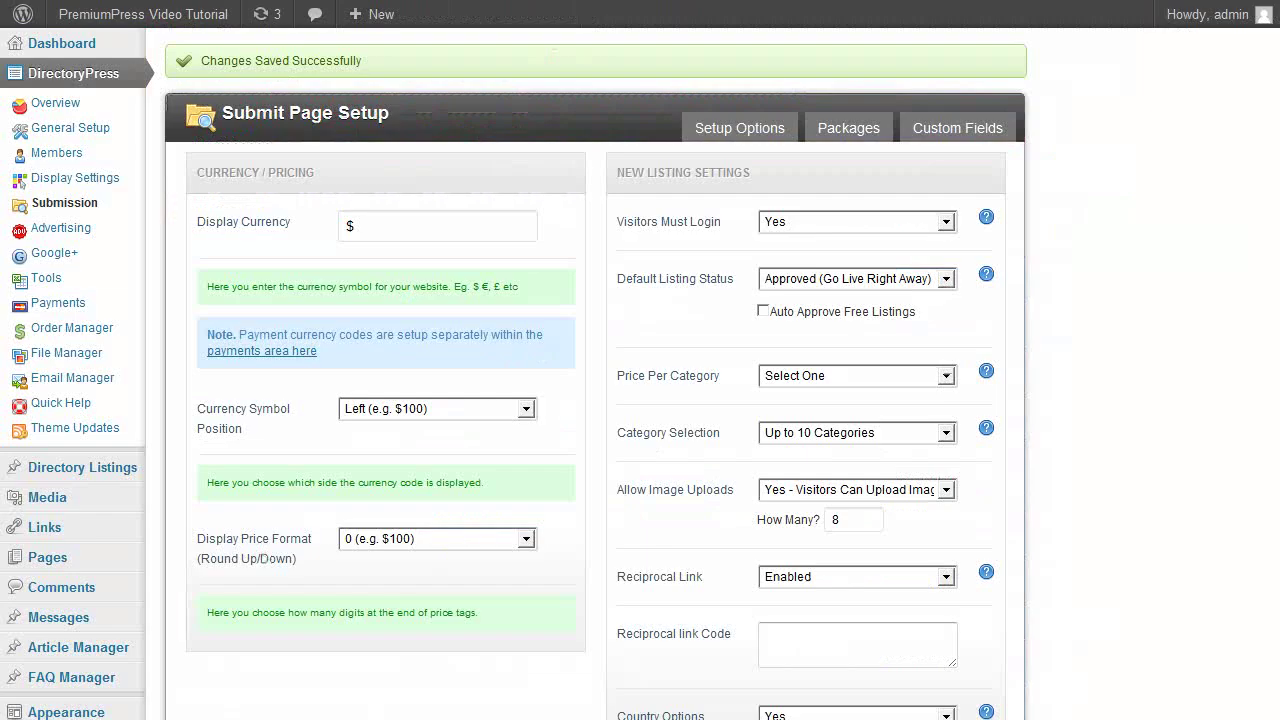
Save the PayPal Standard gateway in DirectoryPress Payments with Enable Gateway set to Enable.
{"action": "left_click", "coordinate": [66, 308]}
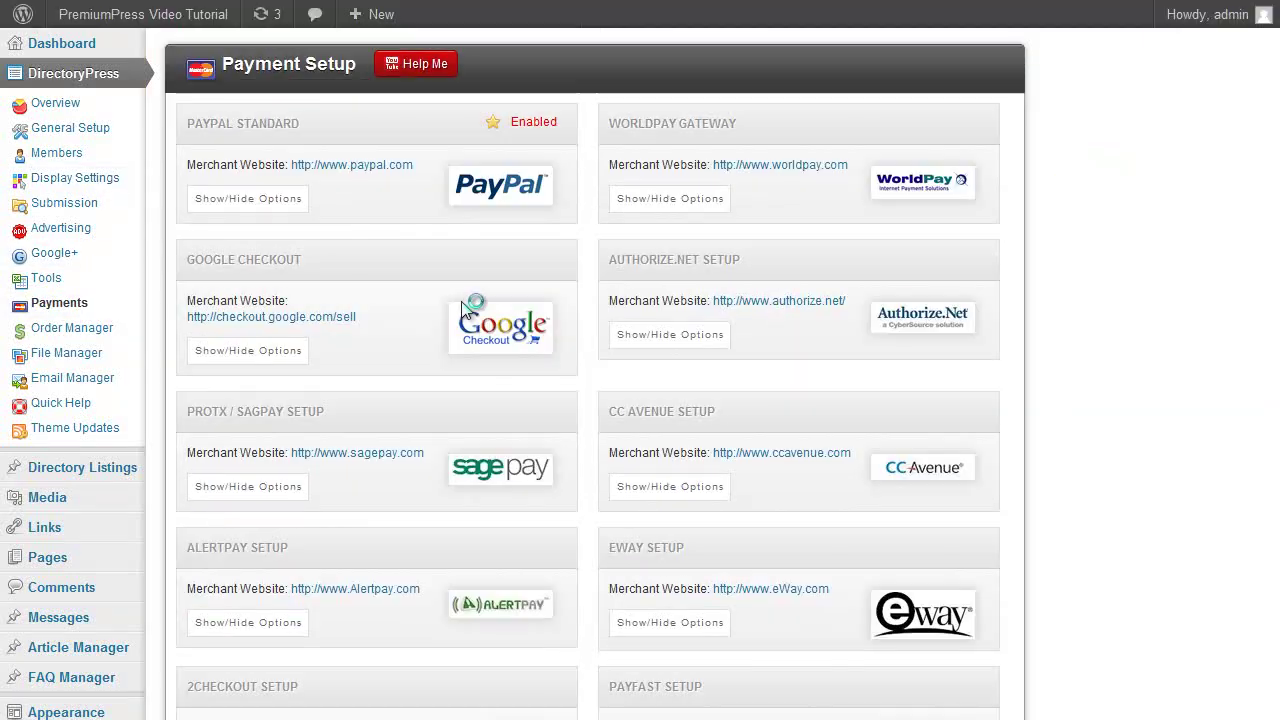
{"action": "scroll", "coordinate": [863, 200], "scroll_direction": "down", "scroll_amount": 5}
{"action": "scroll", "coordinate": [790, 280], "scroll_direction": "up", "scroll_amount": 5}
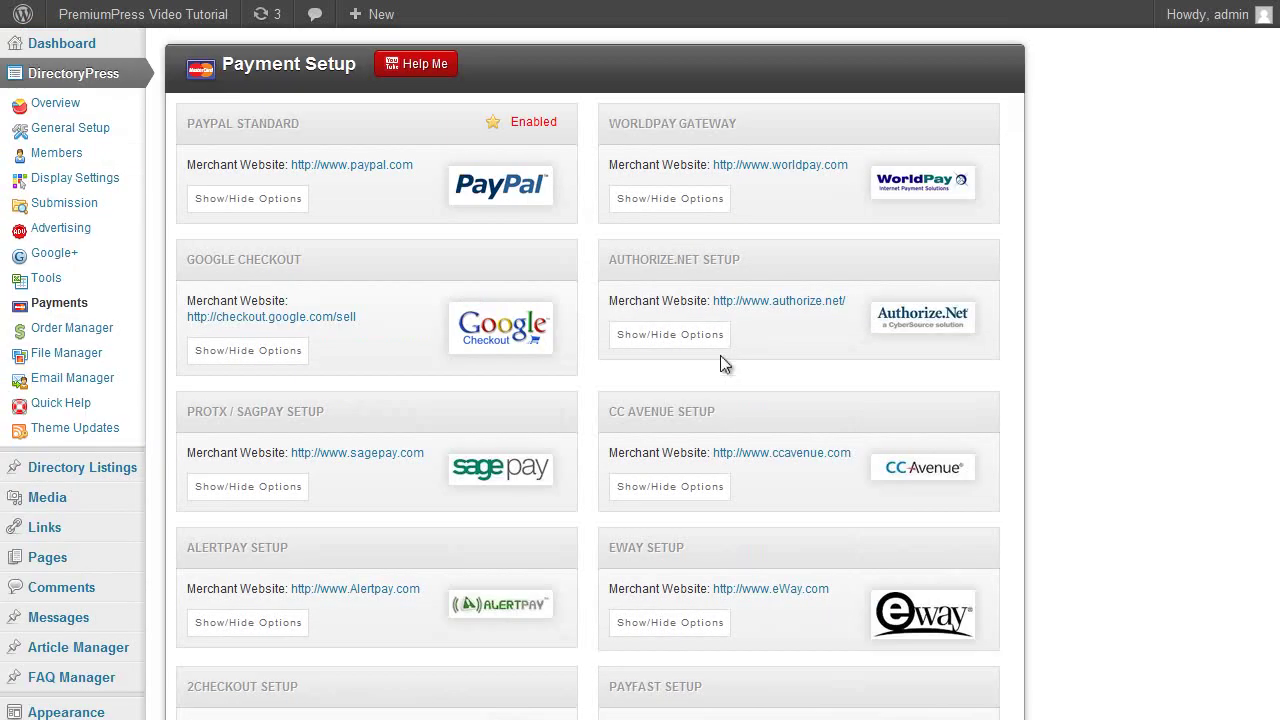
{"action": "left_click", "coordinate": [247, 203]}
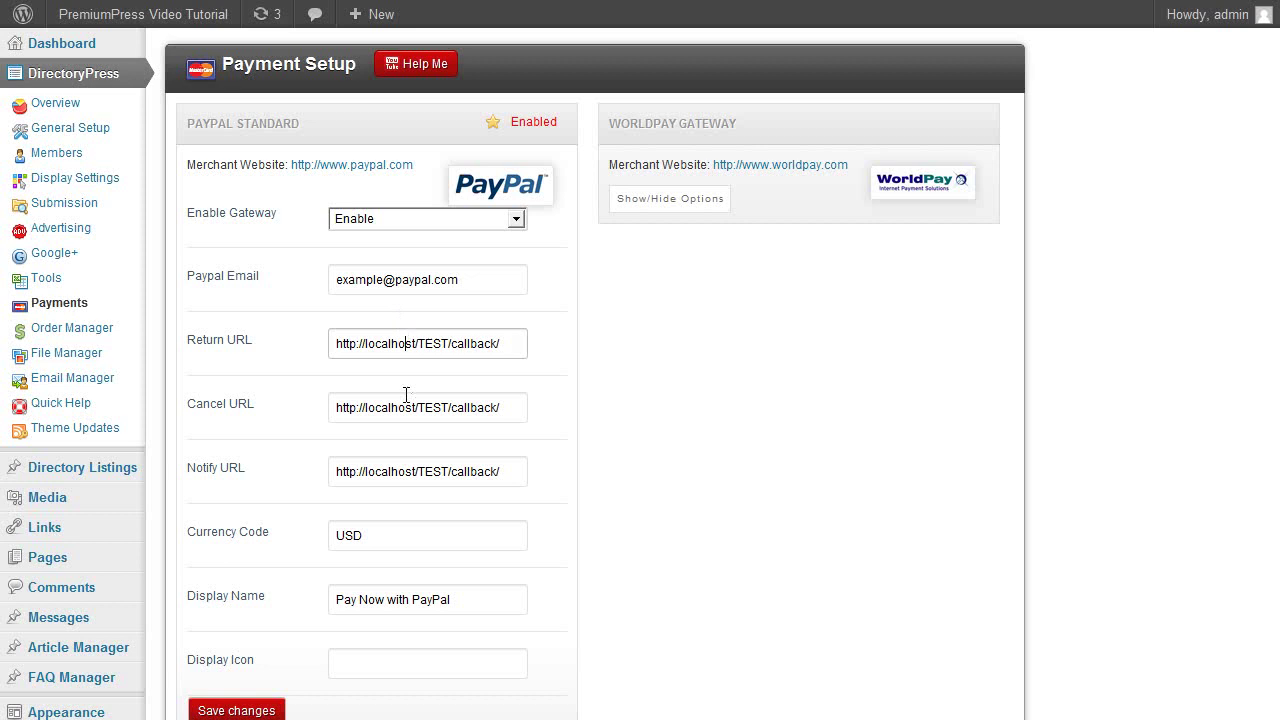
{"action": "left_click", "coordinate": [360, 538]}
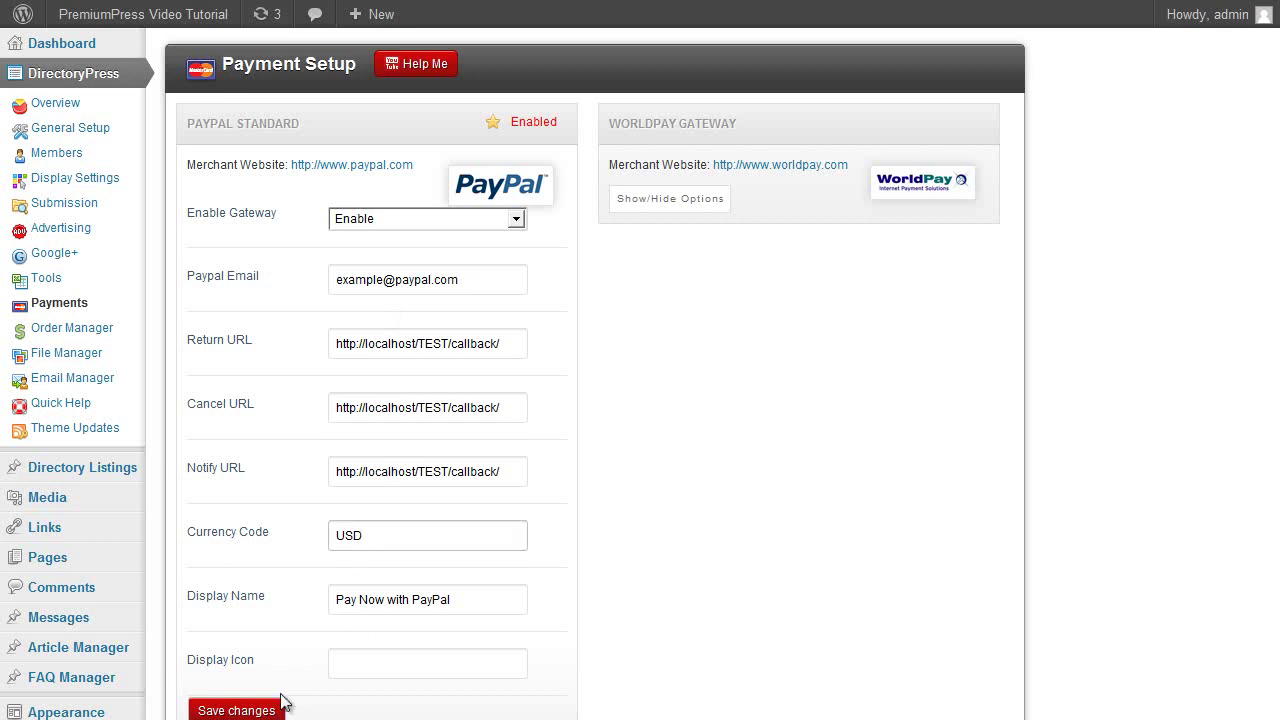
{"action": "left_click", "coordinate": [236, 710]}
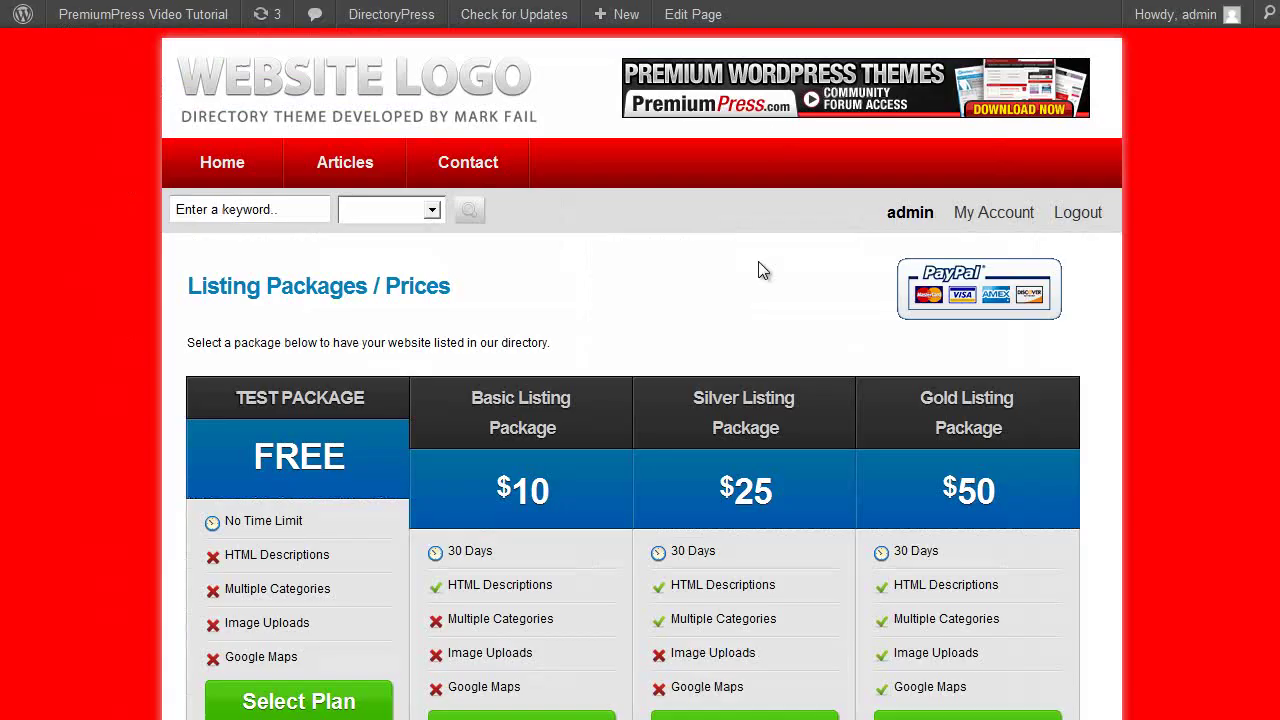
{"action": "scroll", "coordinate": [757, 271], "scroll_direction": "down", "scroll_amount": 3}
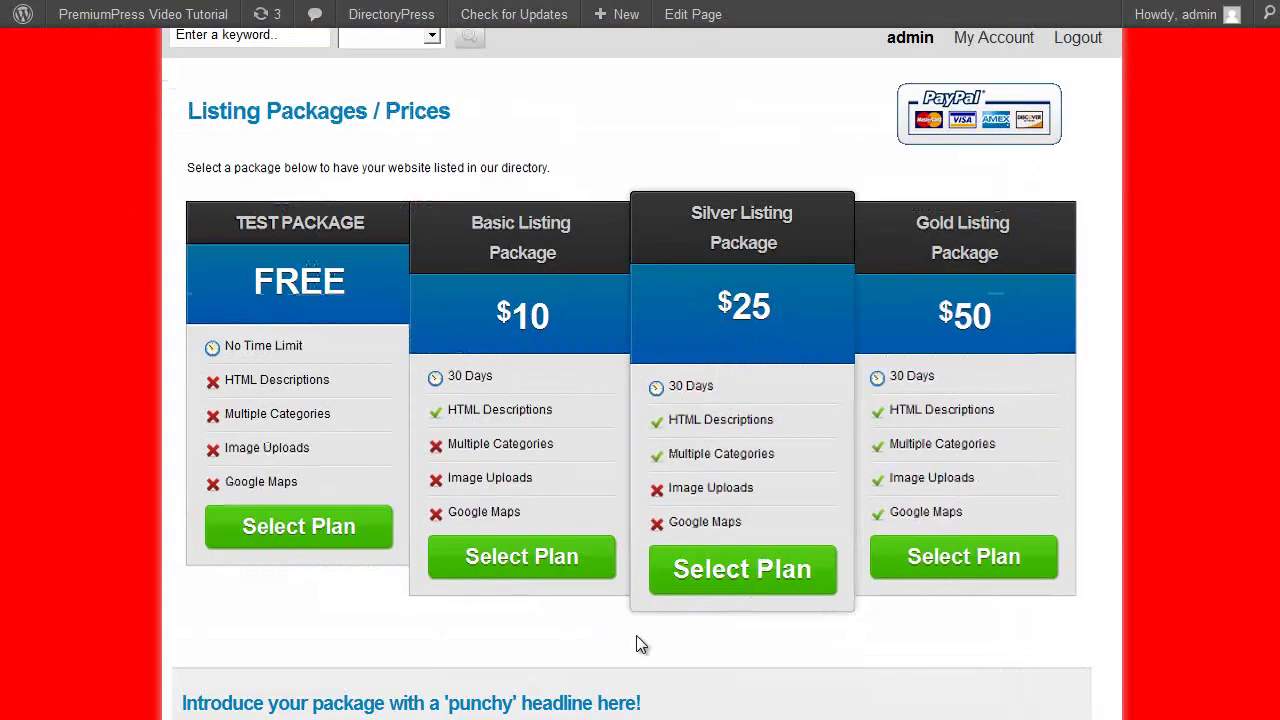
{"action": "scroll", "coordinate": [818, 297], "scroll_direction": "up", "scroll_amount": 3}
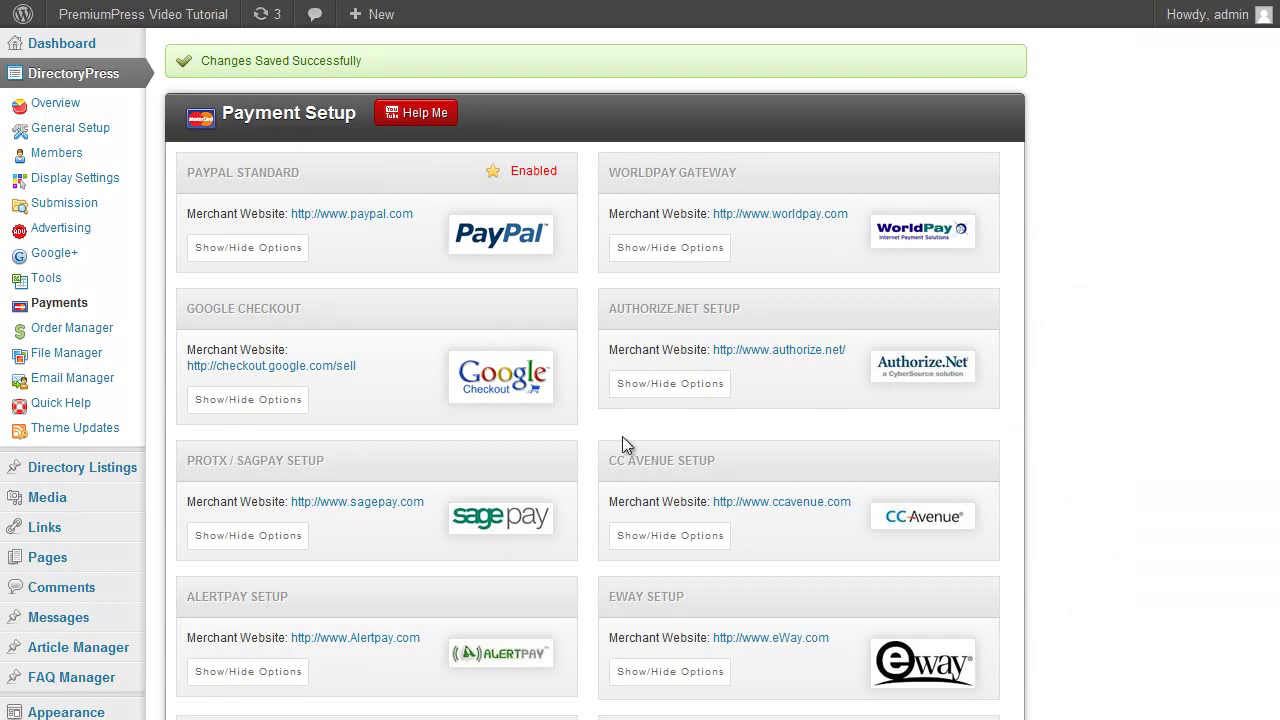
{"action": "scroll", "coordinate": [797, 412], "scroll_direction": "down", "scroll_amount": 3}
{"action": "scroll", "coordinate": [796, 410], "scroll_direction": "up", "scroll_amount": 3}
Look through the Order Manager and File Manager pages, then go to Email Manager.
{"action": "left_click", "coordinate": [100, 332]}
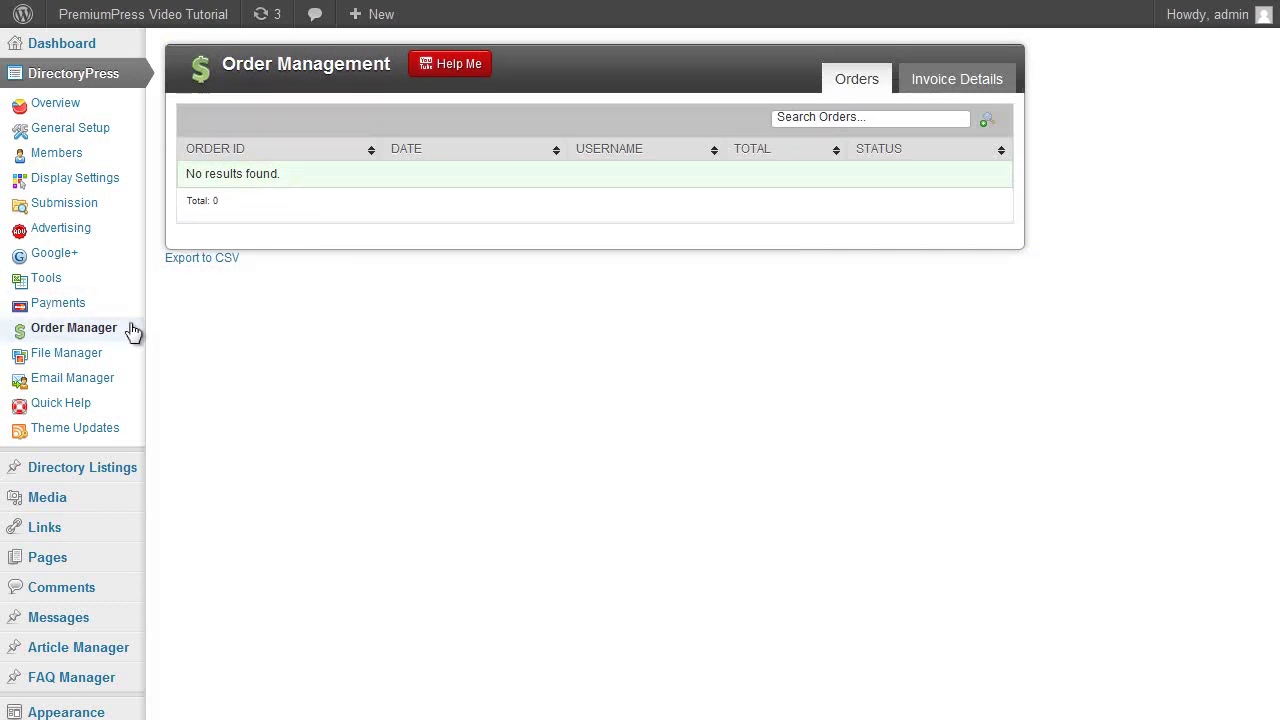
{"action": "left_click", "coordinate": [94, 356]}
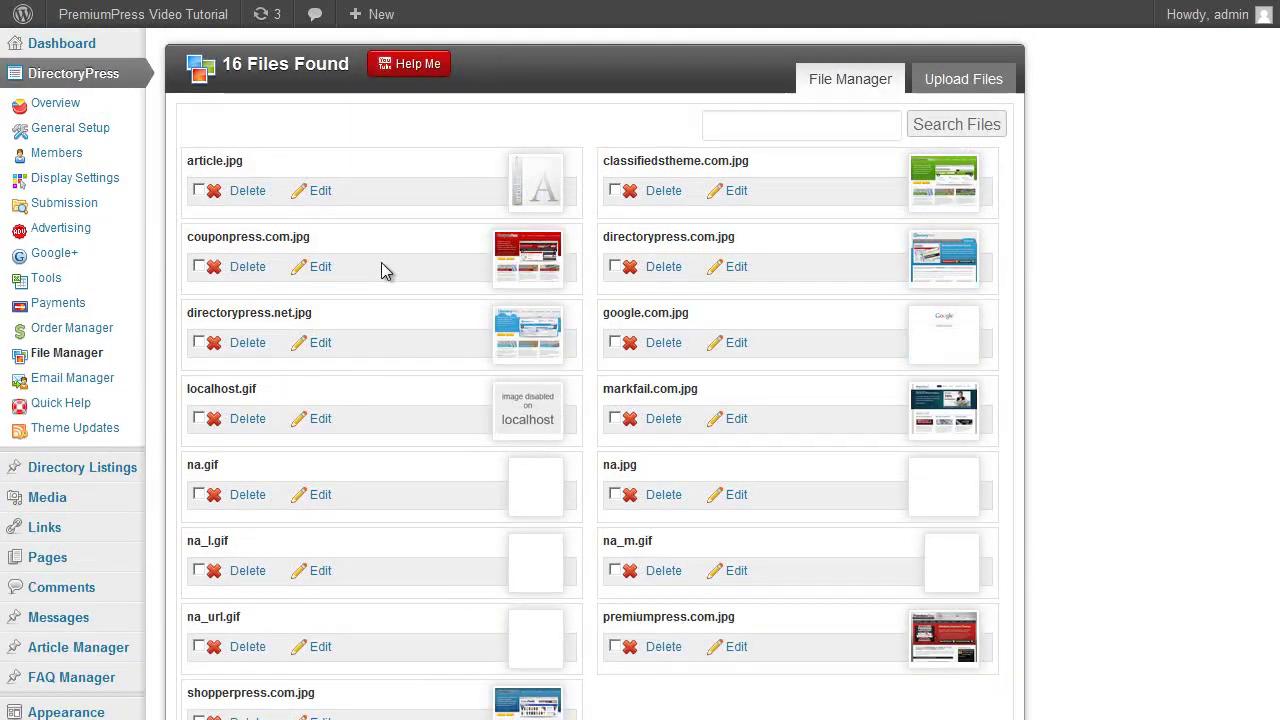
{"action": "left_click", "coordinate": [87, 387]}
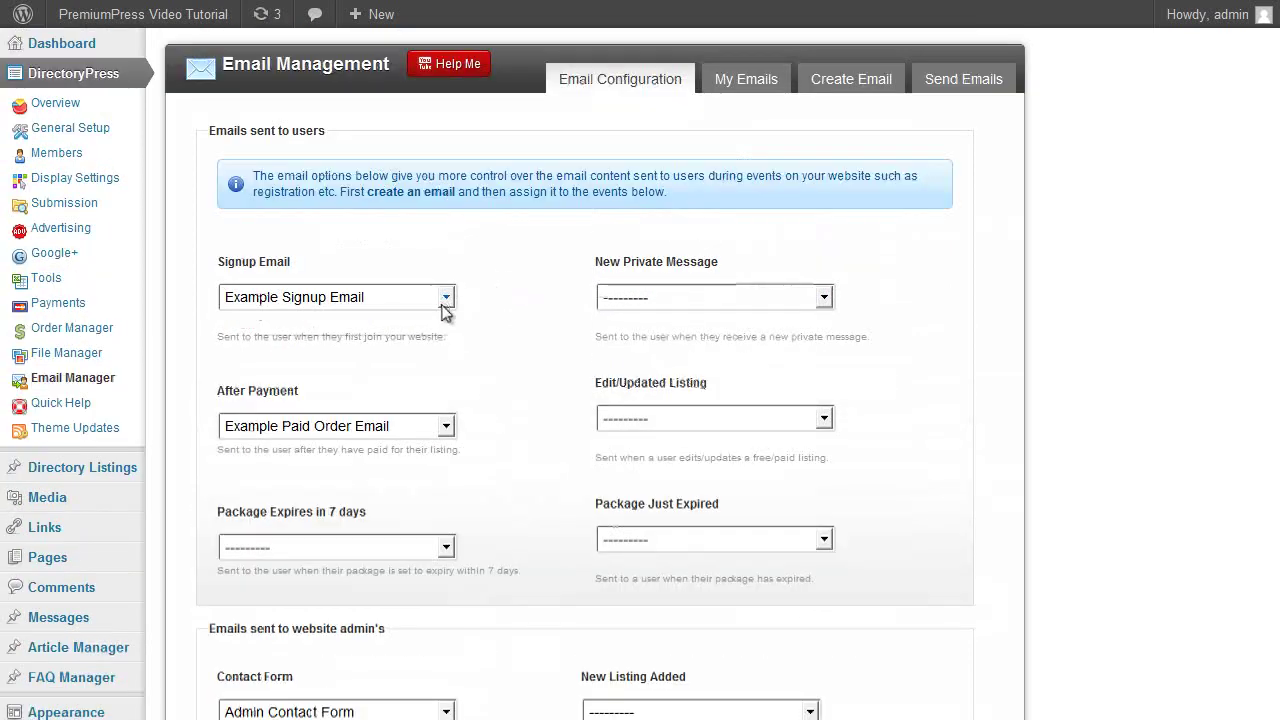
Send Example Signup Email for New Private Message, keeping the Signup and After Payment emails unchanged.
{"action": "left_click", "coordinate": [372, 305]}
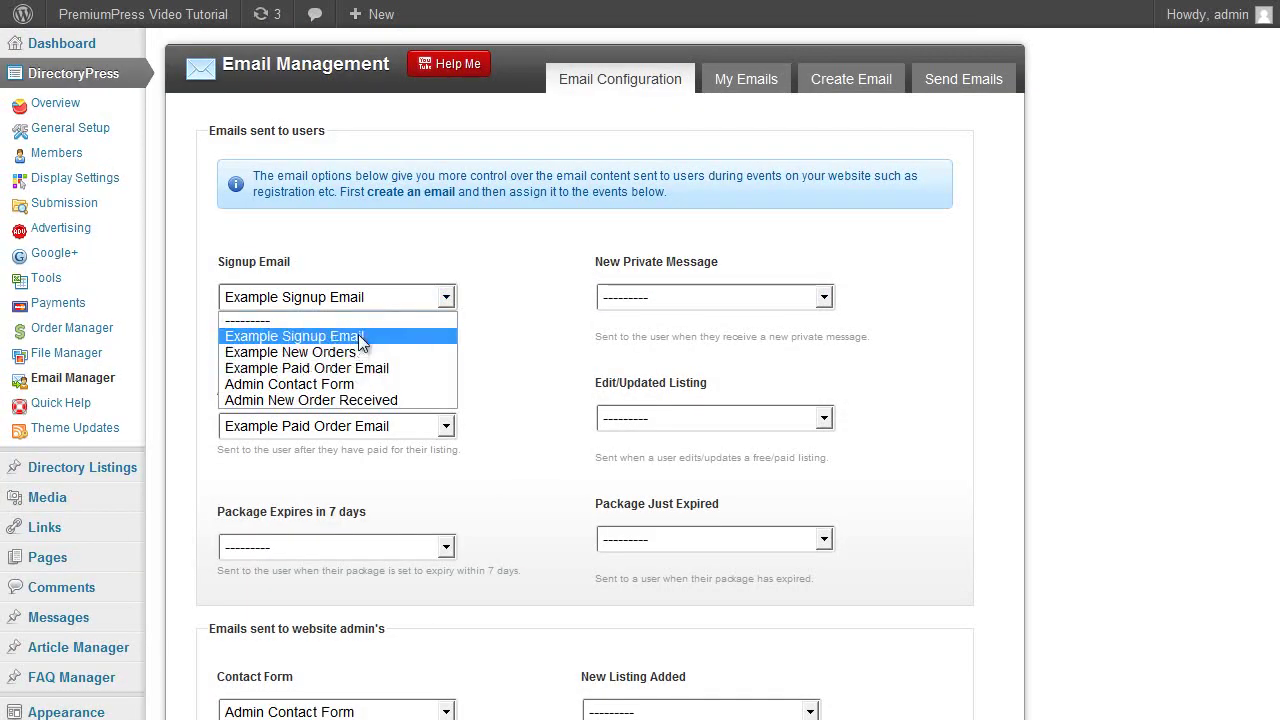
{"action": "left_click", "coordinate": [477, 313]}
{"action": "left_click", "coordinate": [679, 297]}
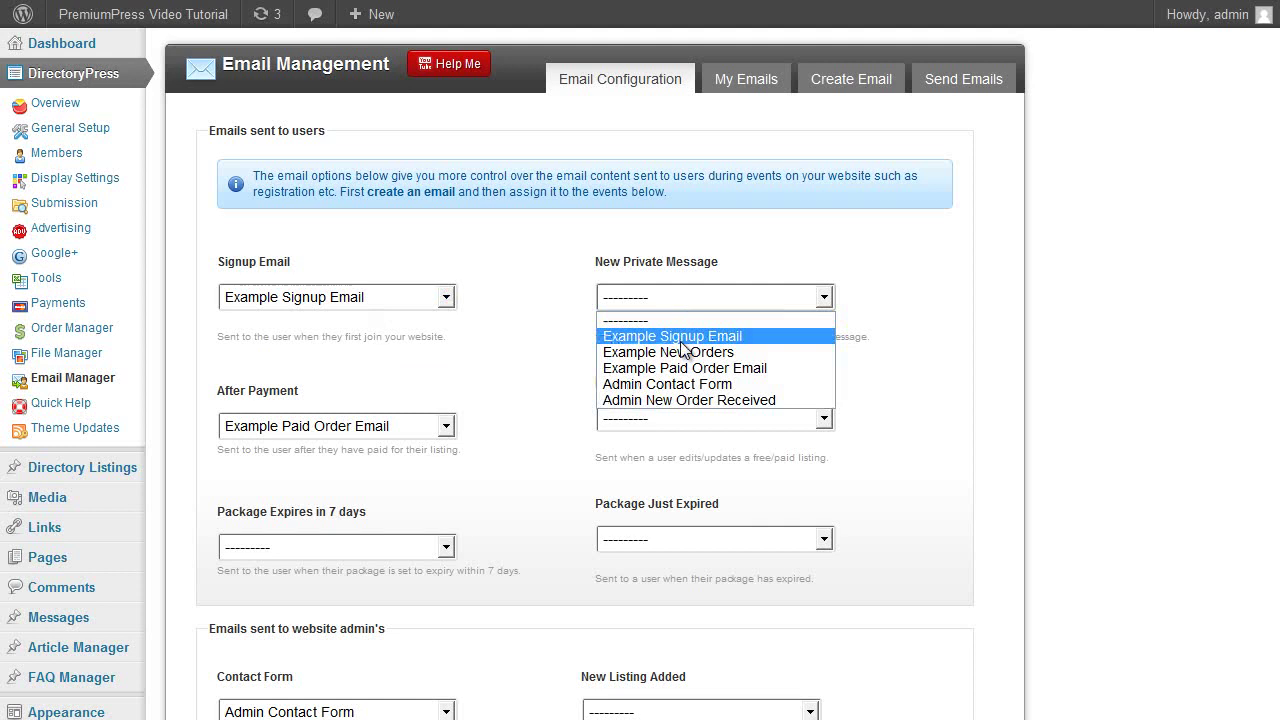
{"action": "left_click", "coordinate": [612, 336]}
{"action": "scroll", "coordinate": [541, 345], "scroll_direction": "down", "scroll_amount": 1}
{"action": "left_click", "coordinate": [446, 326]}
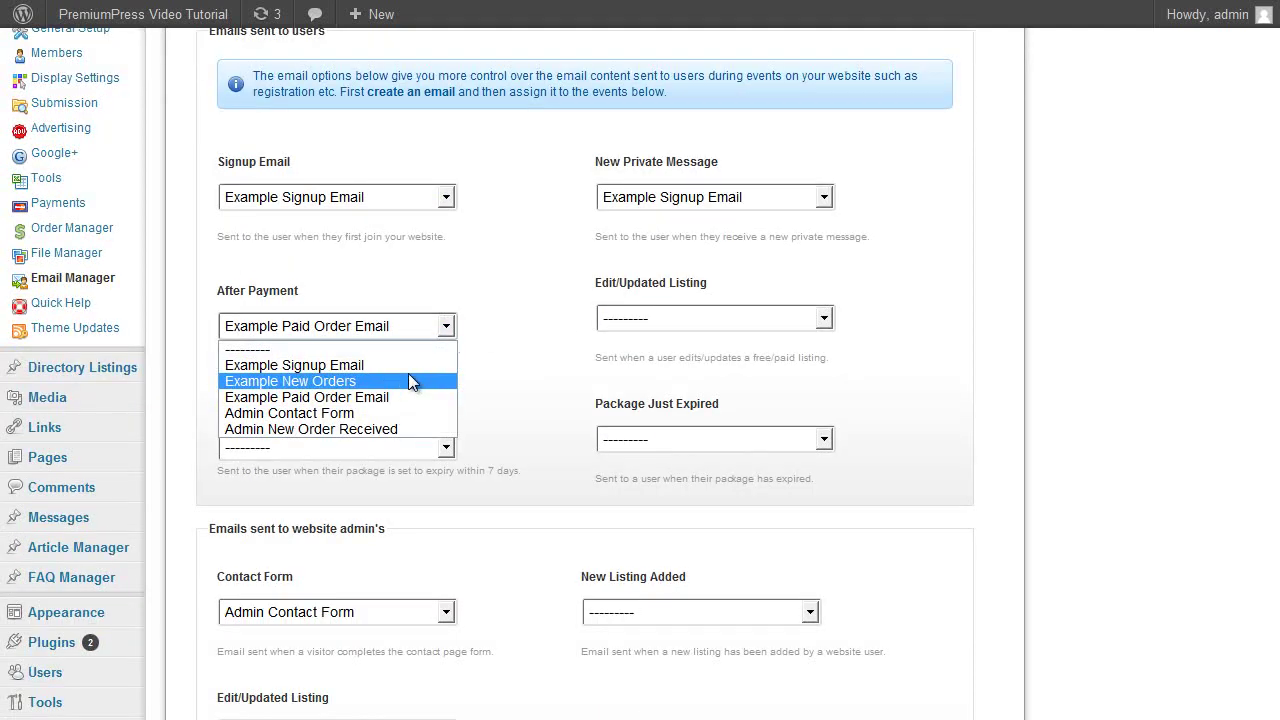
{"action": "left_click", "coordinate": [634, 320]}
{"action": "scroll", "coordinate": [390, 370], "scroll_direction": "down", "scroll_amount": 1}
{"action": "left_click", "coordinate": [372, 350]}
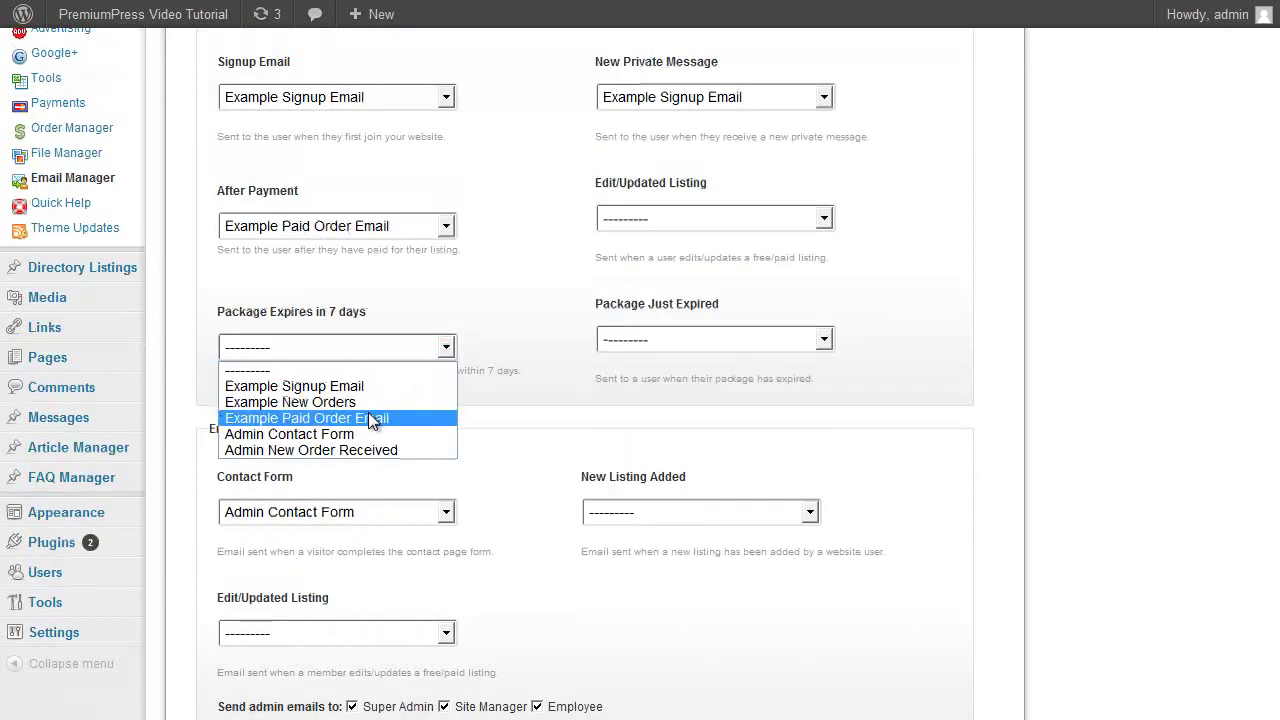
{"action": "left_click", "coordinate": [528, 300]}
Assign Example Paid Order Email to Package Expires in 7 days and Example Signup Email to Package Just Expired, then go to Display Setup.
{"action": "scroll", "coordinate": [530, 305], "scroll_direction": "up", "scroll_amount": 2}
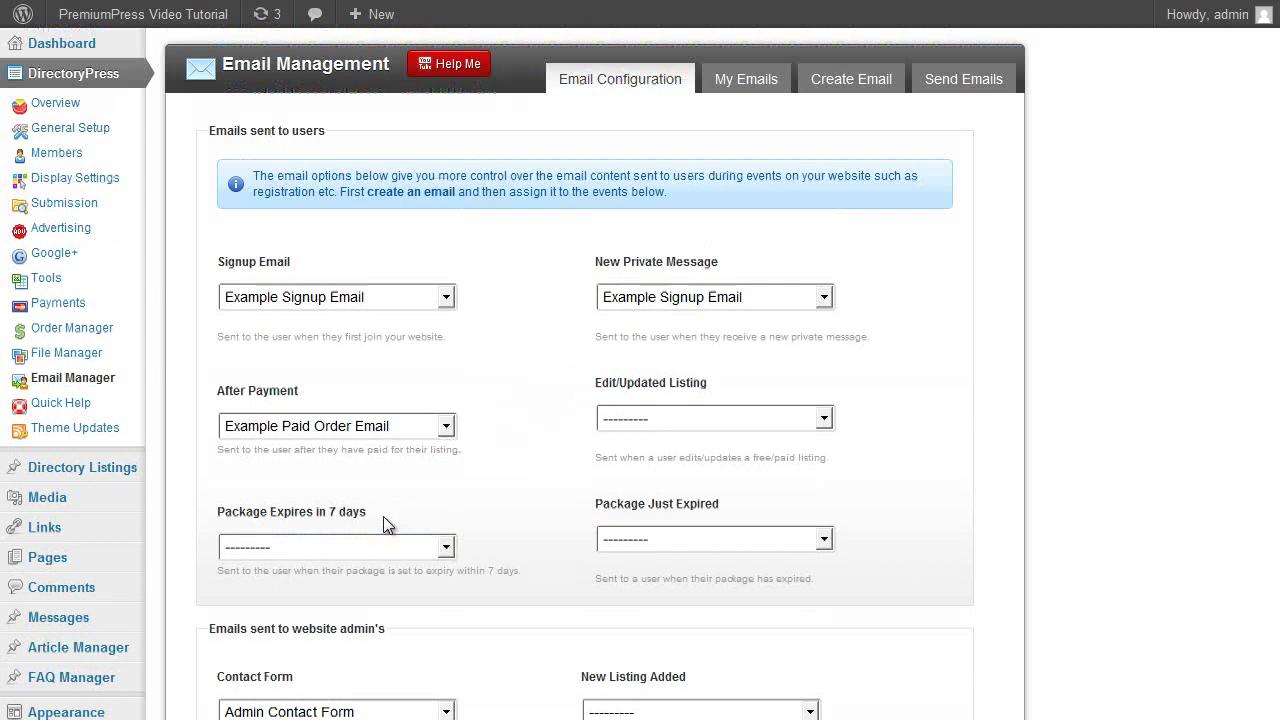
{"action": "left_click", "coordinate": [304, 546]}
{"action": "left_click", "coordinate": [300, 617]}
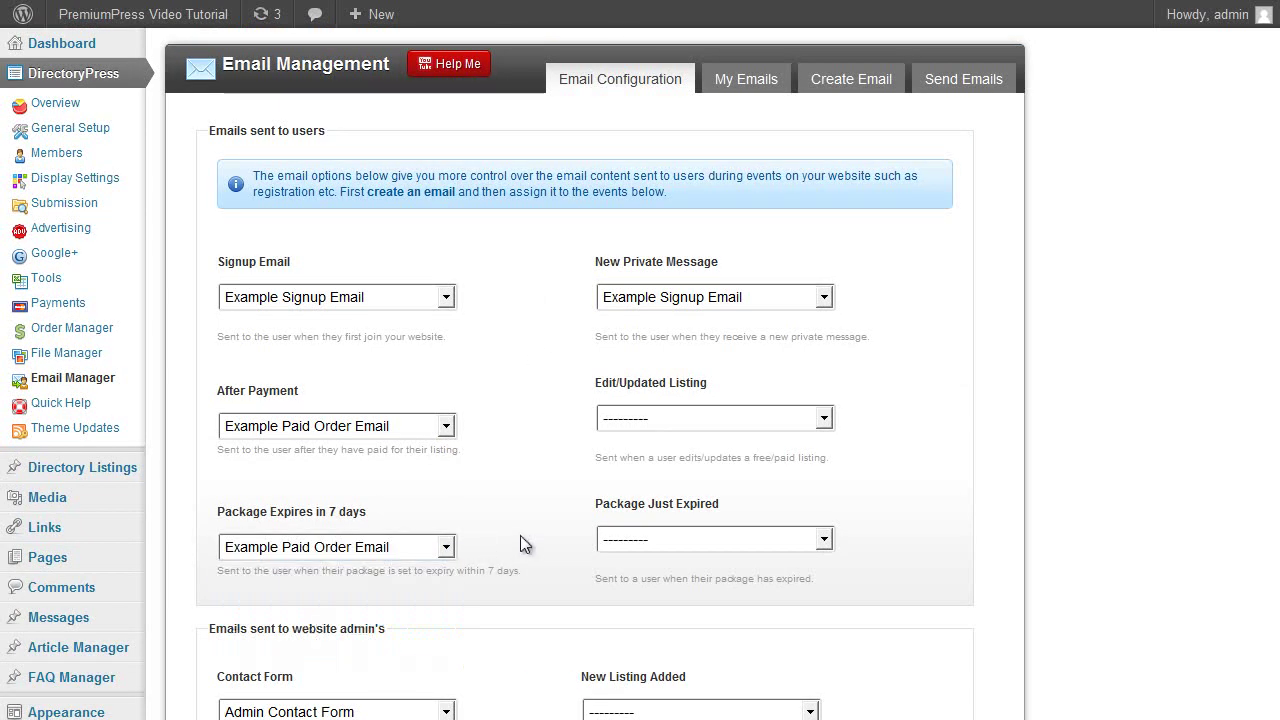
{"action": "scroll", "coordinate": [497, 520], "scroll_direction": "down", "scroll_amount": 2}
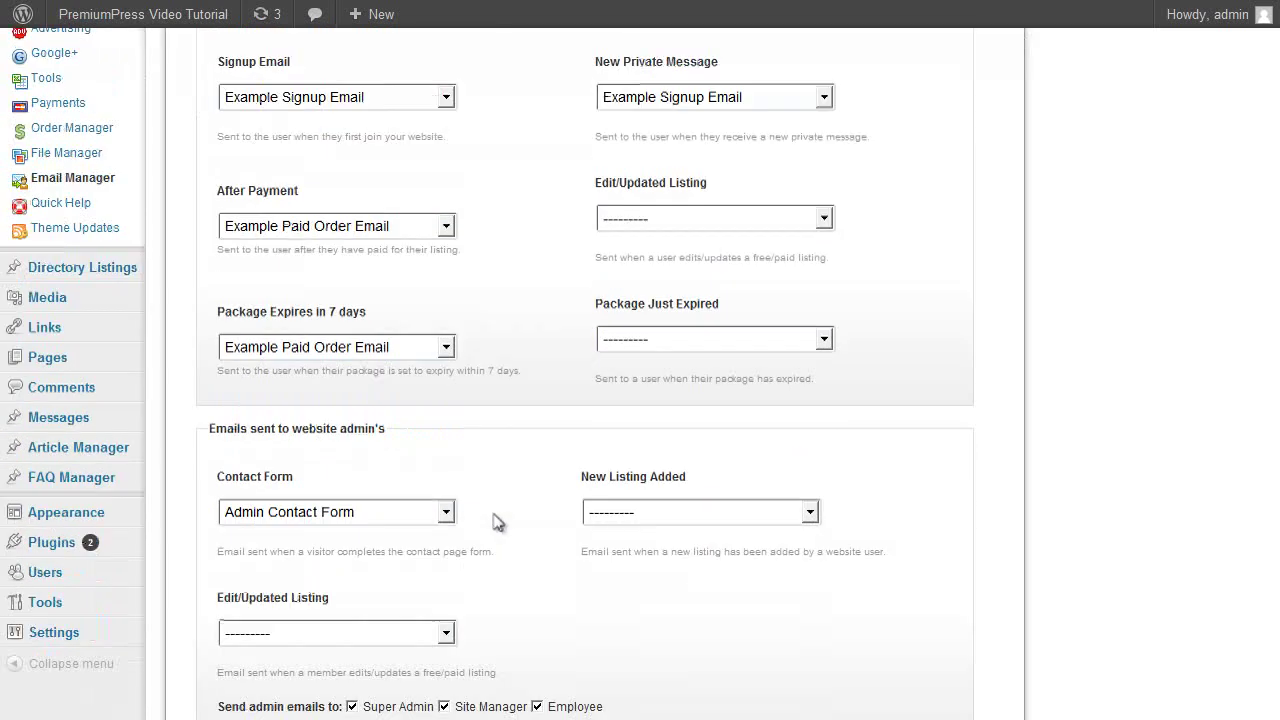
{"action": "left_click", "coordinate": [709, 345]}
{"action": "left_click", "coordinate": [706, 374]}
{"action": "scroll", "coordinate": [554, 368], "scroll_direction": "up", "scroll_amount": 2}
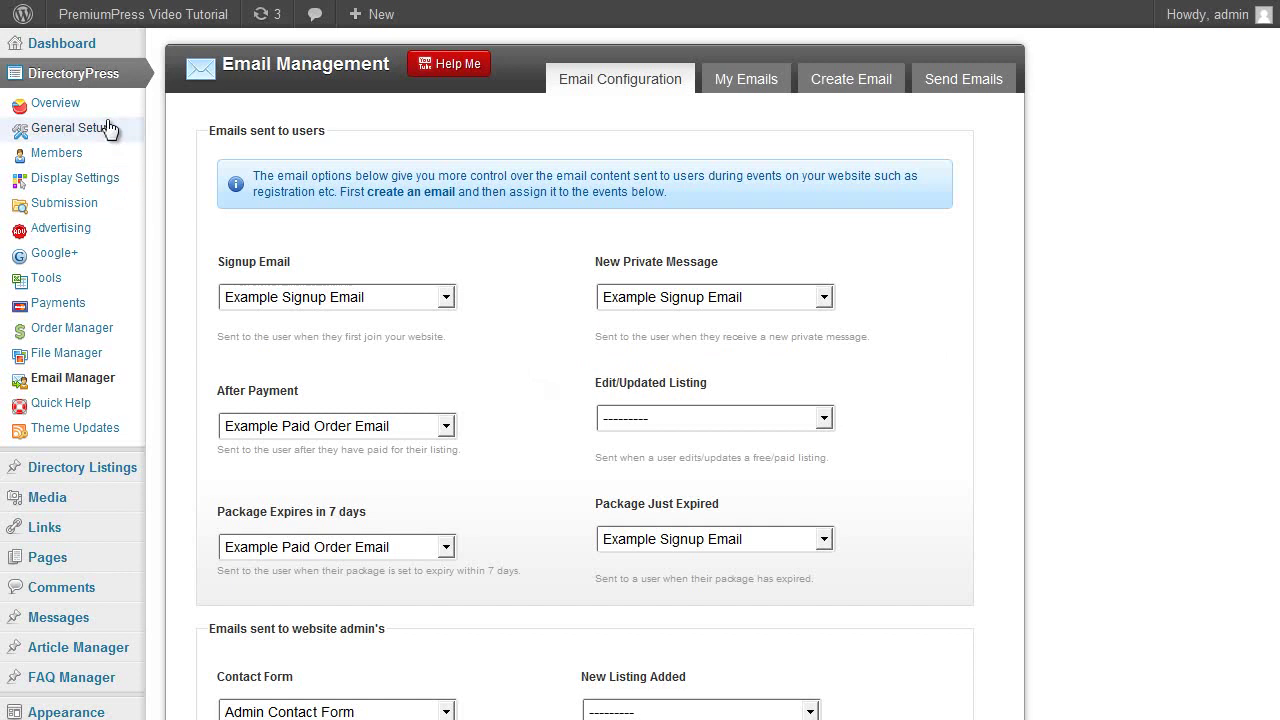
{"action": "left_click", "coordinate": [106, 129]}
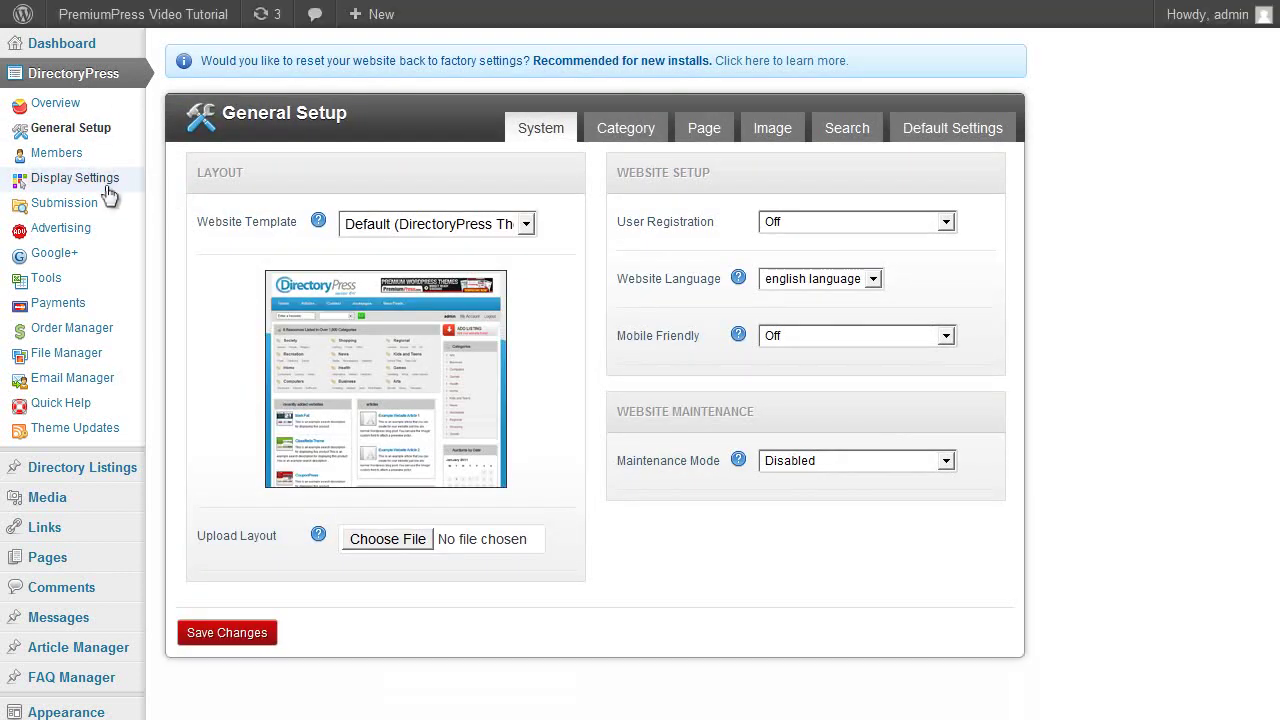
{"action": "left_click", "coordinate": [106, 186]}
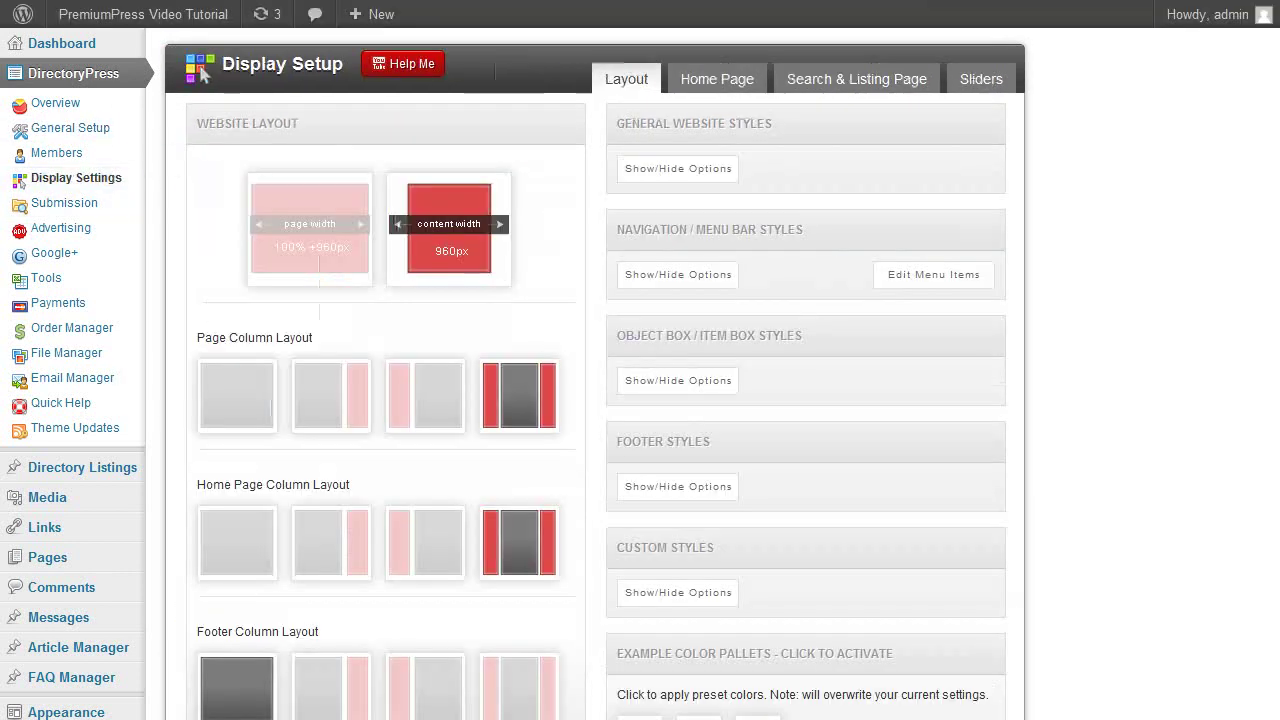